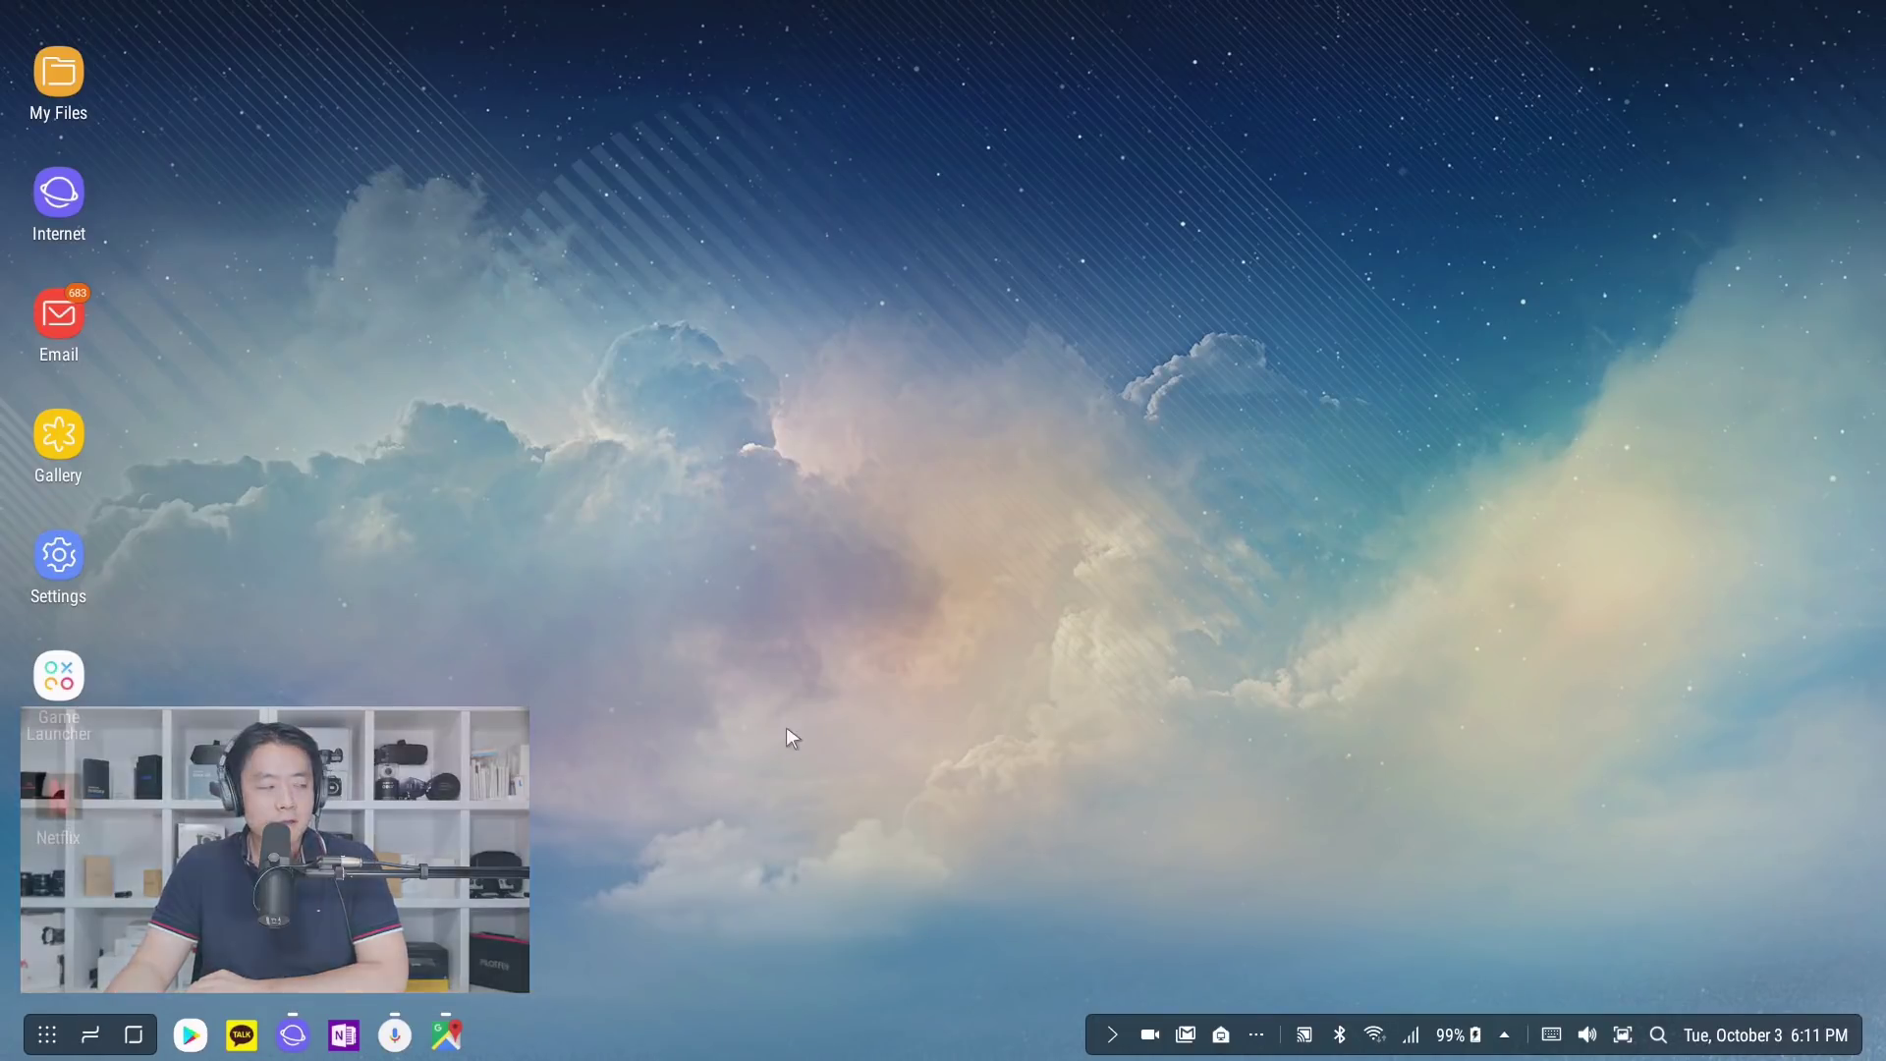
Turn on Samsung DeX developer options from About Samsung DeX, then close Settings.
{"action": "double_click", "coordinate": [61, 562]}
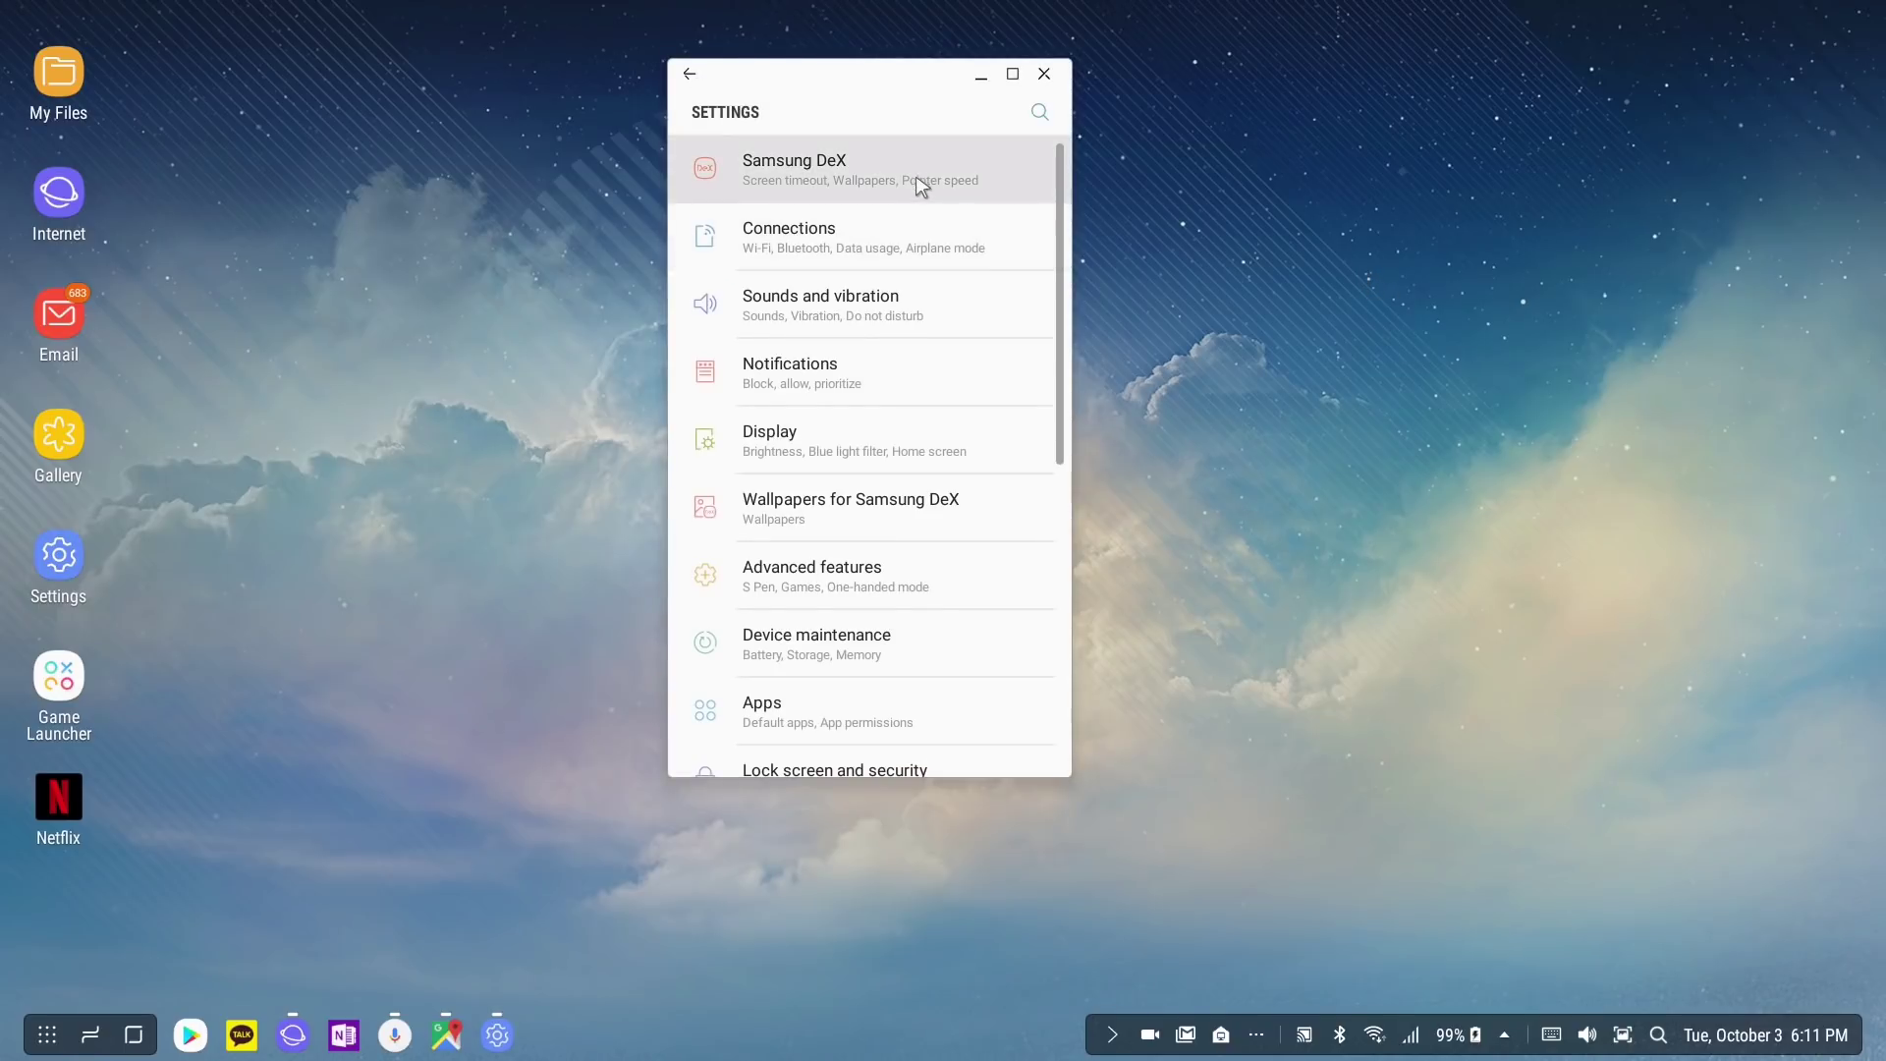
{"action": "left_click", "coordinate": [931, 177]}
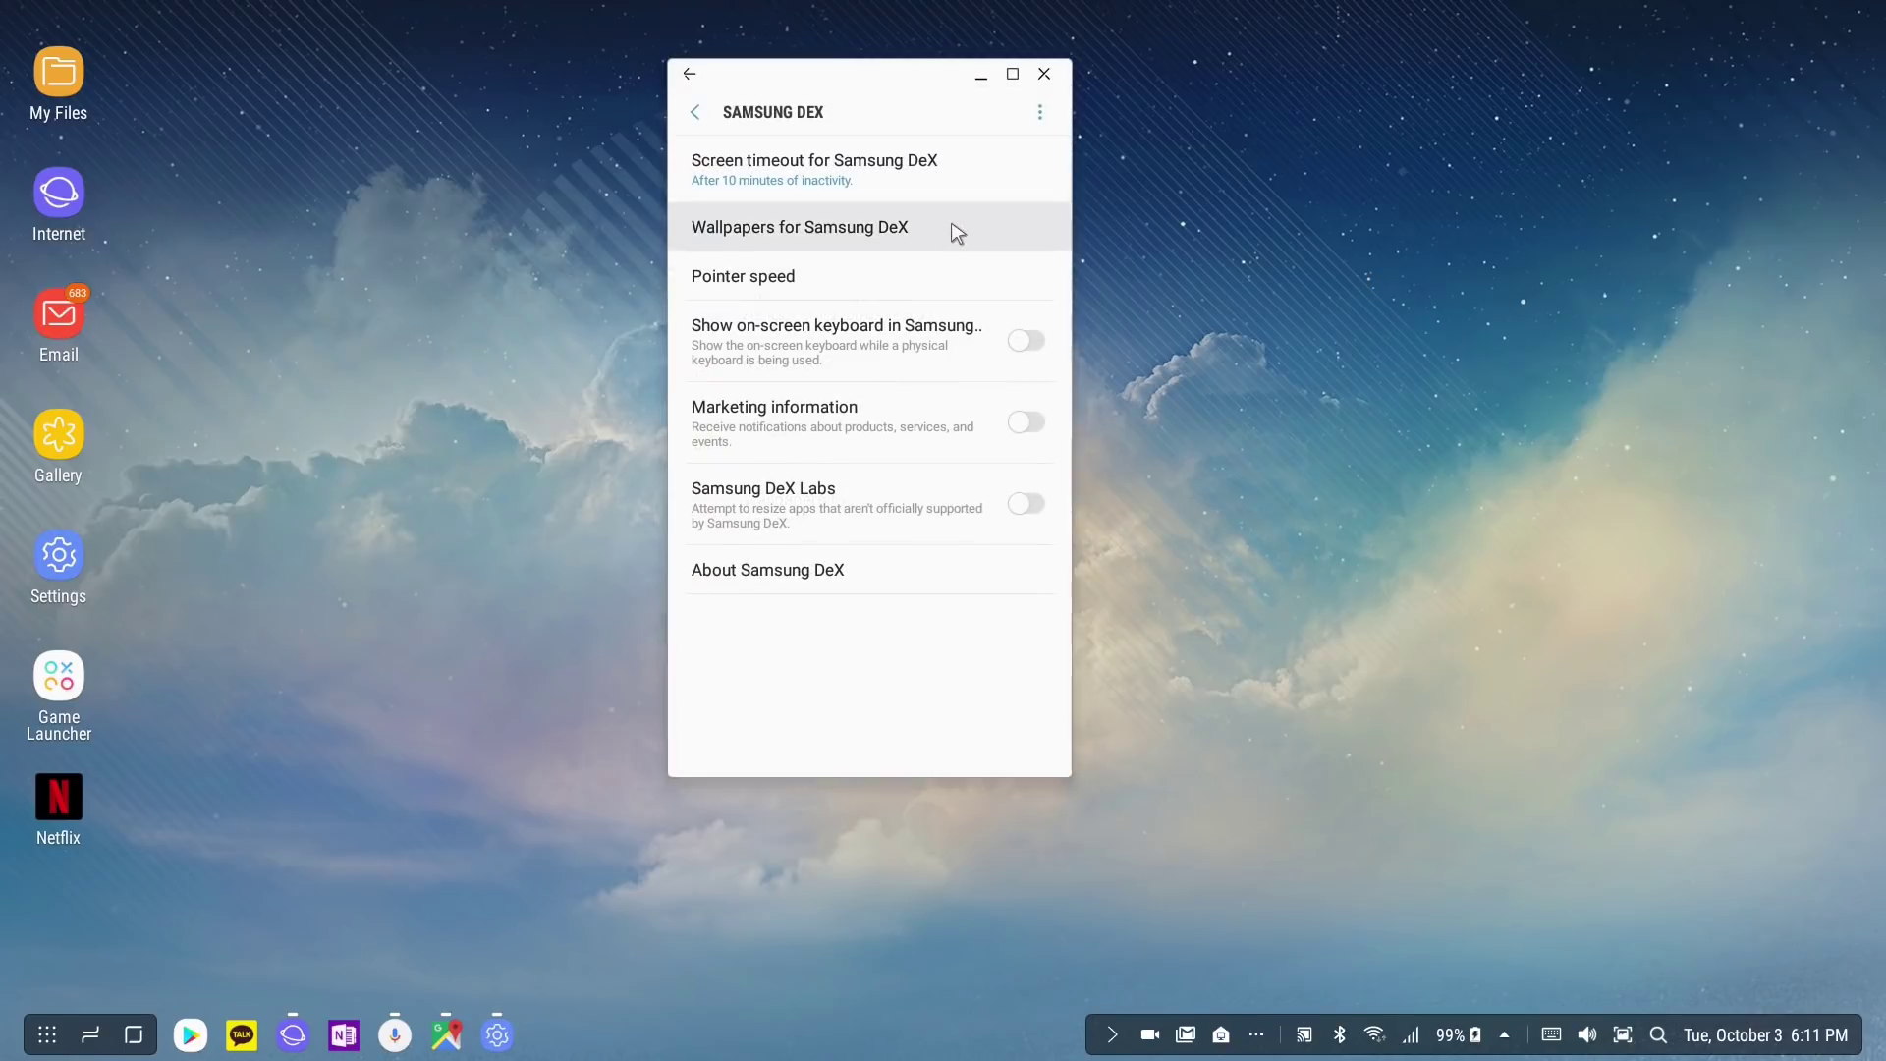
{"action": "left_click", "coordinate": [897, 575]}
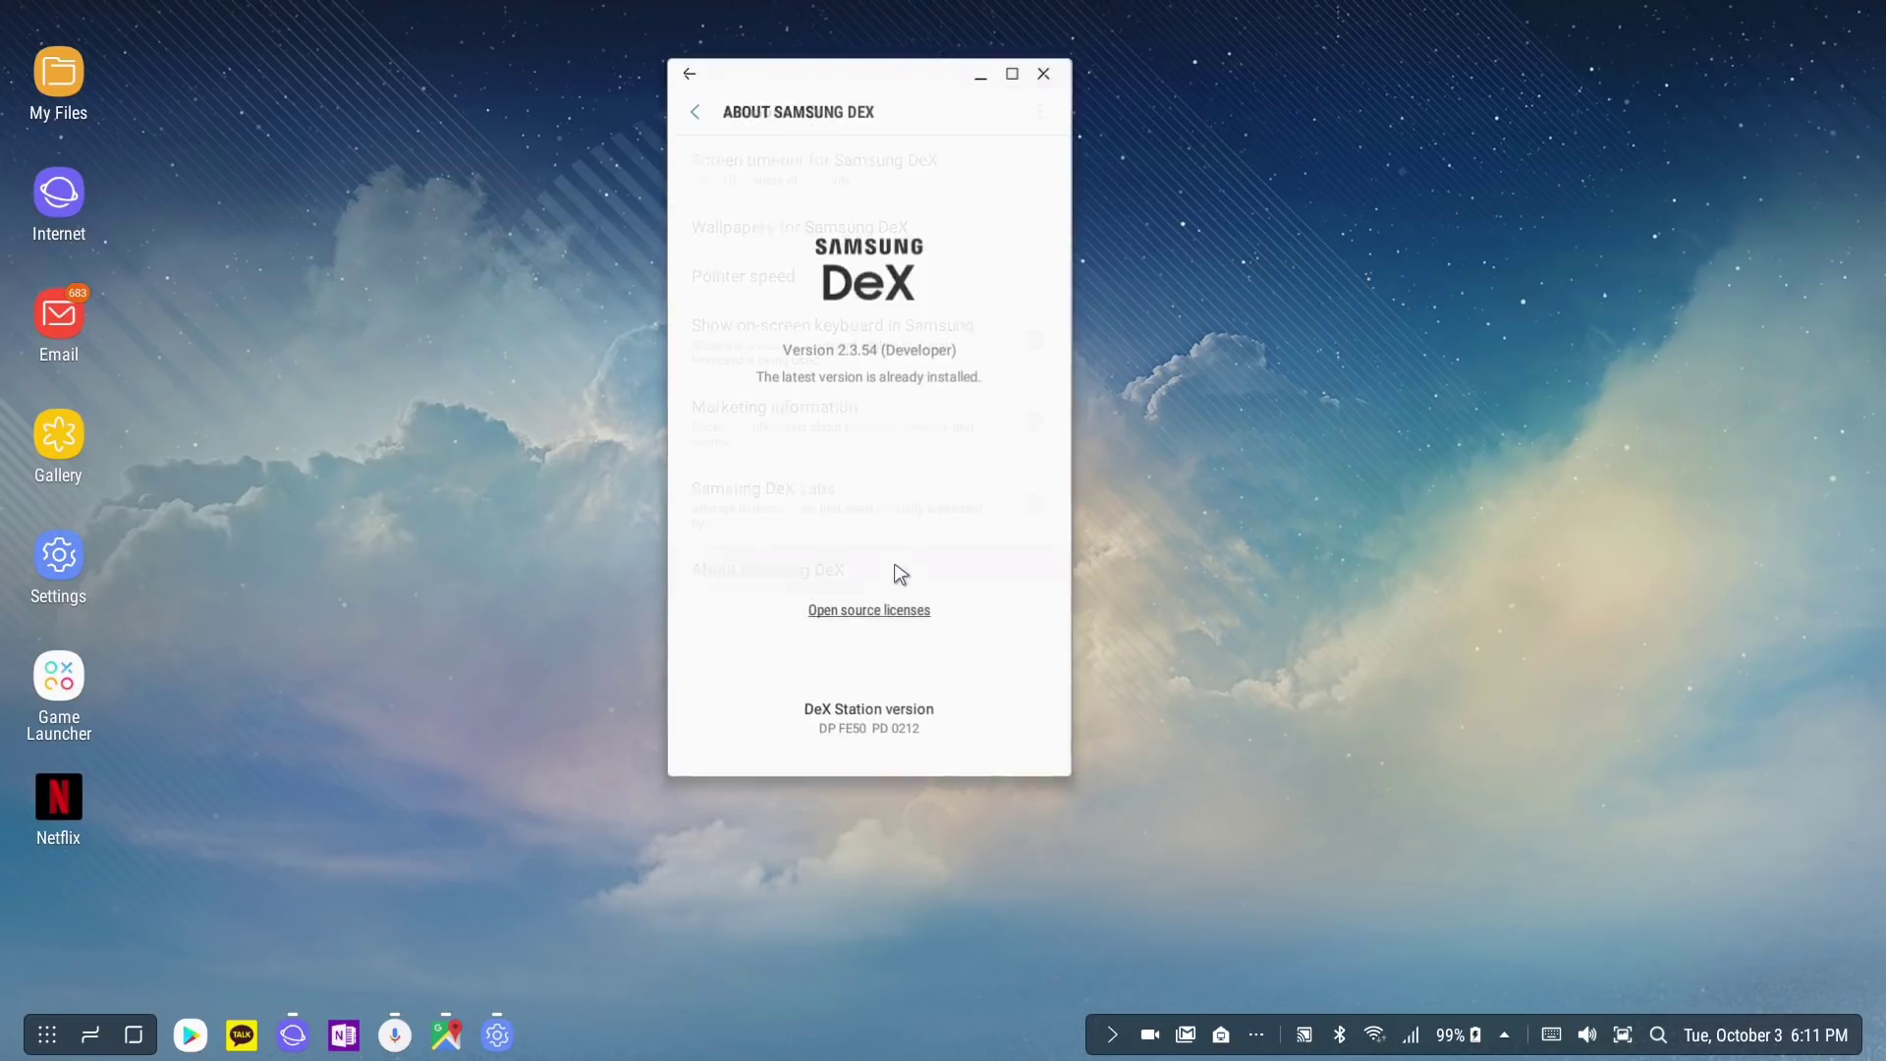
{"action": "left_click", "coordinate": [887, 287]}
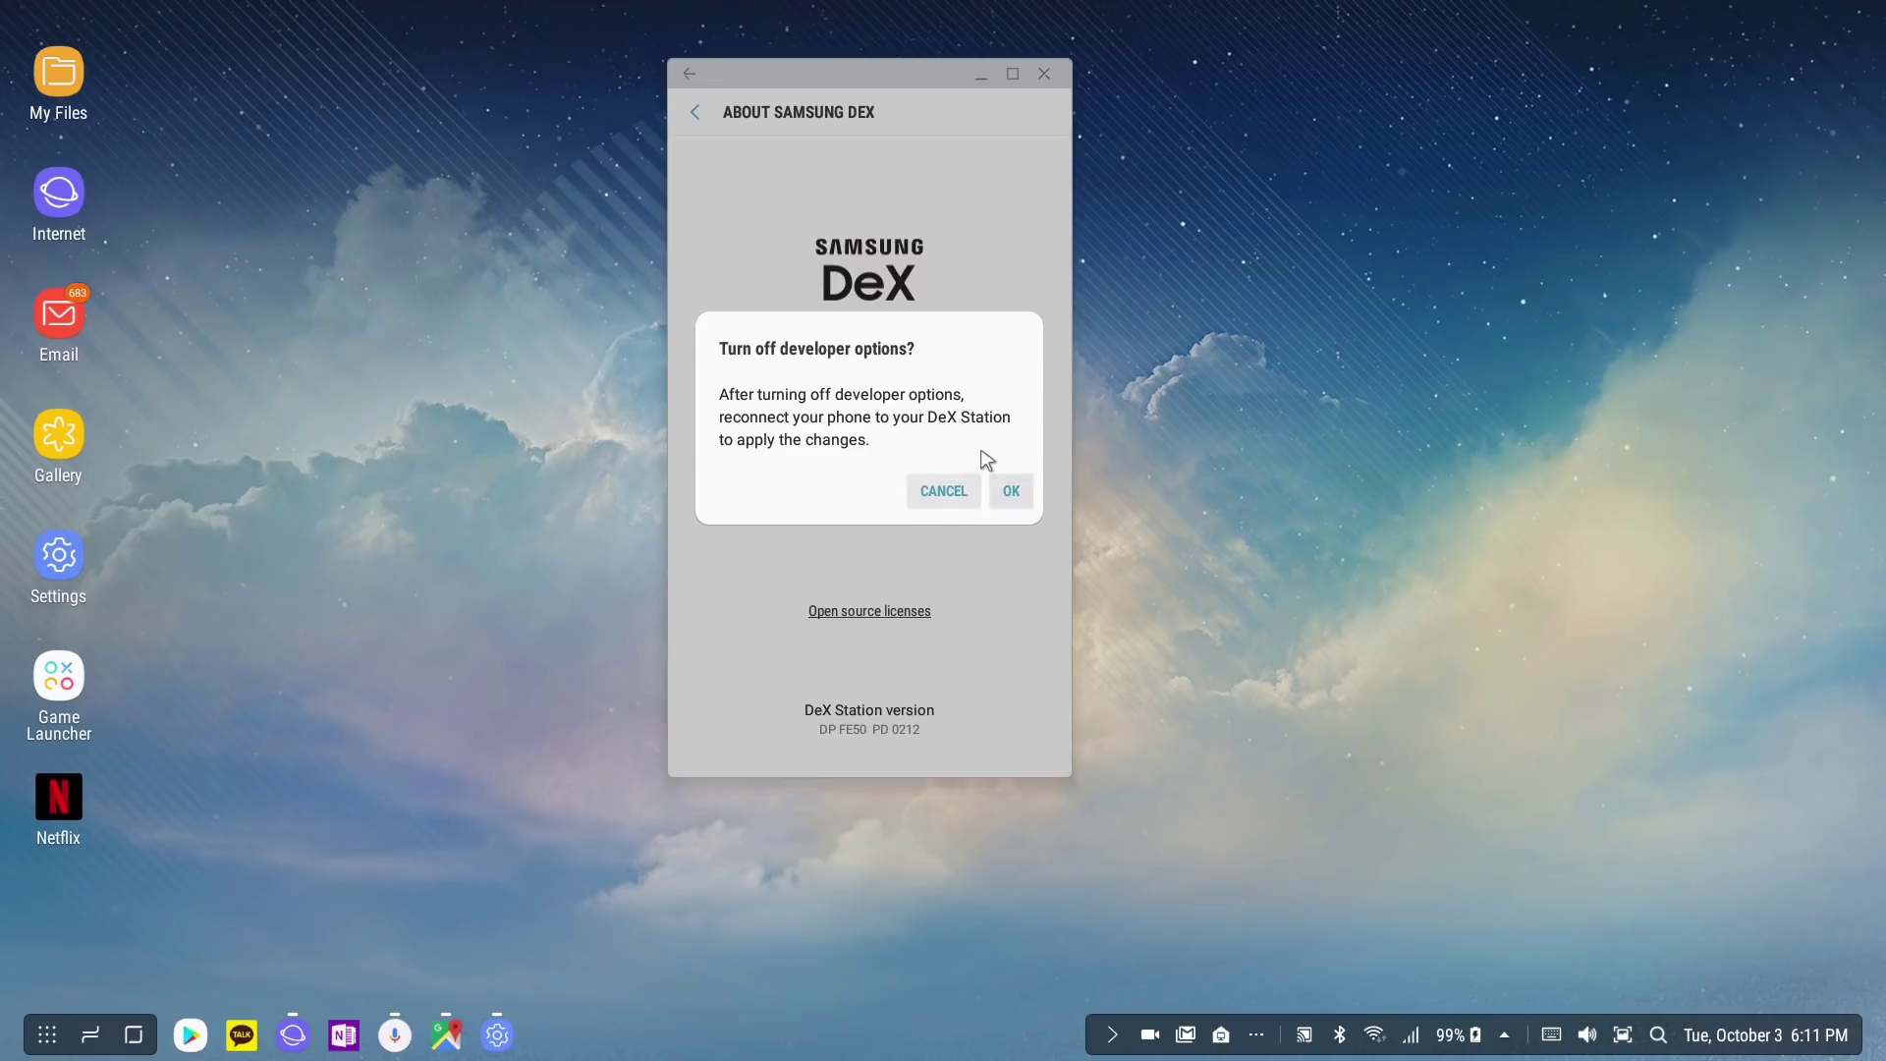
{"action": "left_click", "coordinate": [938, 496]}
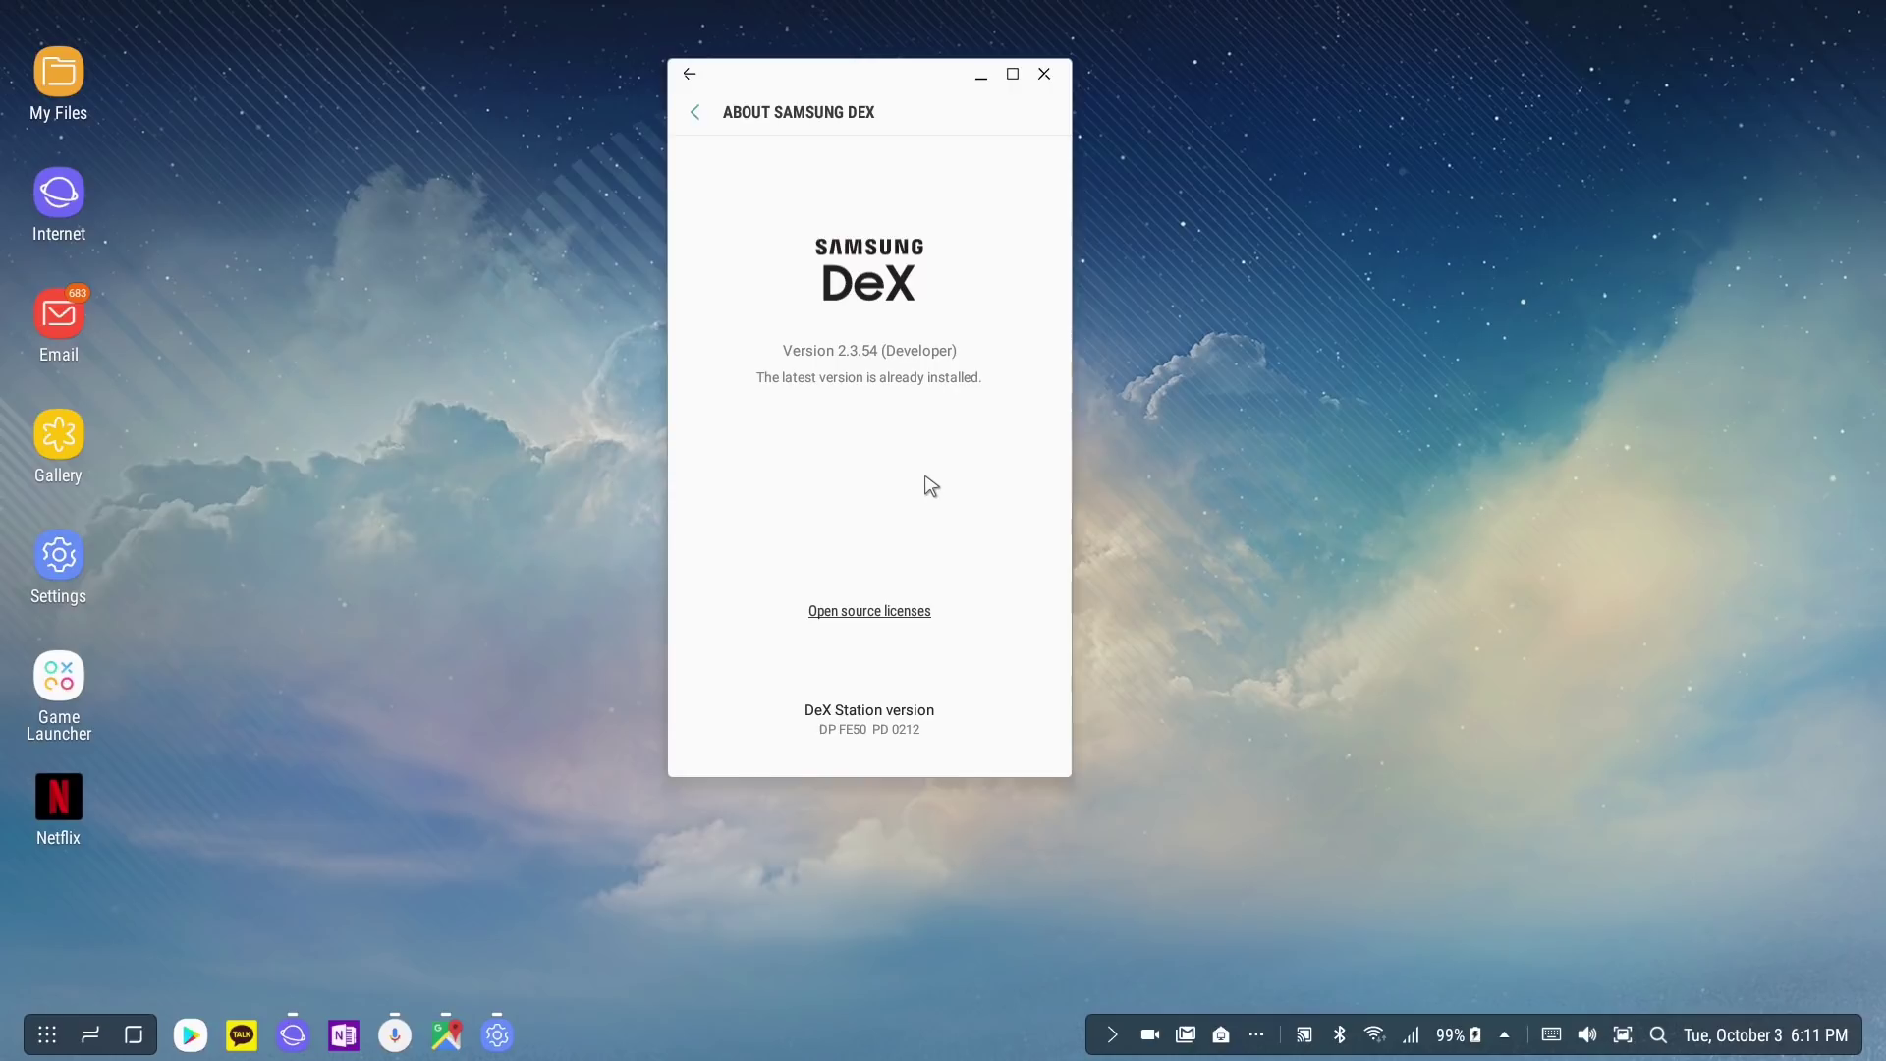
{"action": "left_click", "coordinate": [1043, 74]}
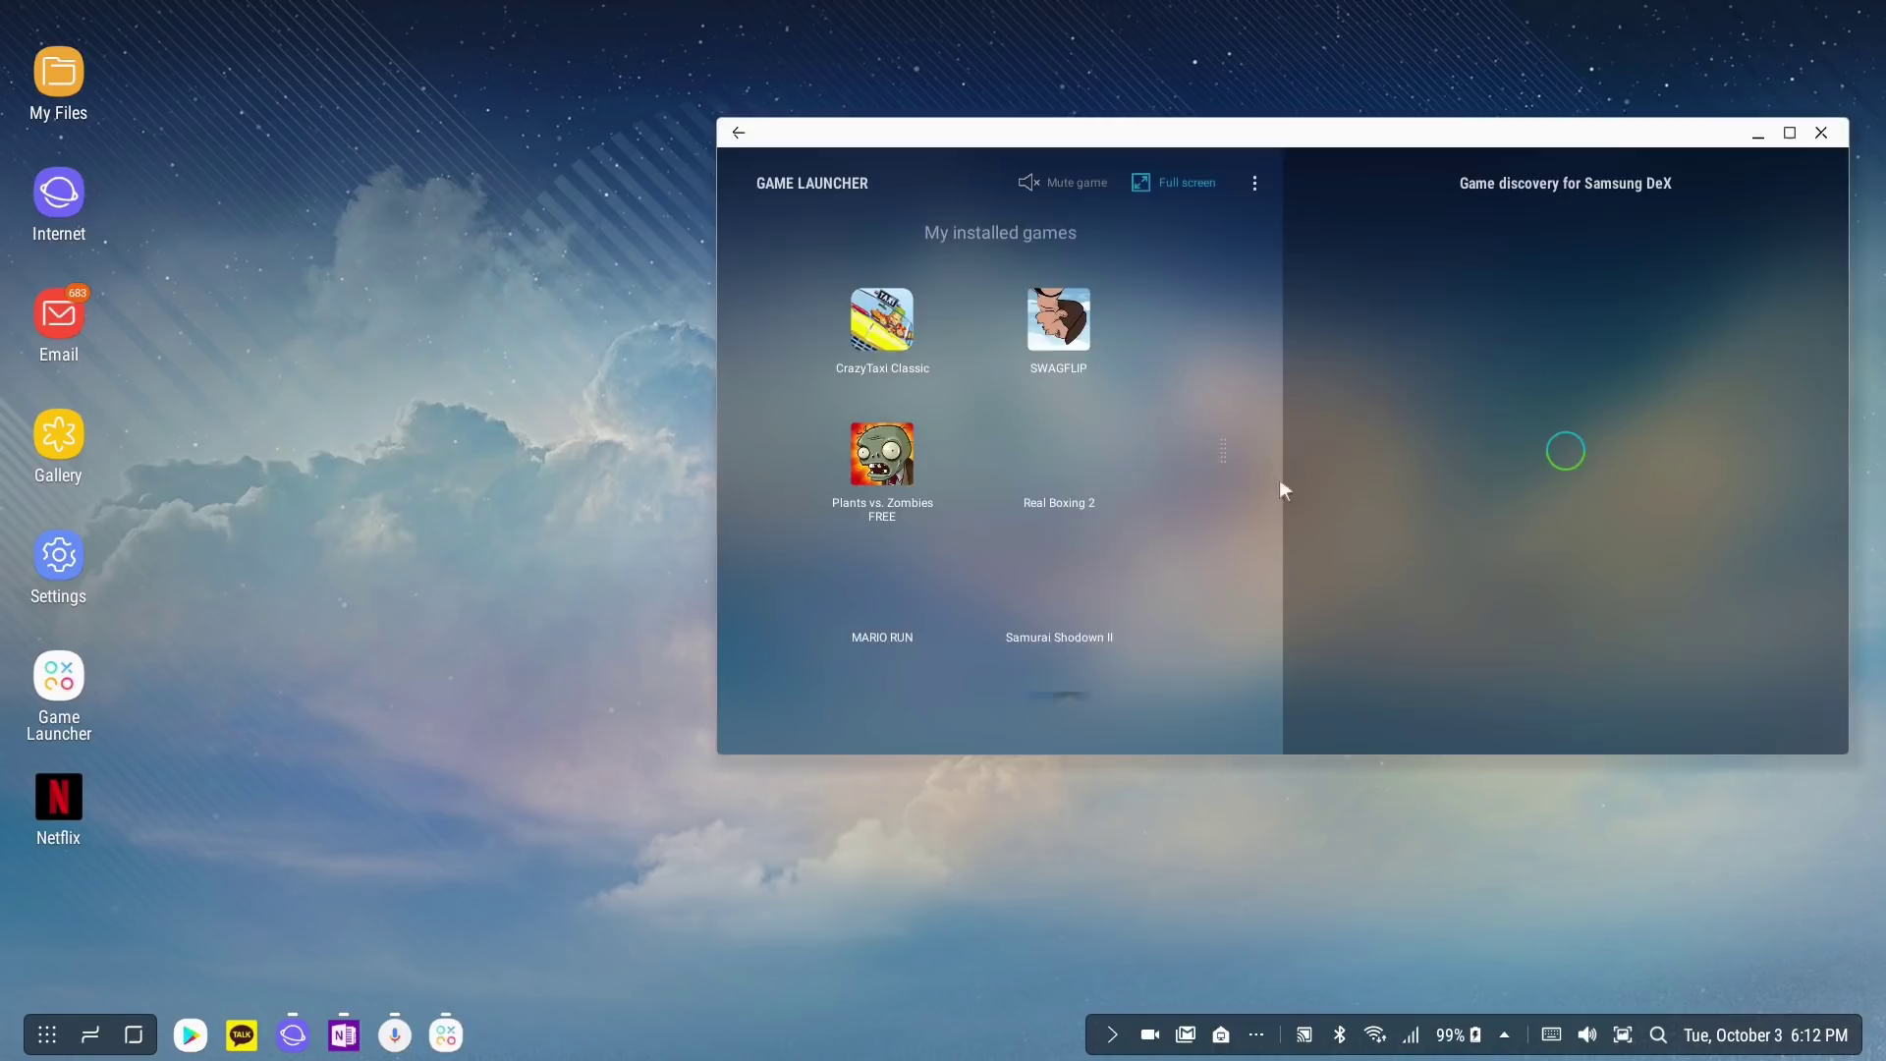
Scroll through Game Launcher and close it.
{"action": "scroll", "coordinate": [1027, 451], "scroll_direction": "down", "scroll_amount": 2}
{"action": "scroll", "coordinate": [1027, 451], "scroll_direction": "down", "scroll_amount": 5}
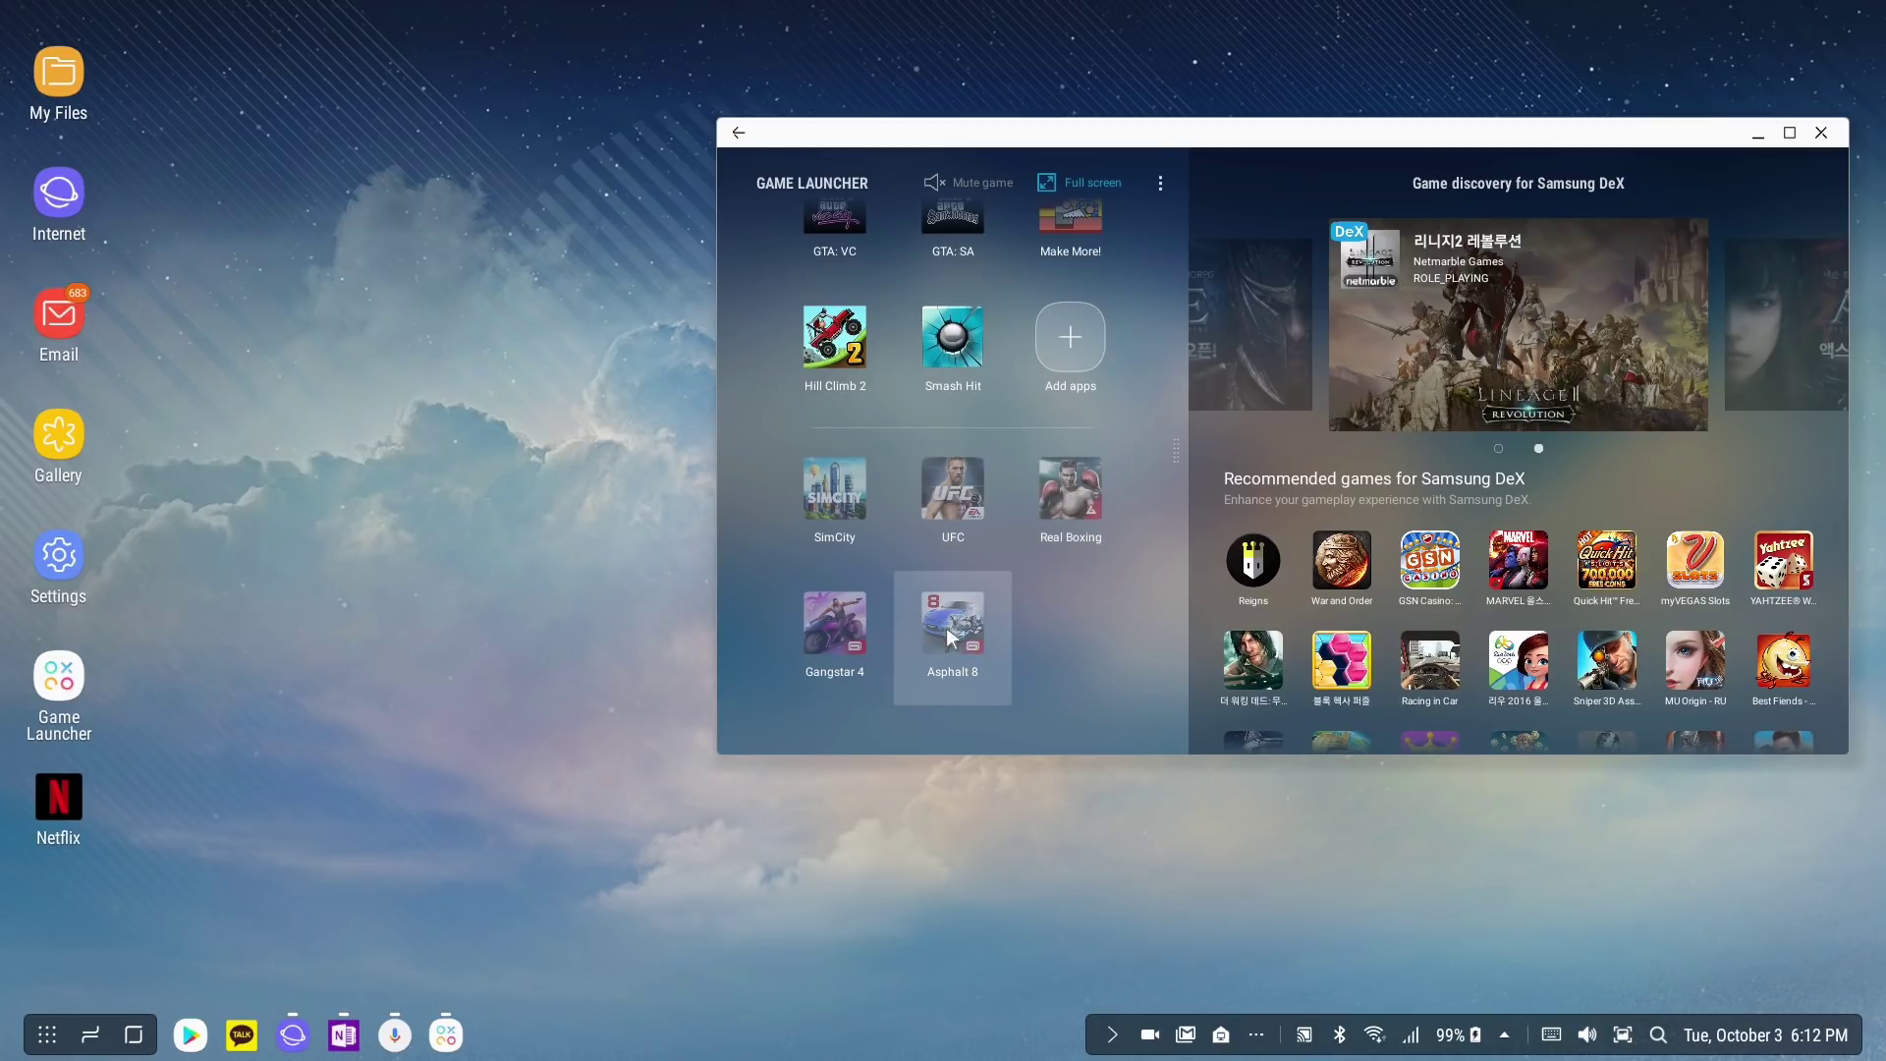
{"action": "left_click", "coordinate": [1821, 132]}
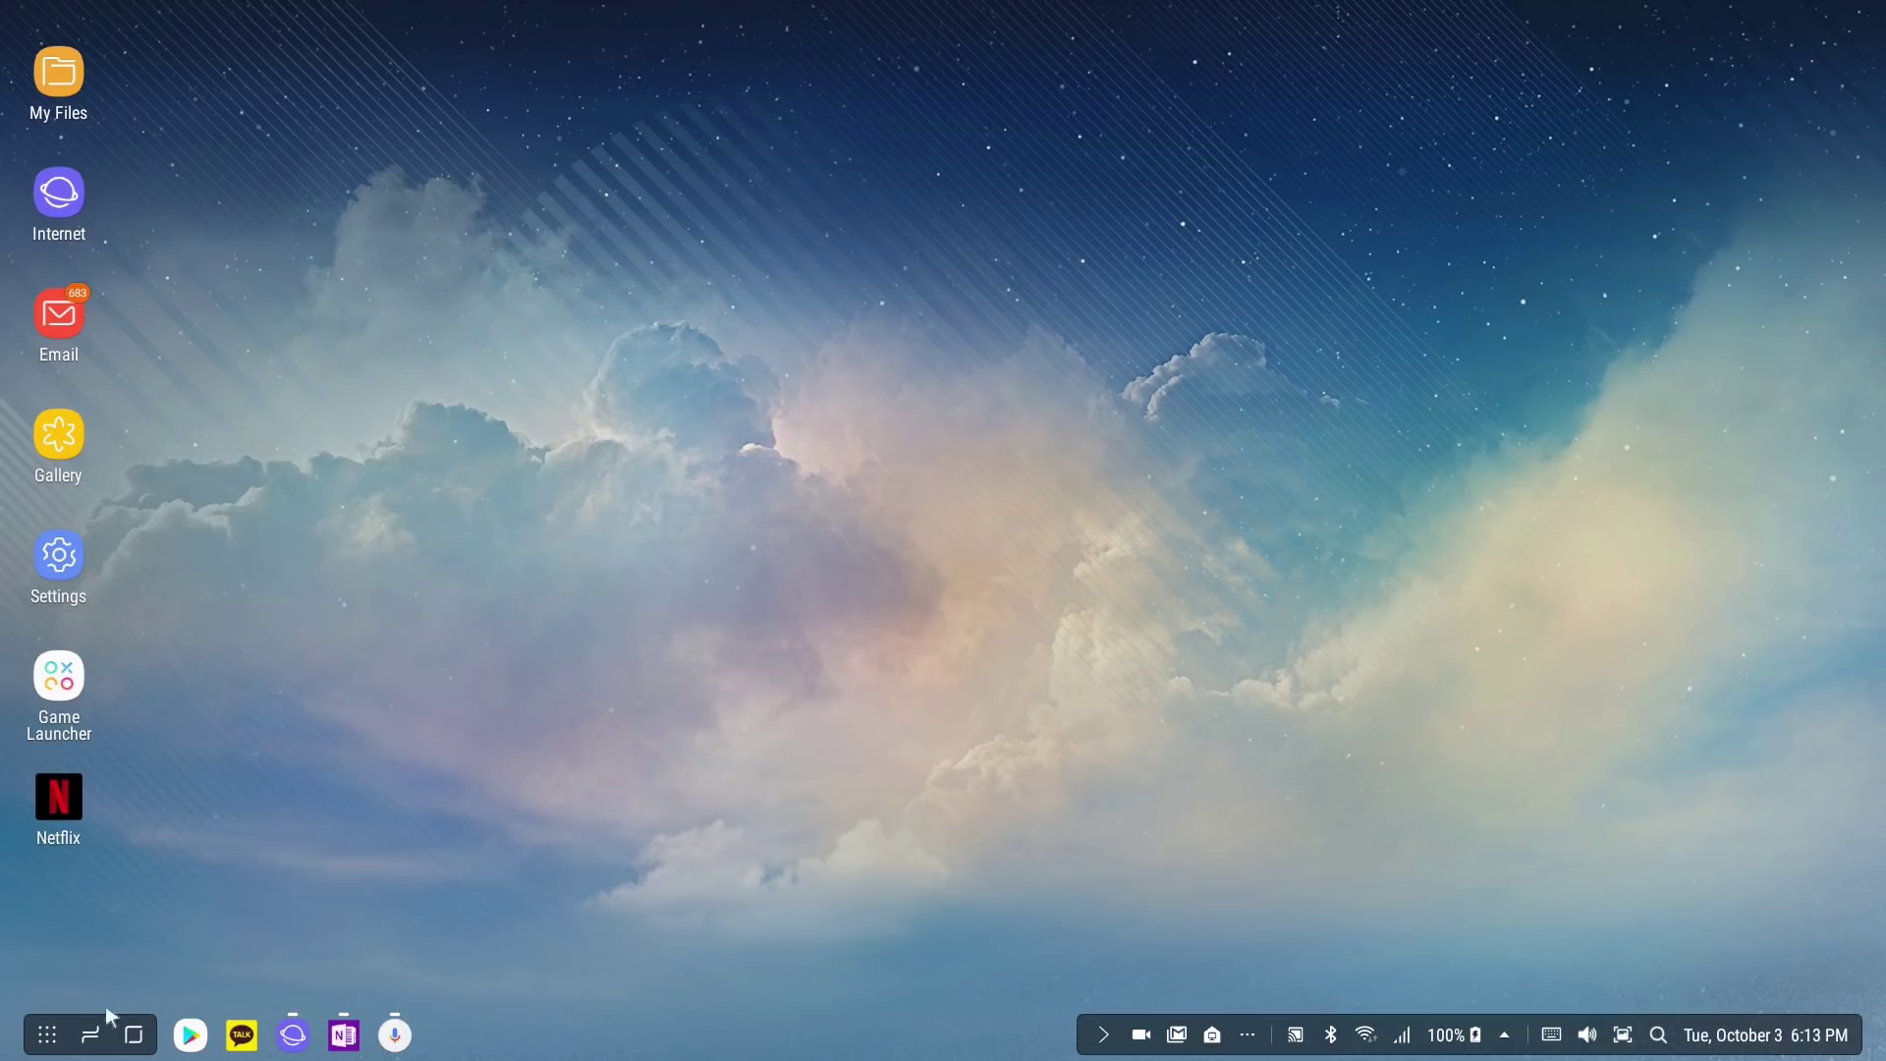
Launch Asphalt 8 in a window, move it, toggle full screen, then close it.
{"action": "left_click", "coordinate": [46, 1034]}
{"action": "left_click", "coordinate": [663, 251]}
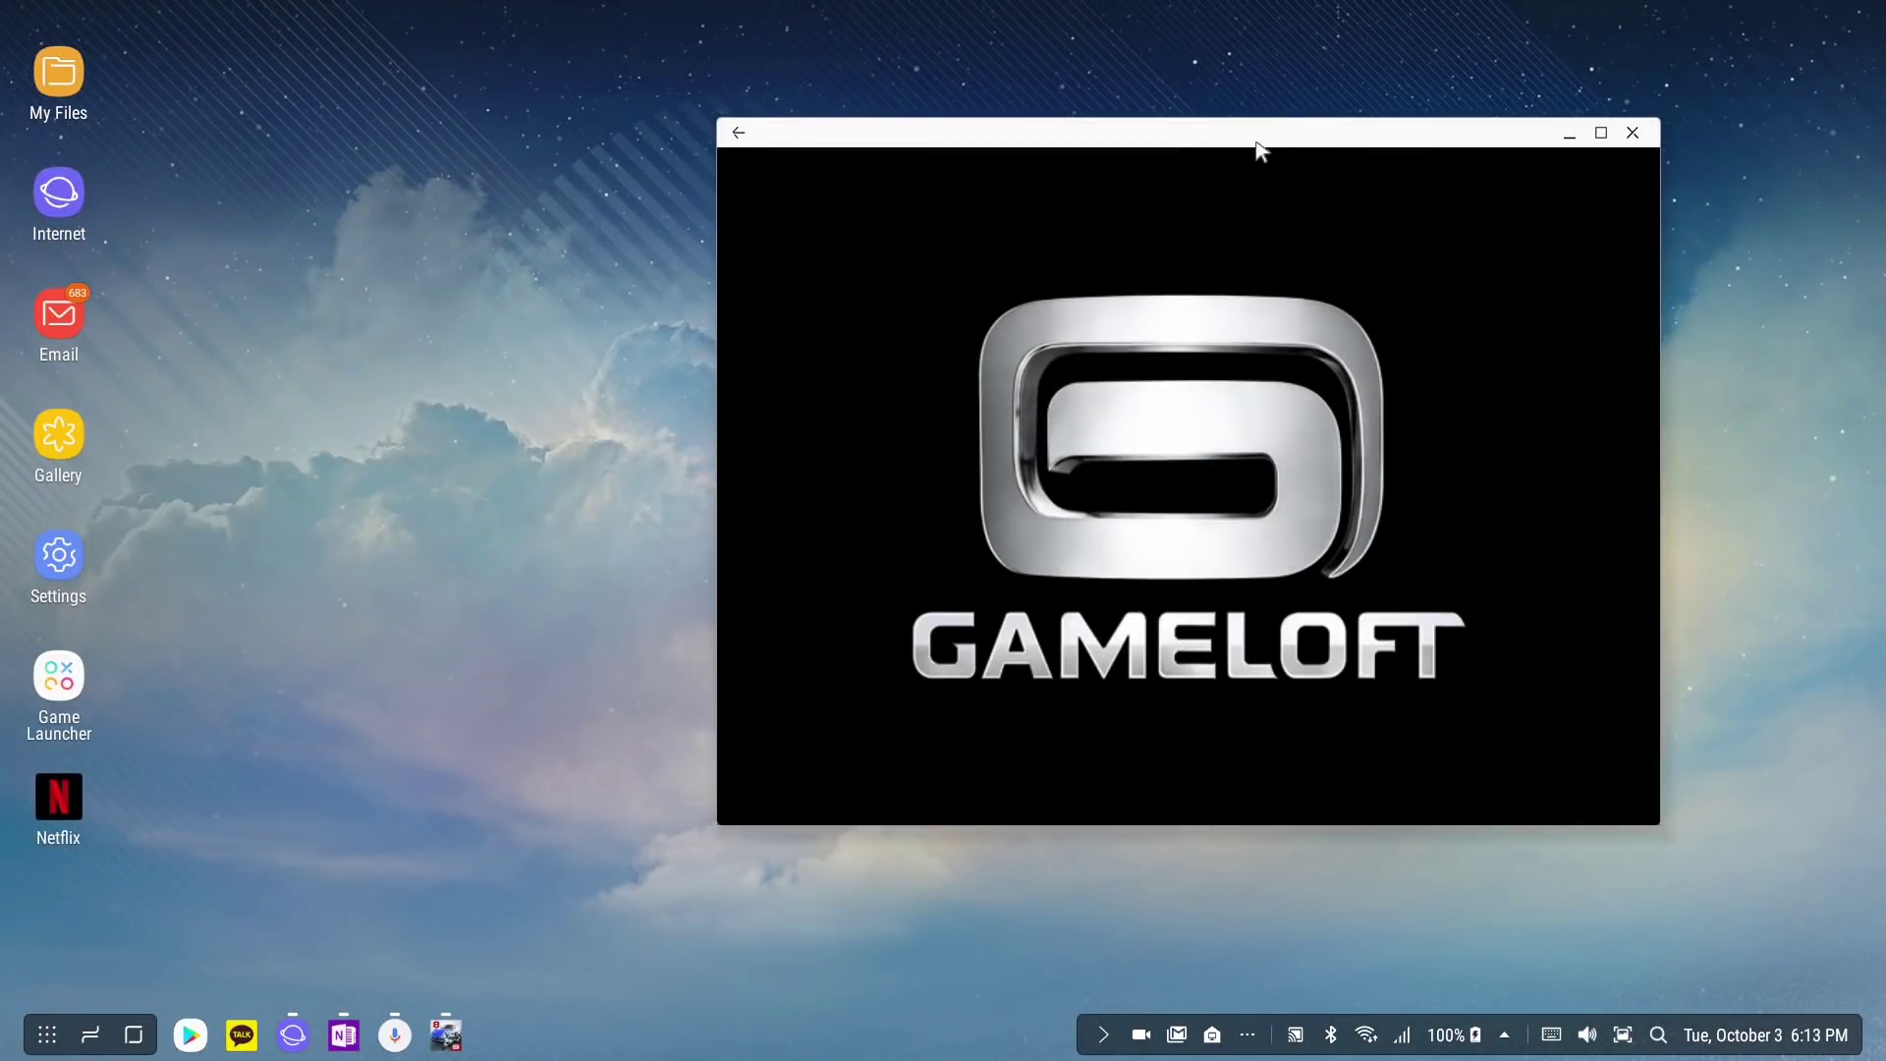
{"action": "left_click_drag", "start_coordinate": [1257, 147], "coordinate": [1098, 154]}
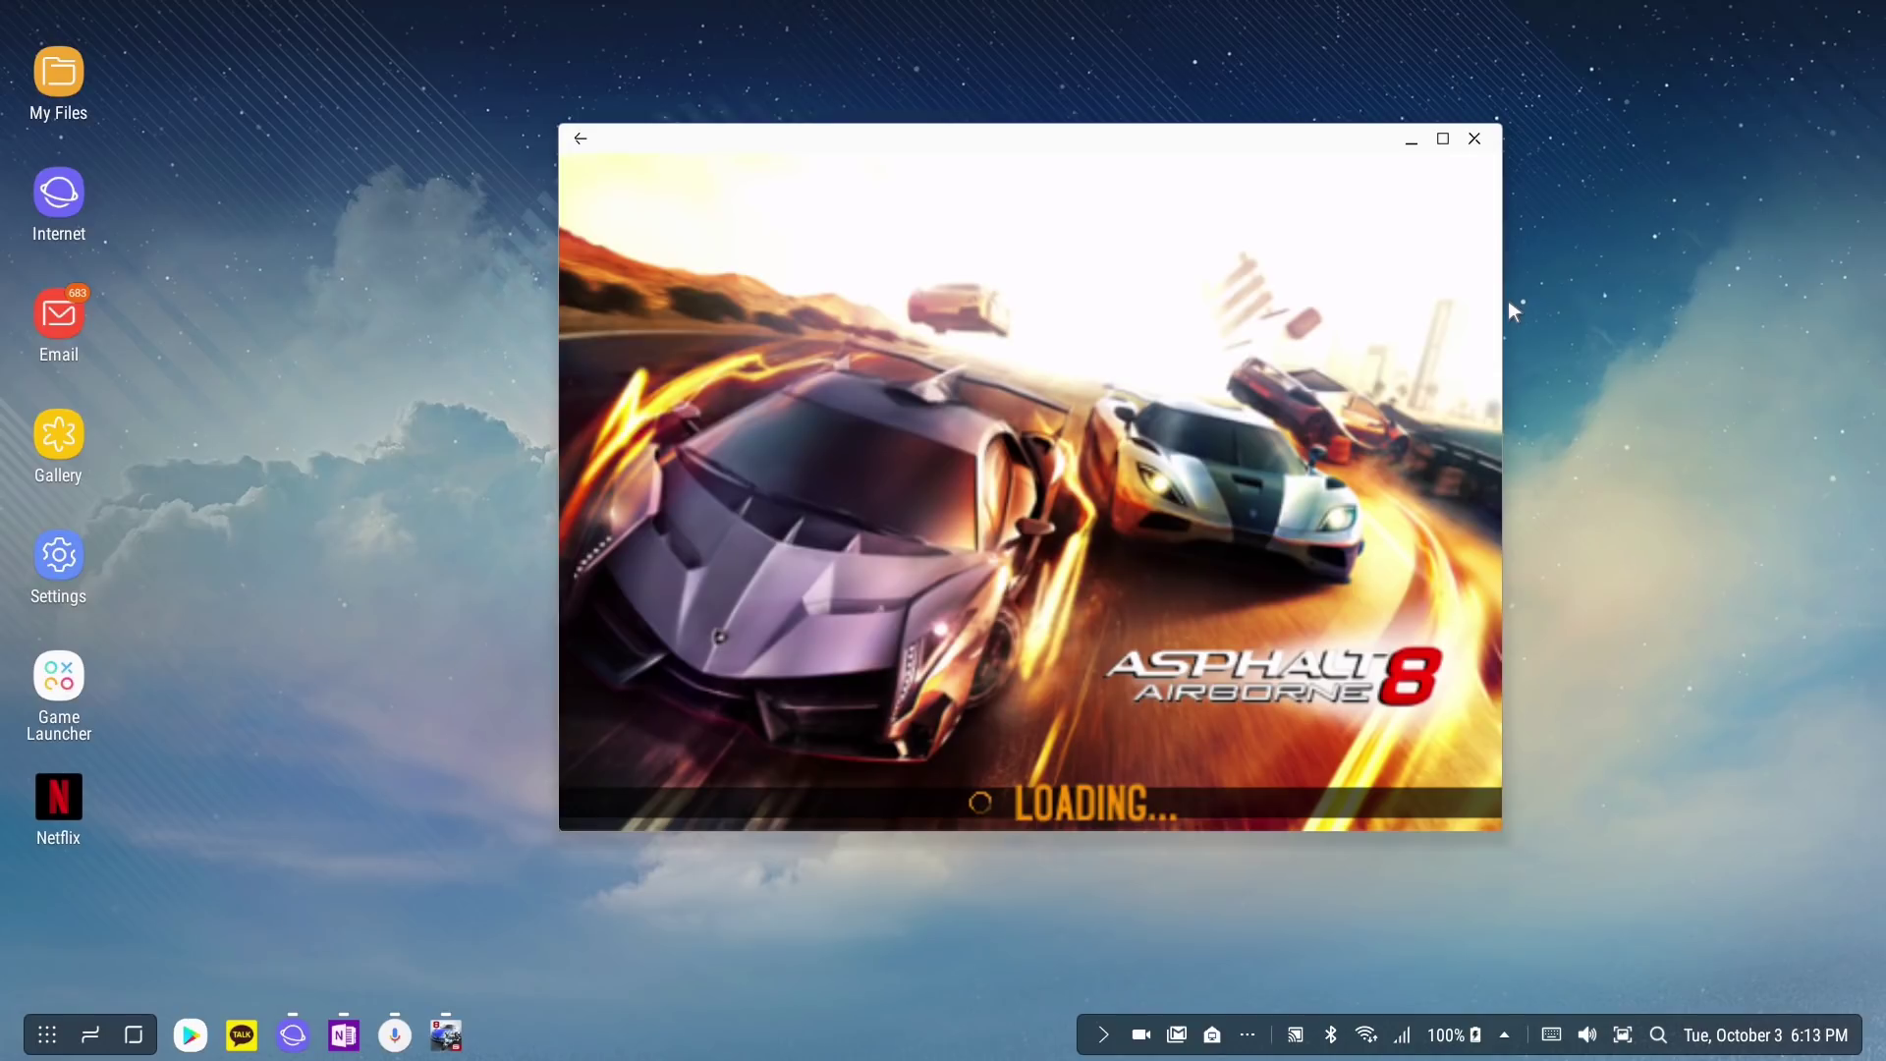
{"action": "left_click", "coordinate": [1443, 142]}
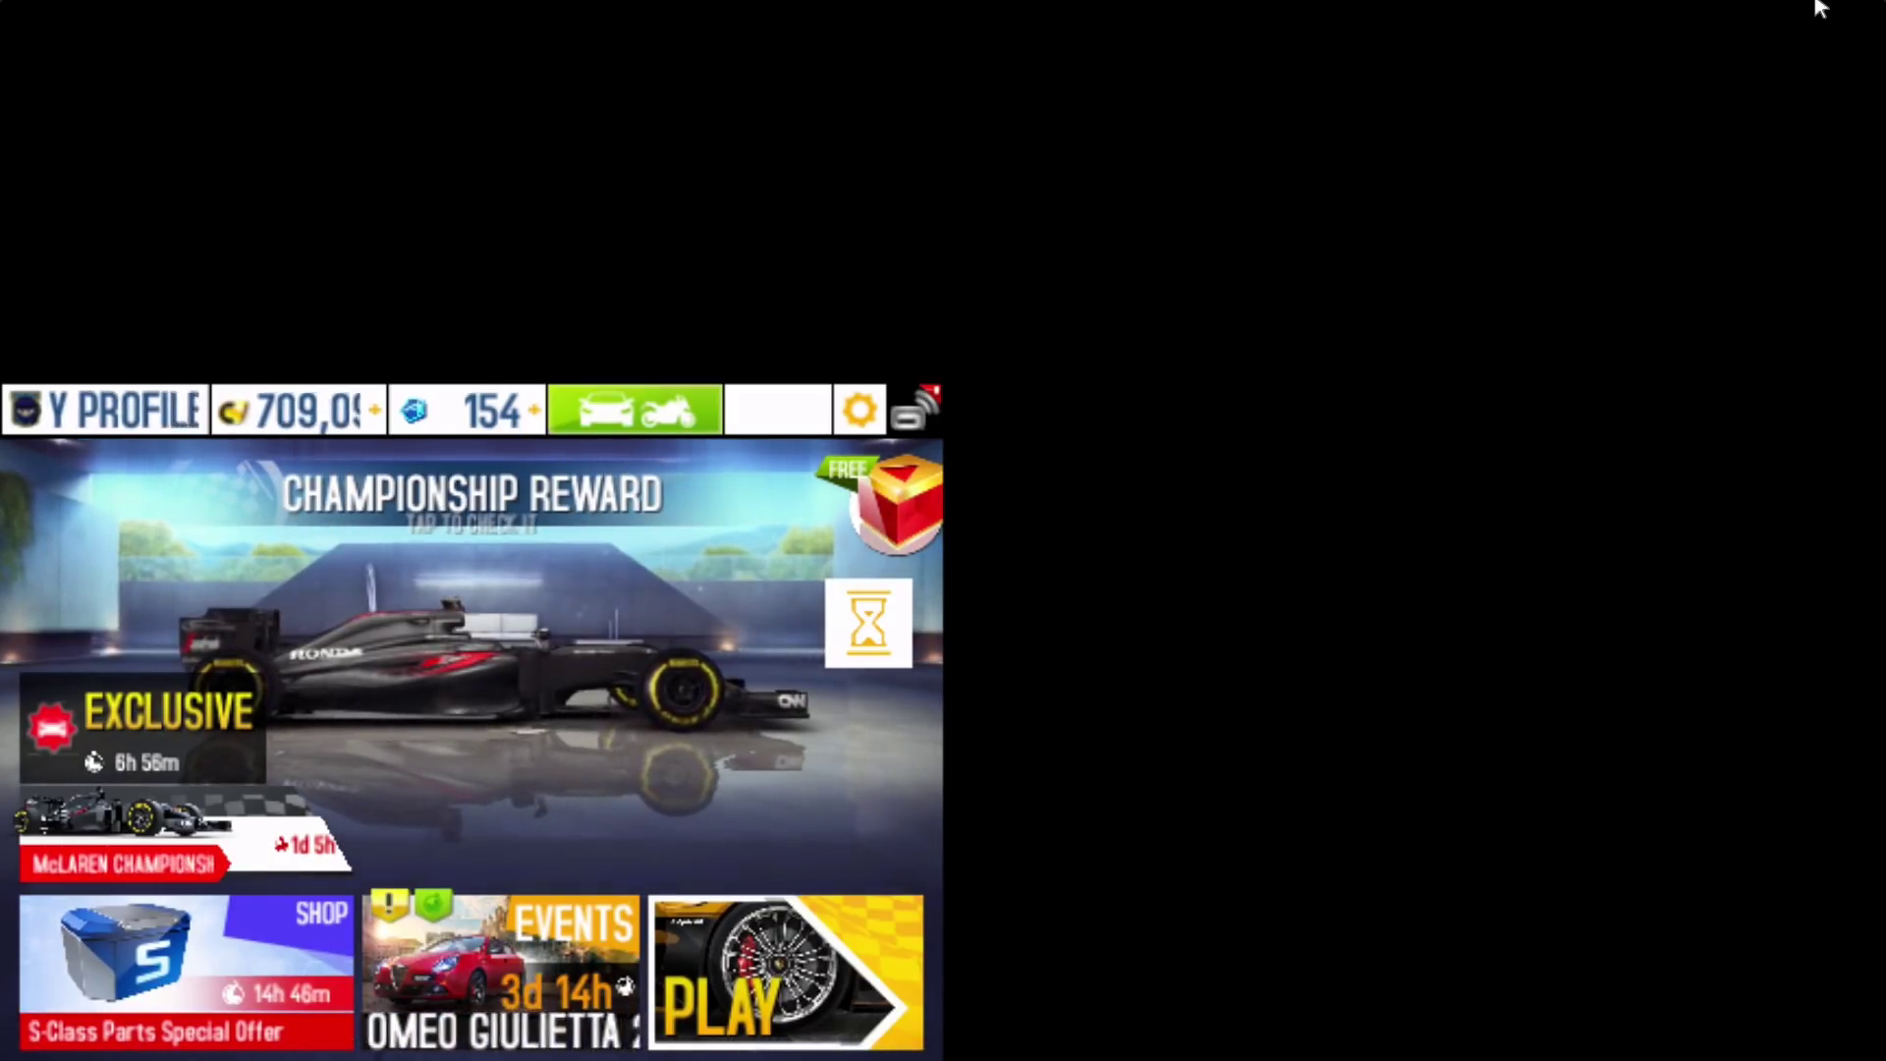
{"action": "left_click", "coordinate": [1820, 14]}
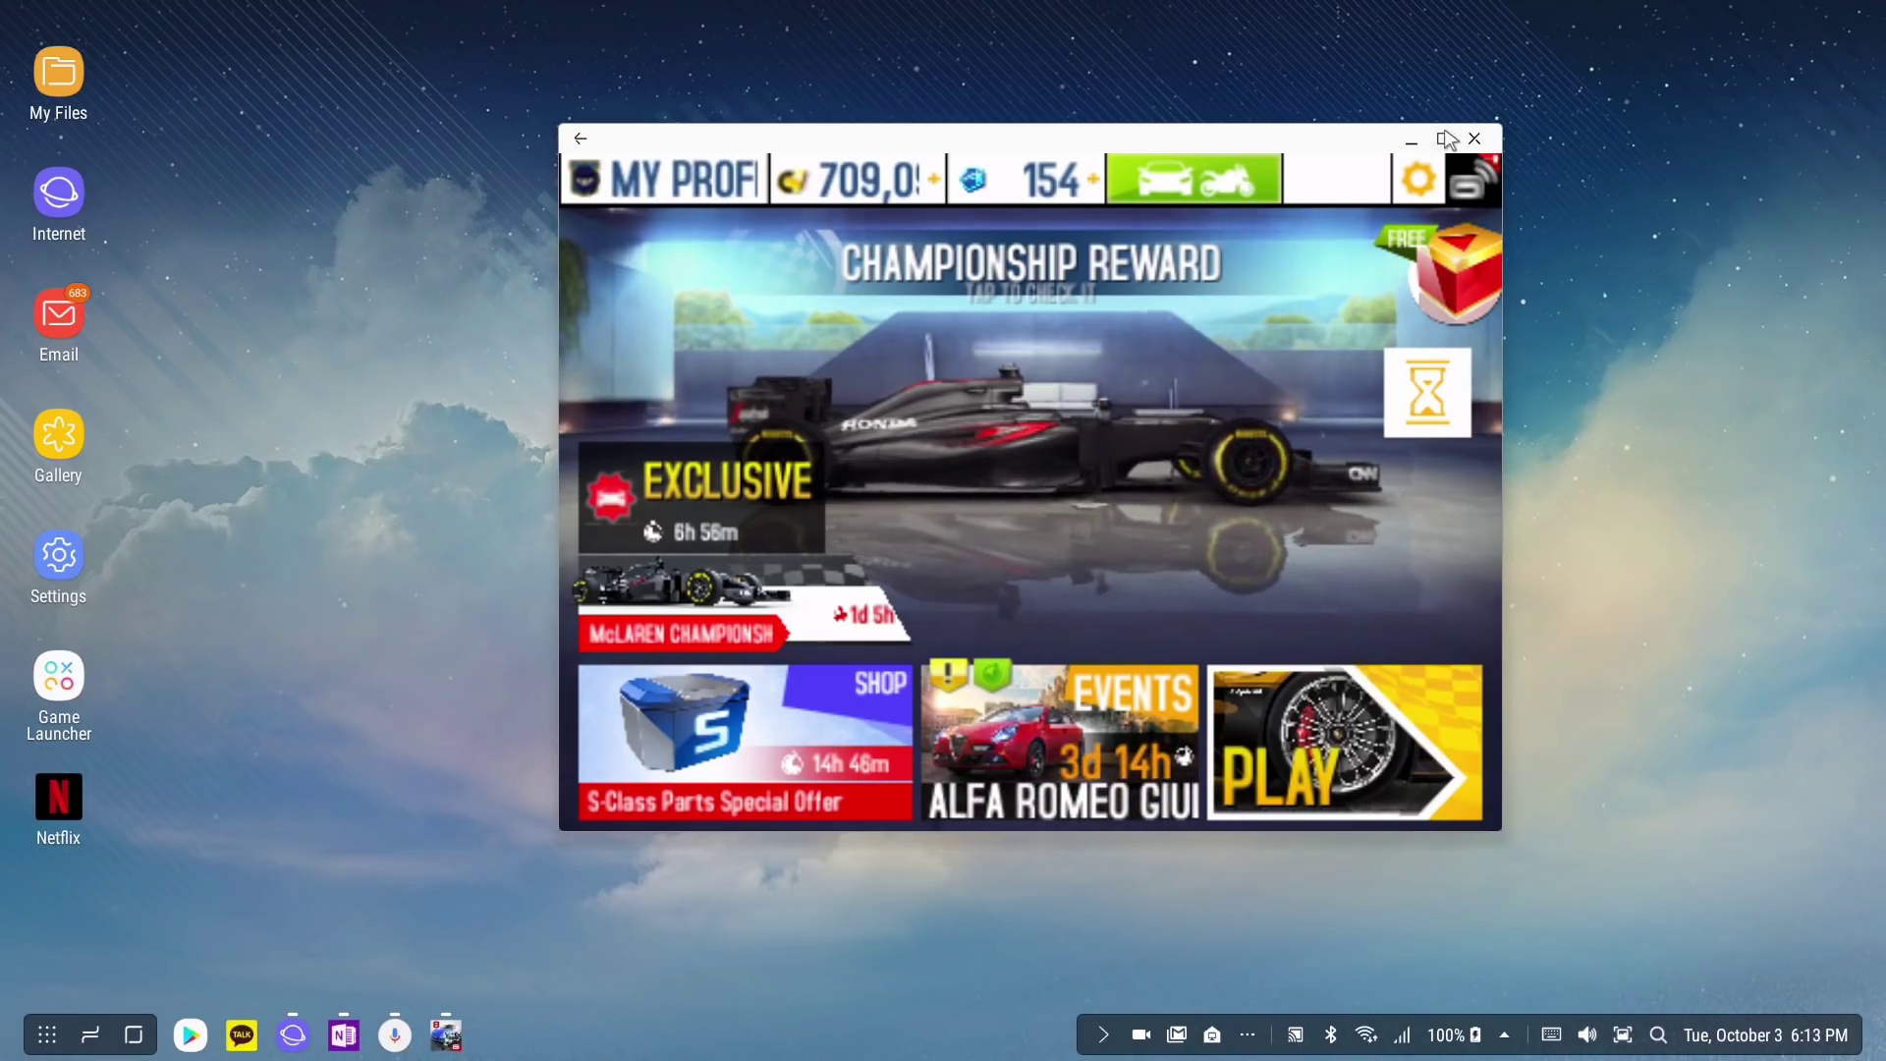
{"action": "left_click", "coordinate": [1446, 138]}
{"action": "left_click", "coordinate": [1857, 16]}
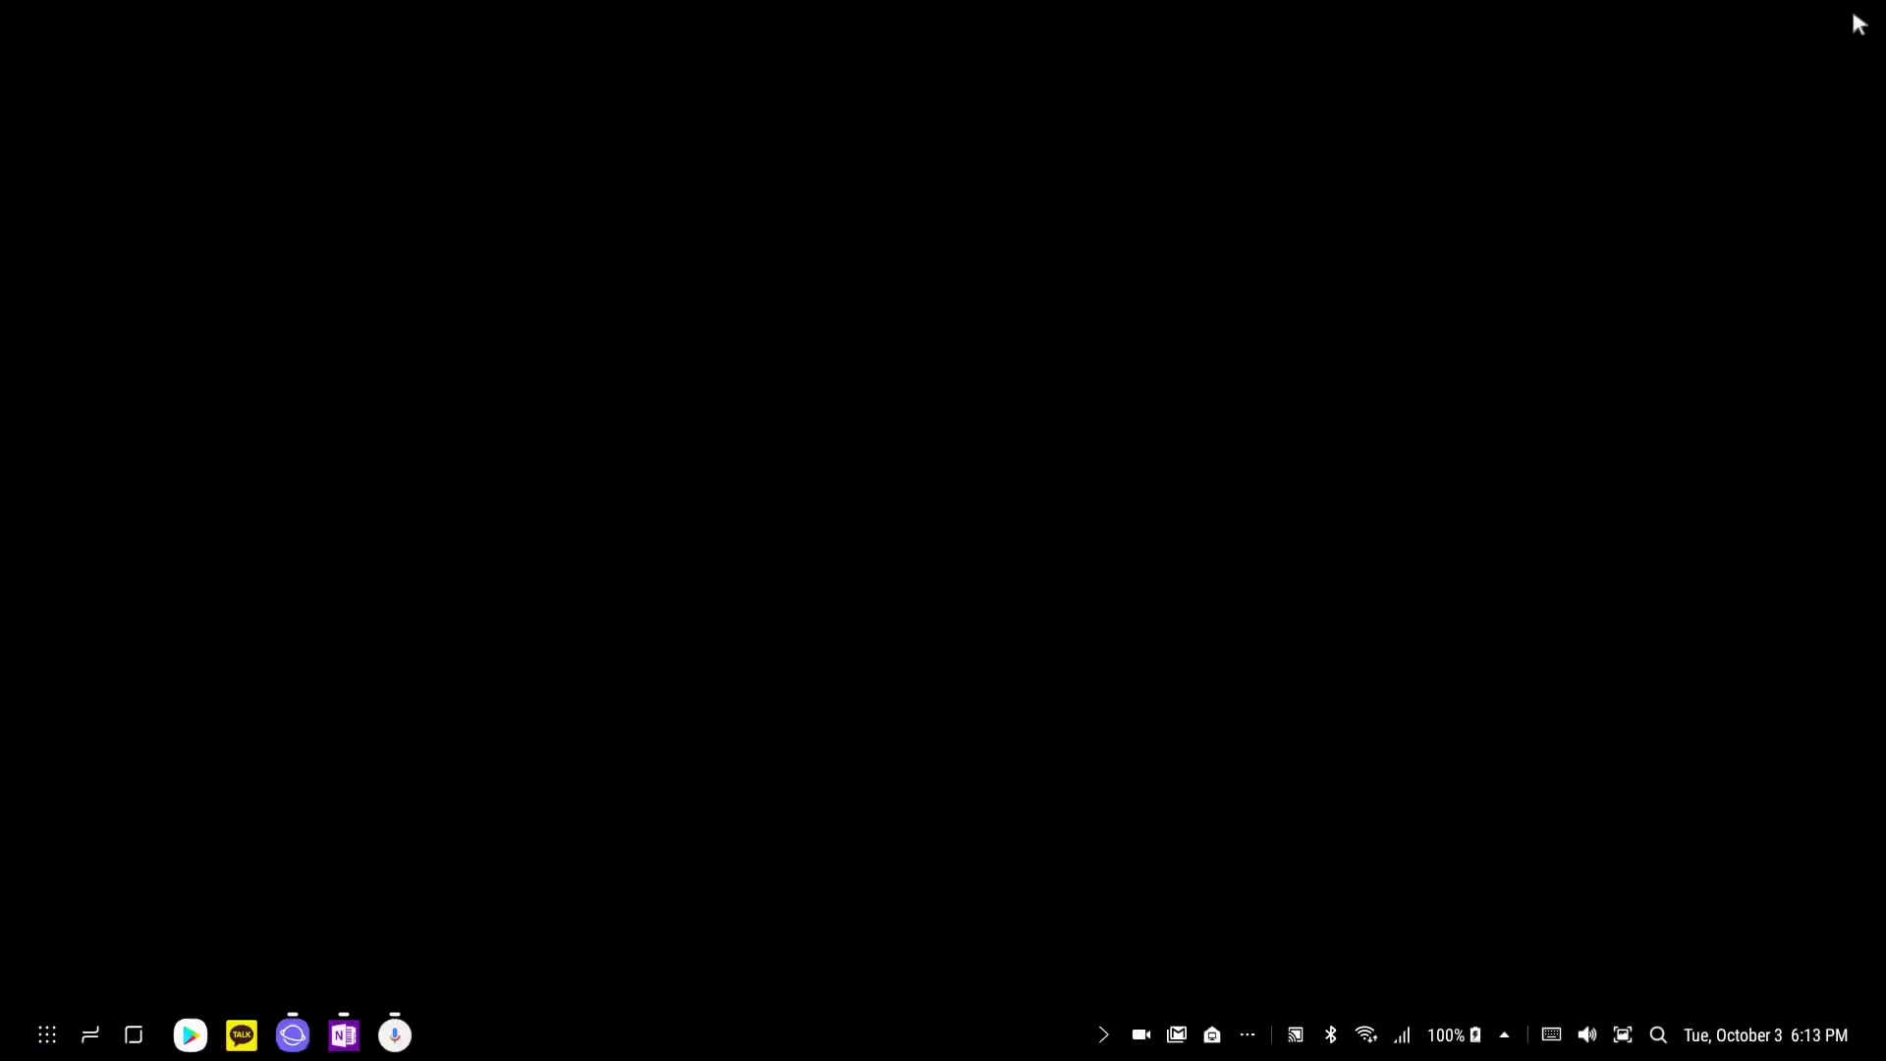
Find Super Mario Run by searching 'mario' in Finder, launch it, narrow its window, and close it.
{"action": "left_click", "coordinate": [45, 1035]}
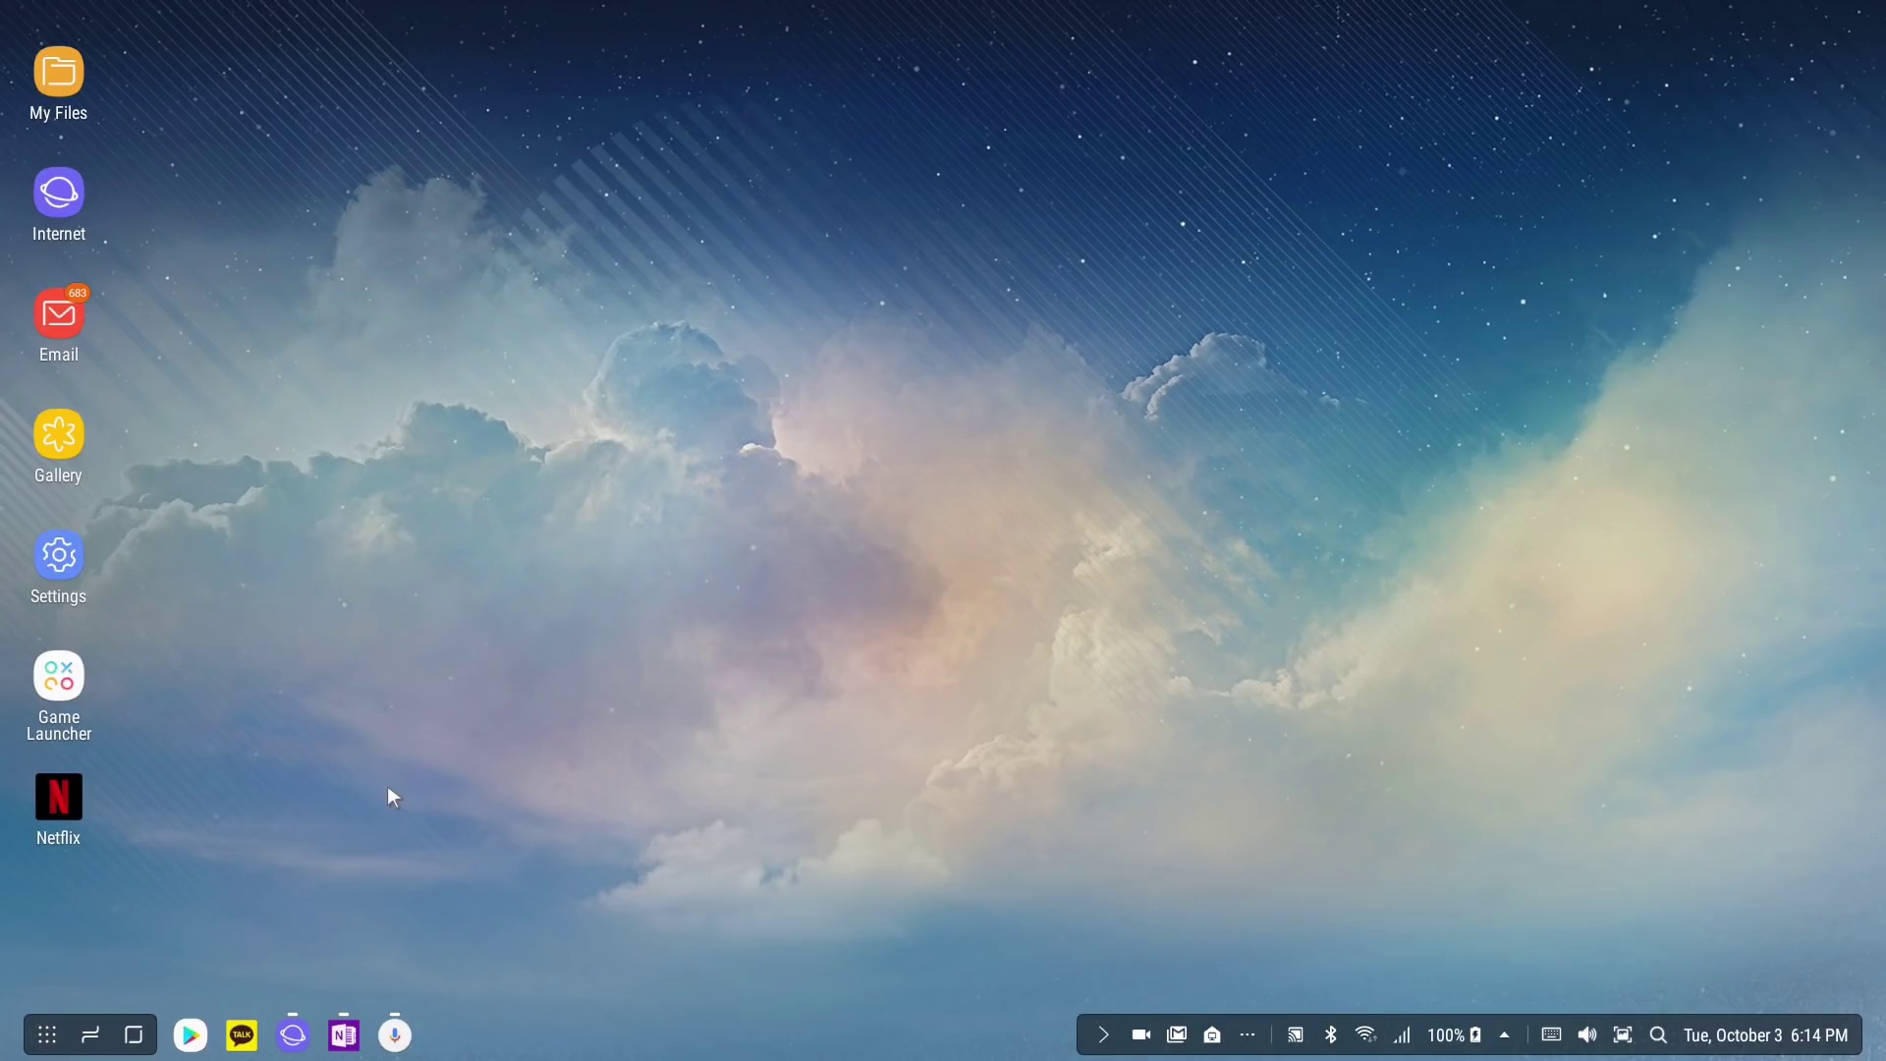
{"action": "left_click", "coordinate": [1658, 1034]}
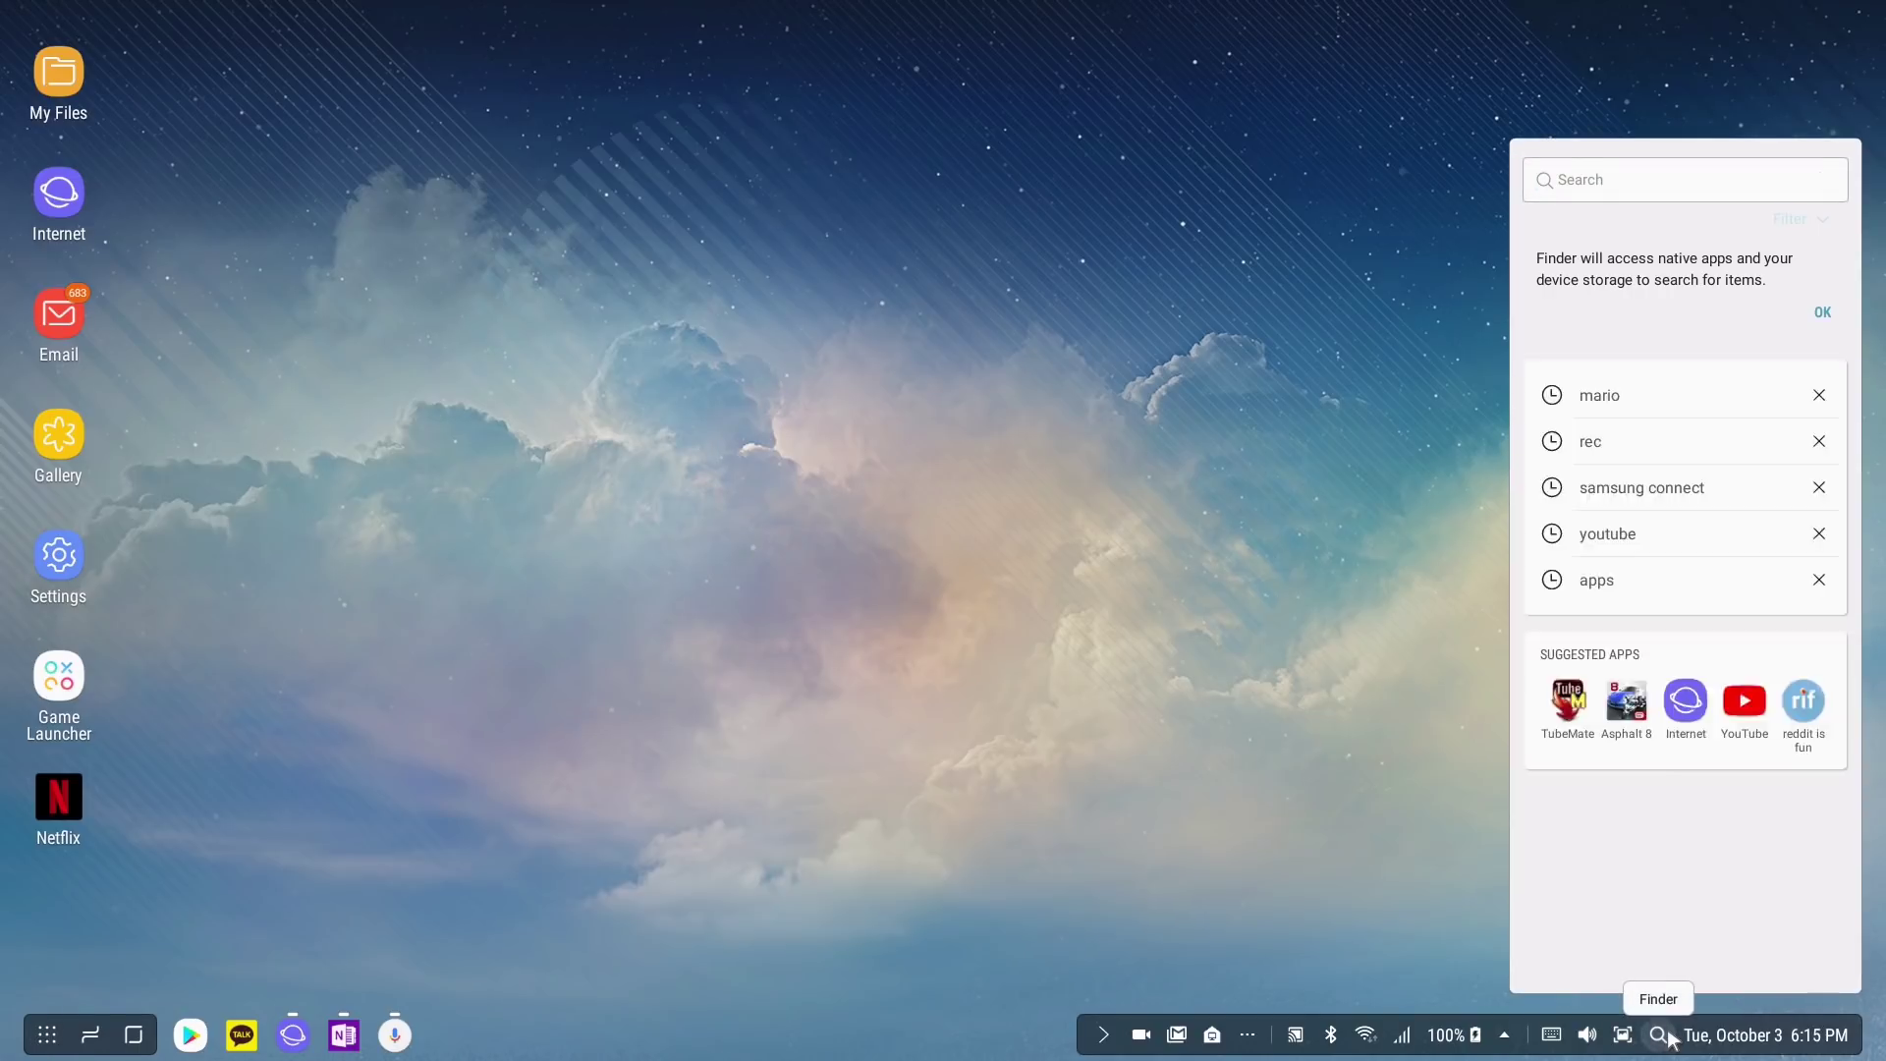
{"action": "type", "text": "mario"}
{"action": "left_click", "coordinate": [1581, 435]}
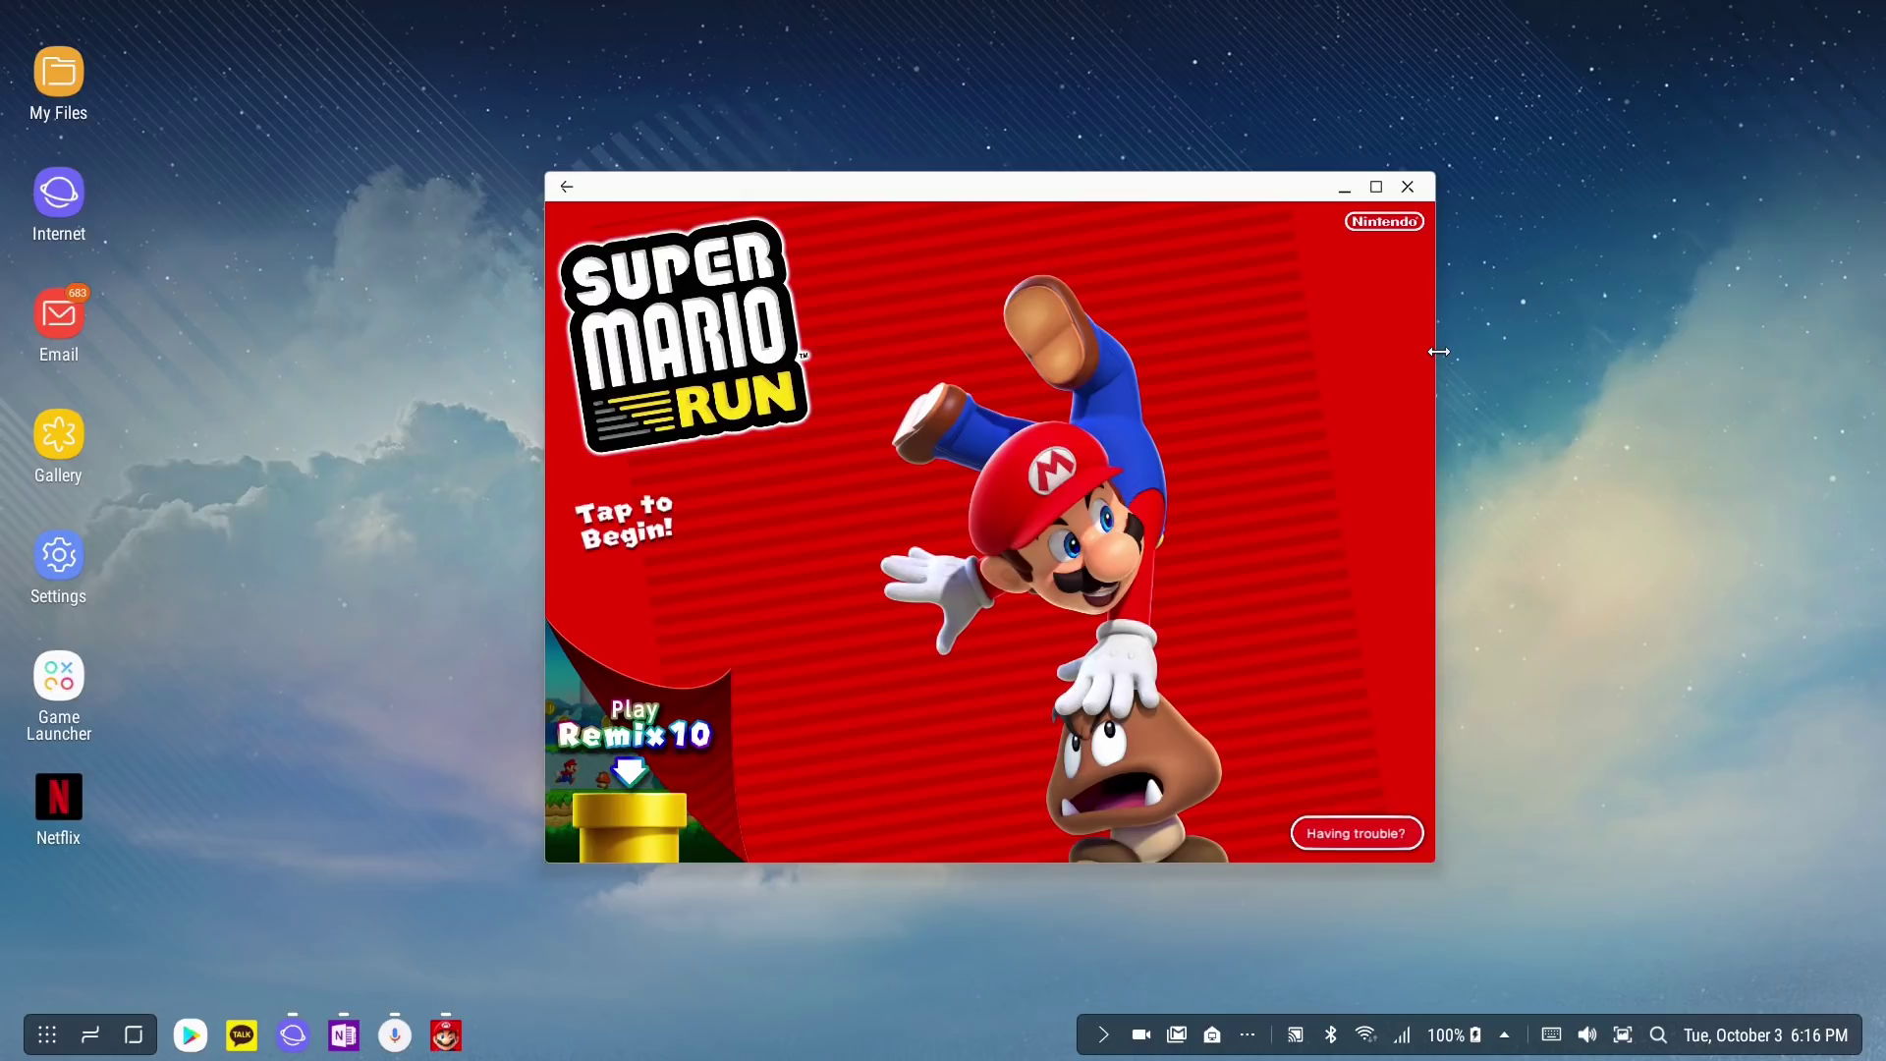
{"action": "left_click_drag", "start_coordinate": [1438, 351], "coordinate": [1107, 436]}
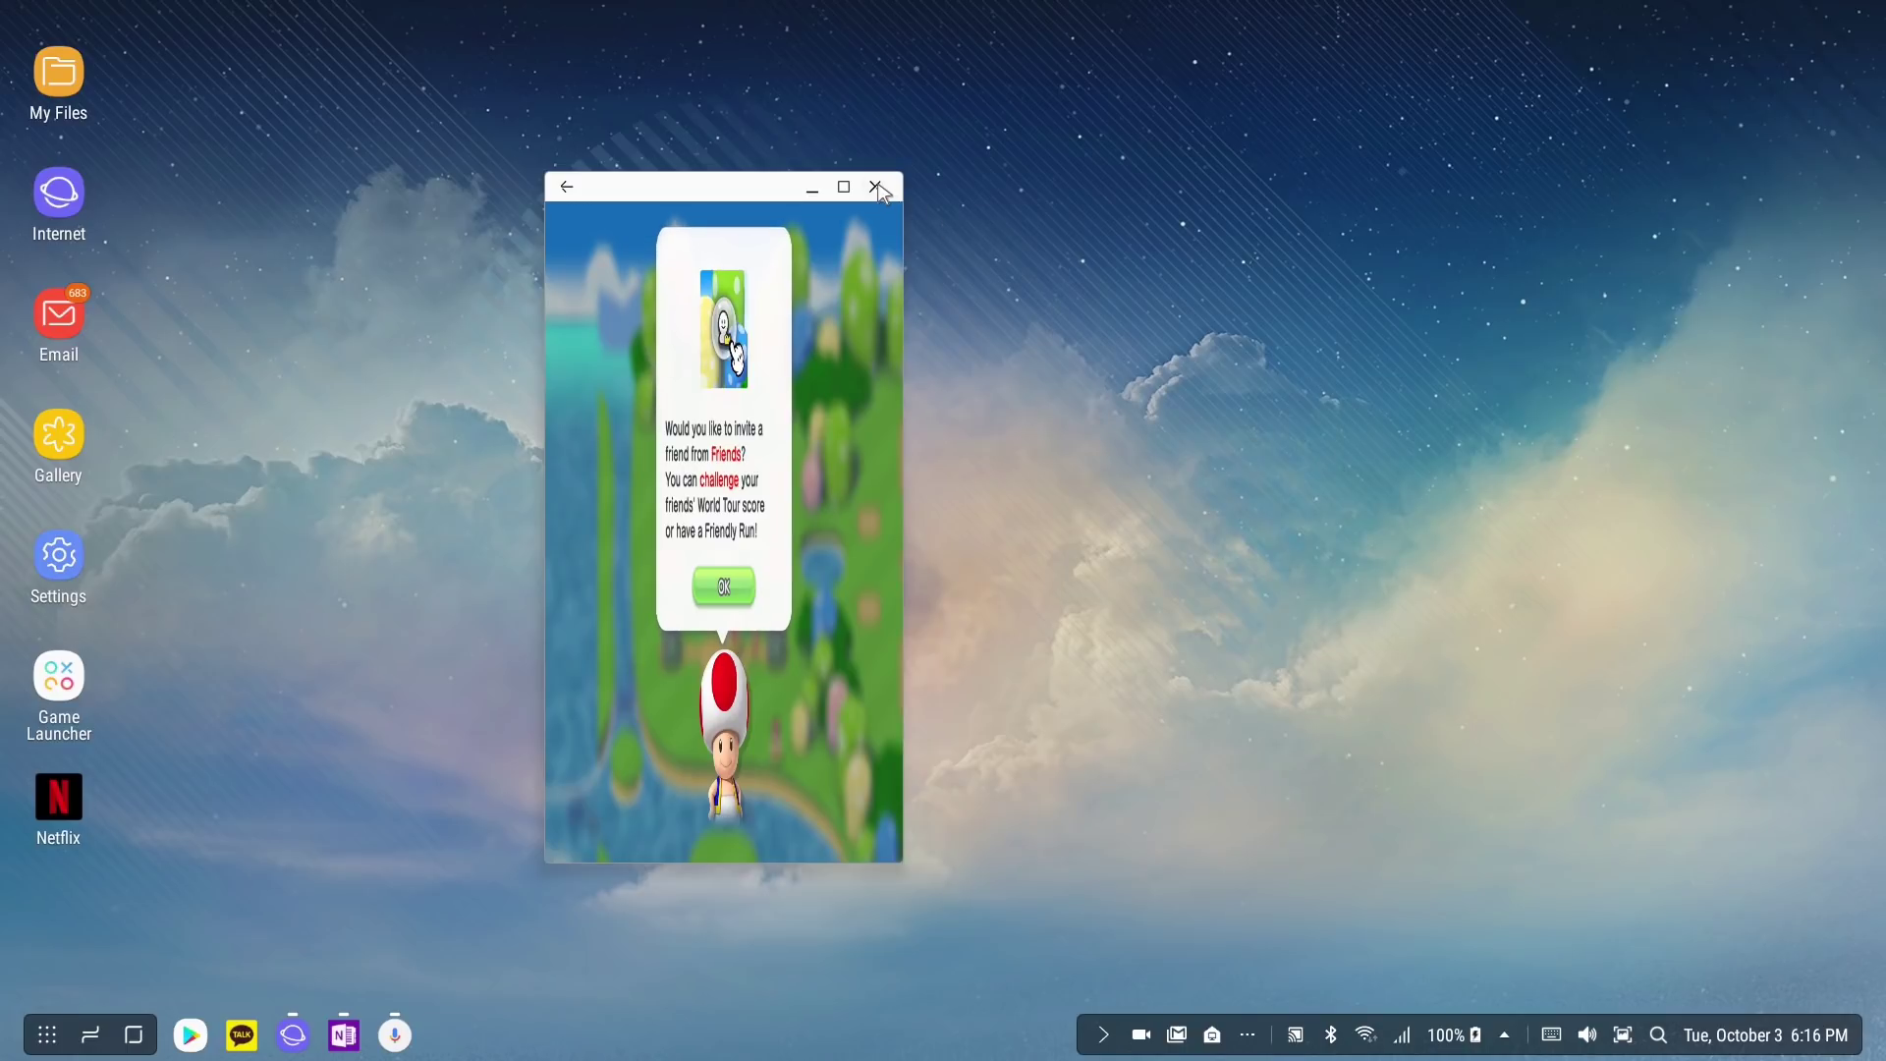
{"action": "left_click", "coordinate": [876, 186]}
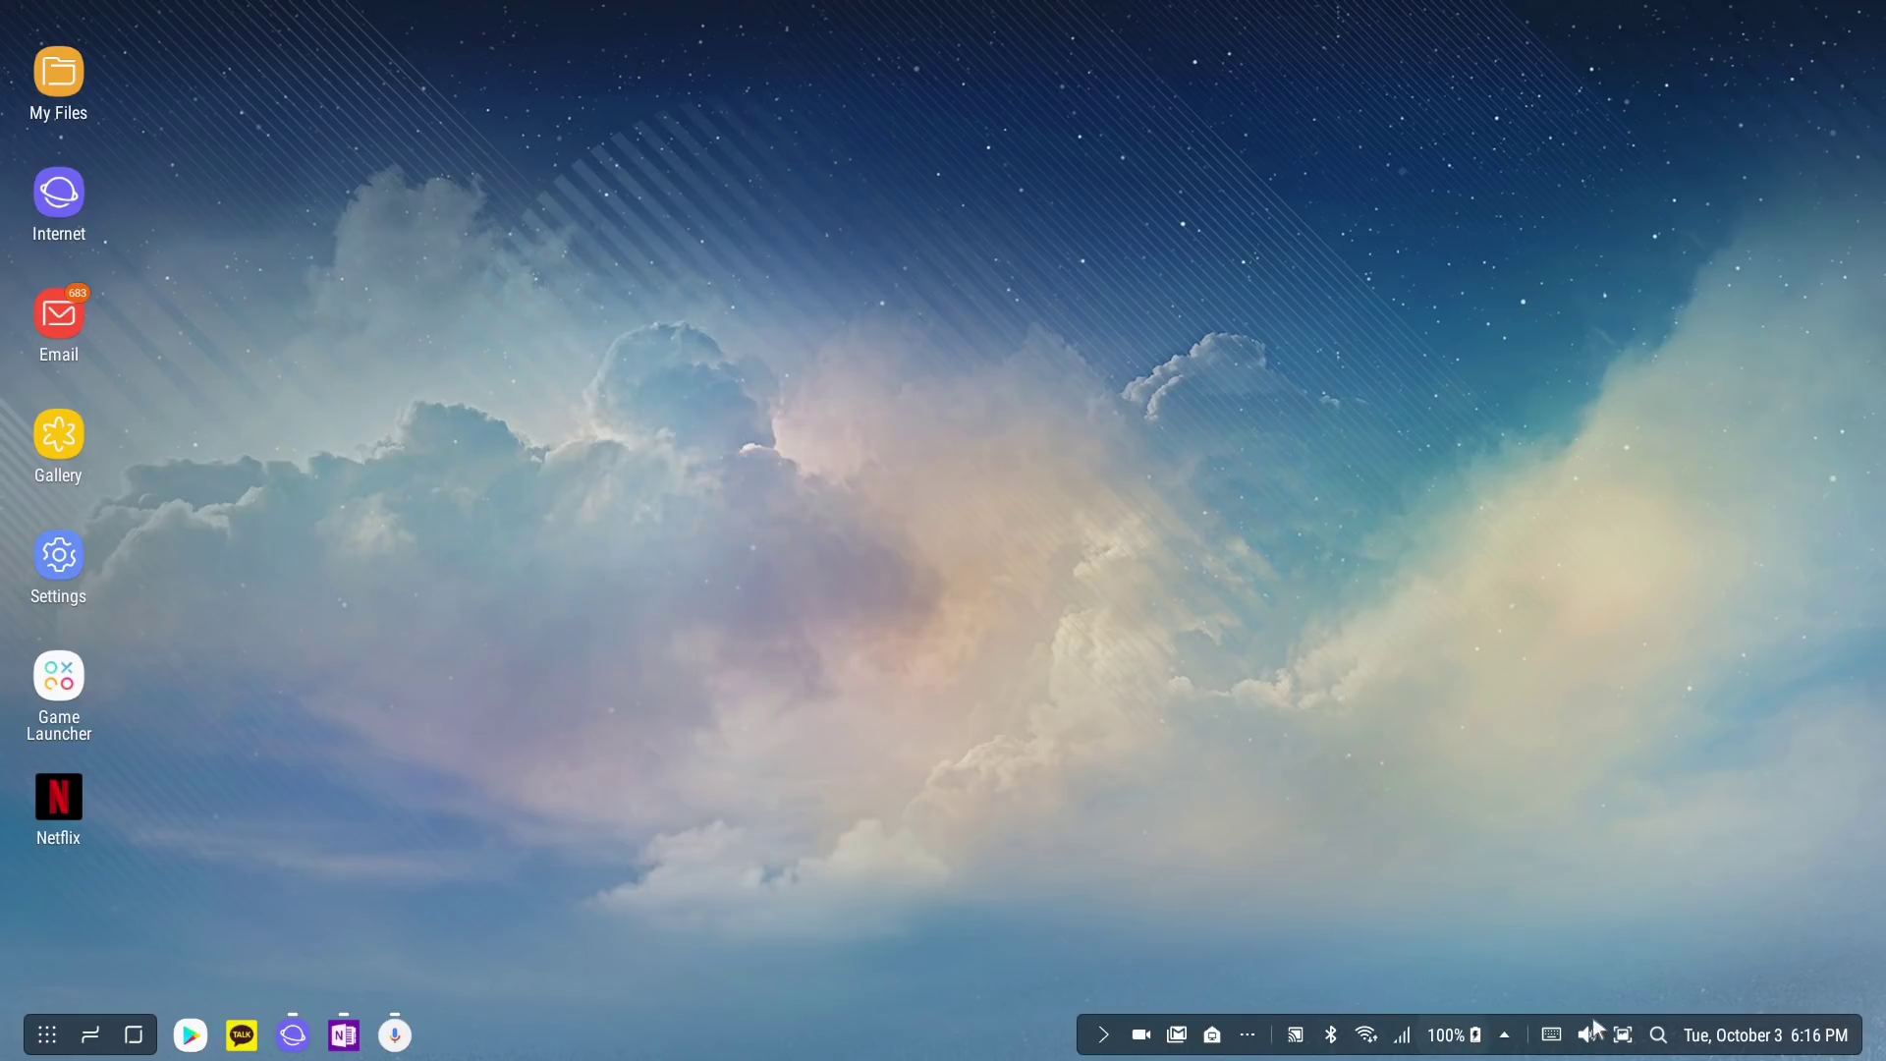
Search 'mario' in Finder again and relaunch Super Mario Run.
{"action": "left_click", "coordinate": [1645, 1026]}
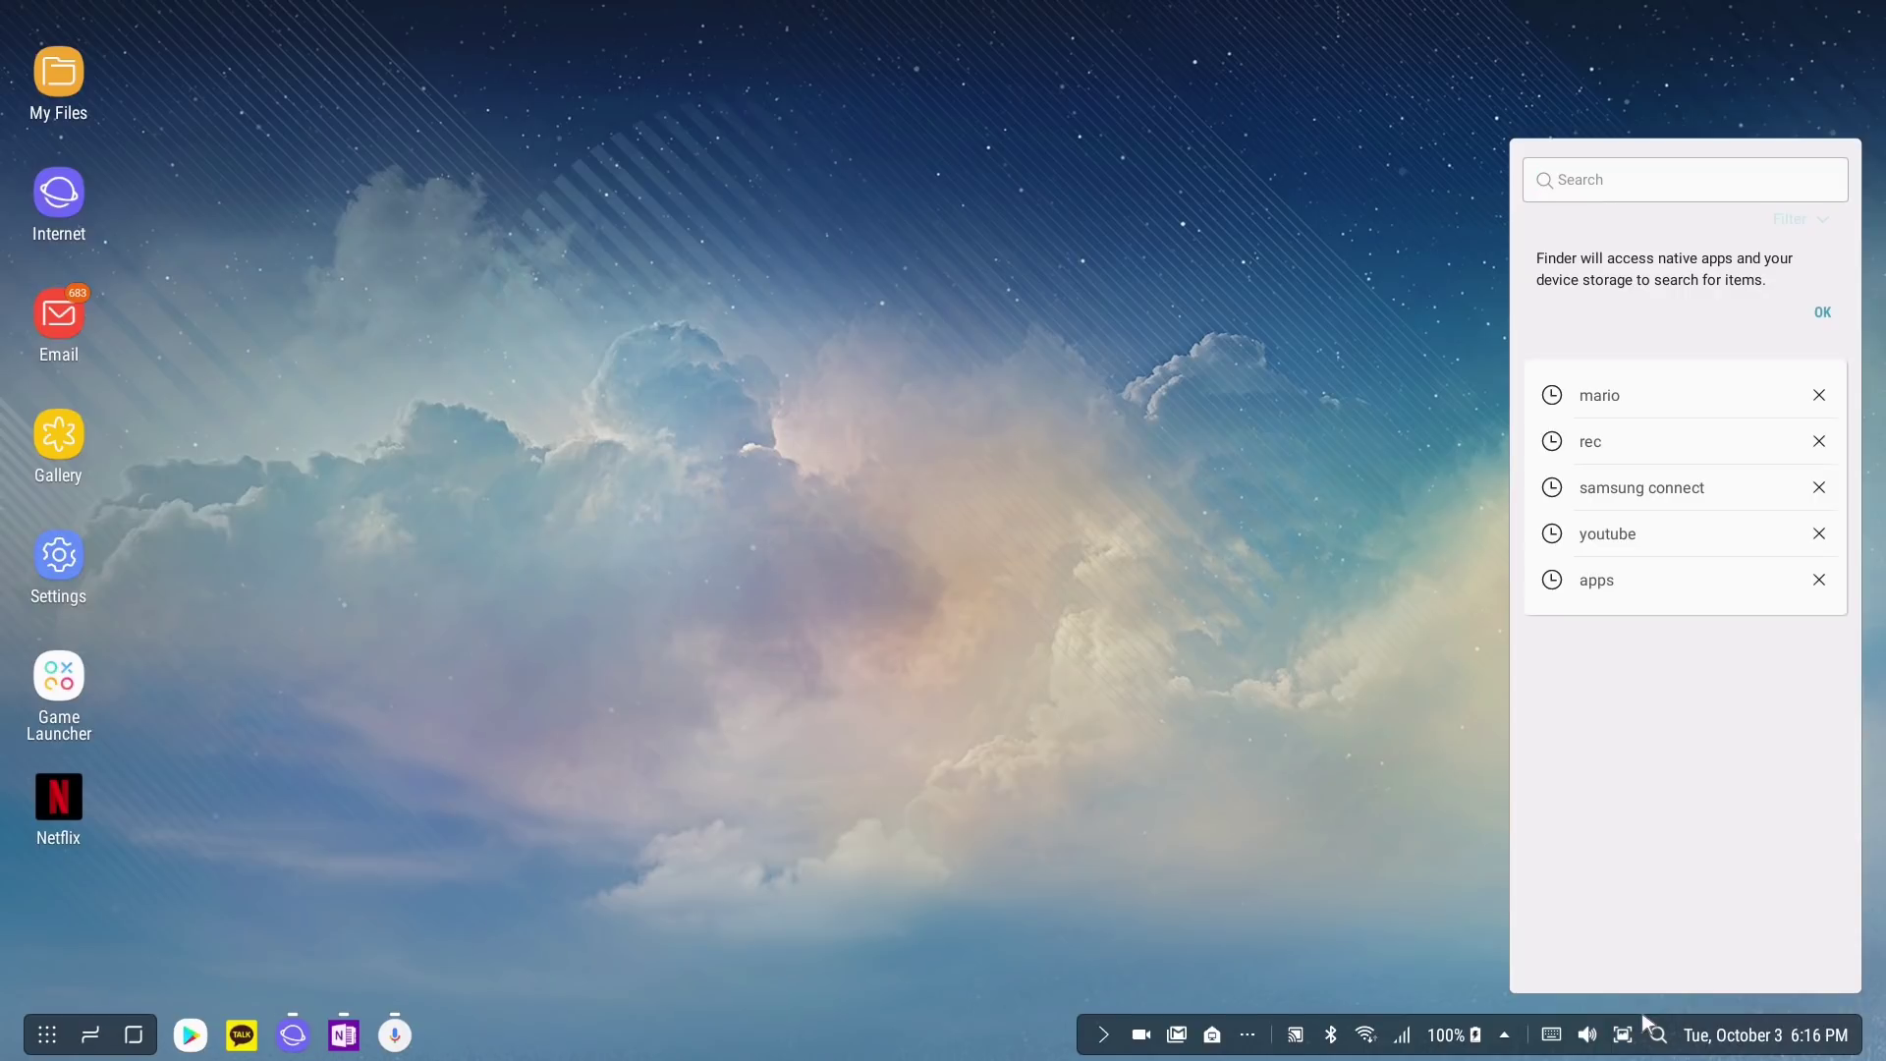
{"action": "type", "text": "mario"}
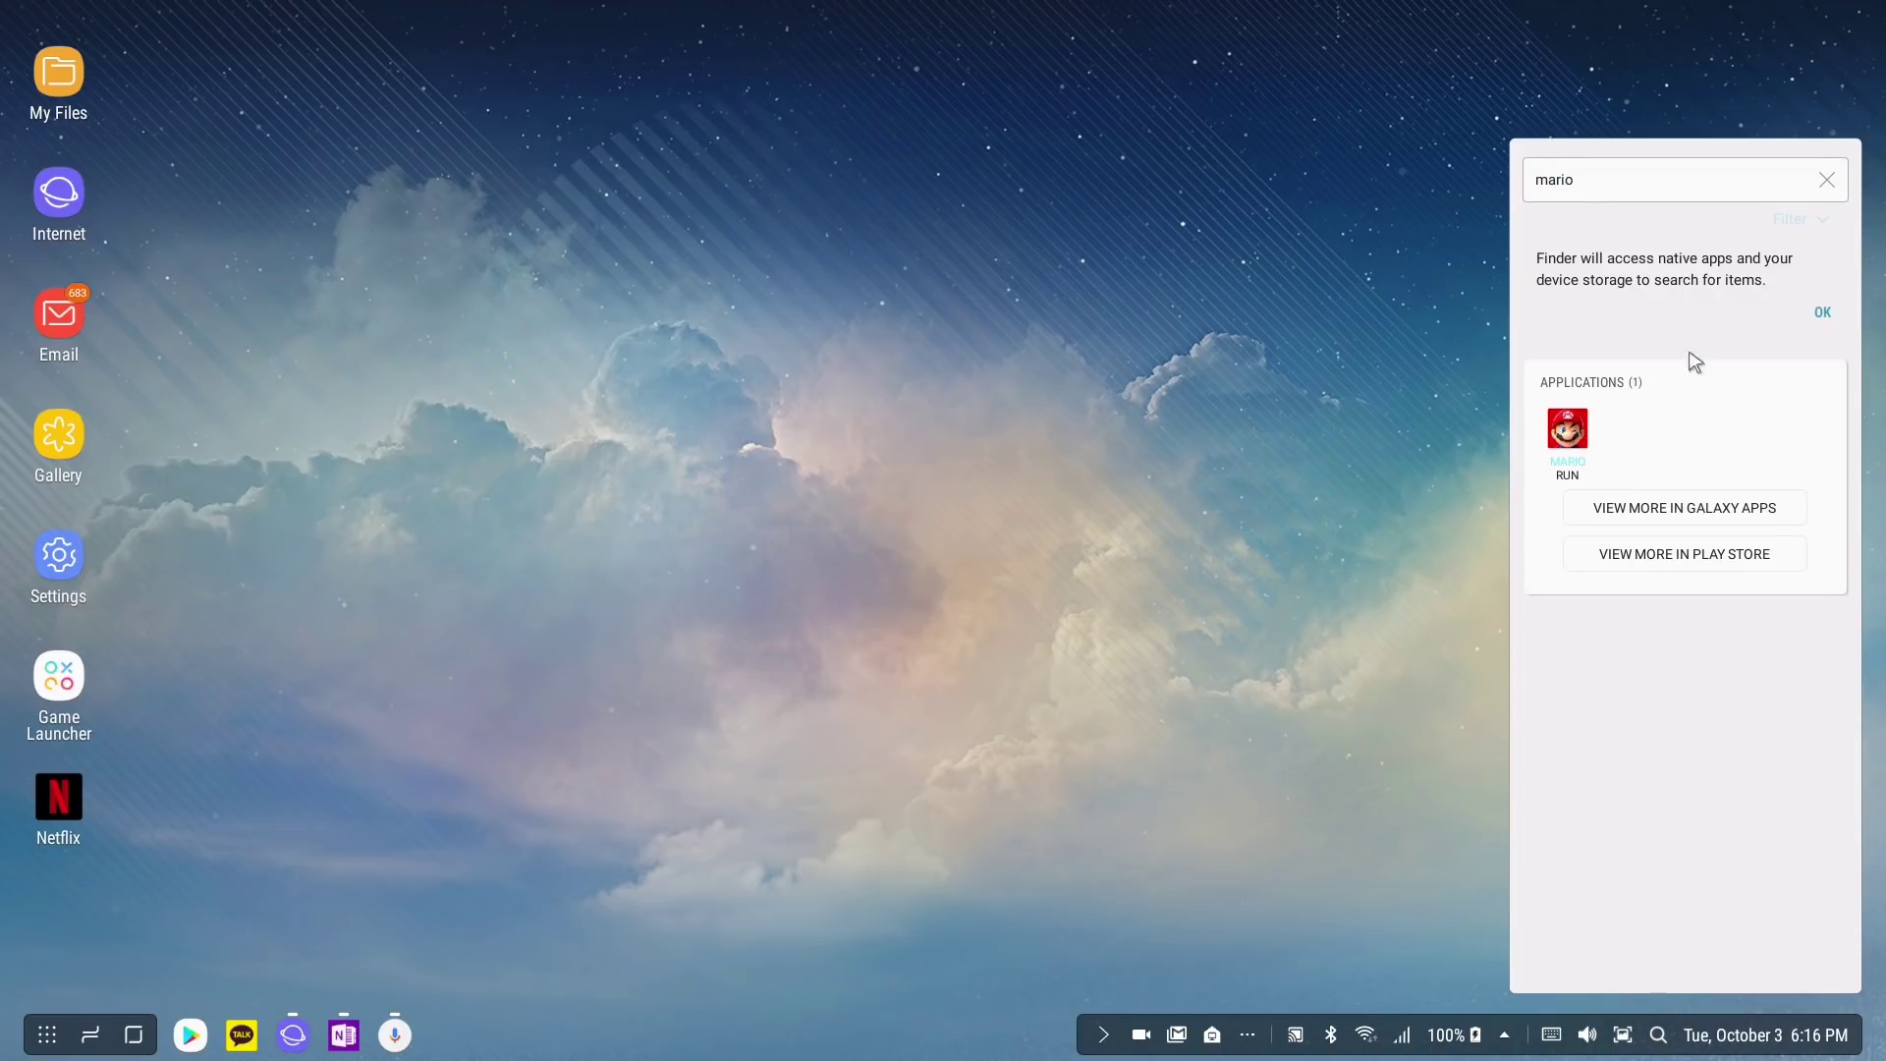
{"action": "left_click", "coordinate": [1567, 432]}
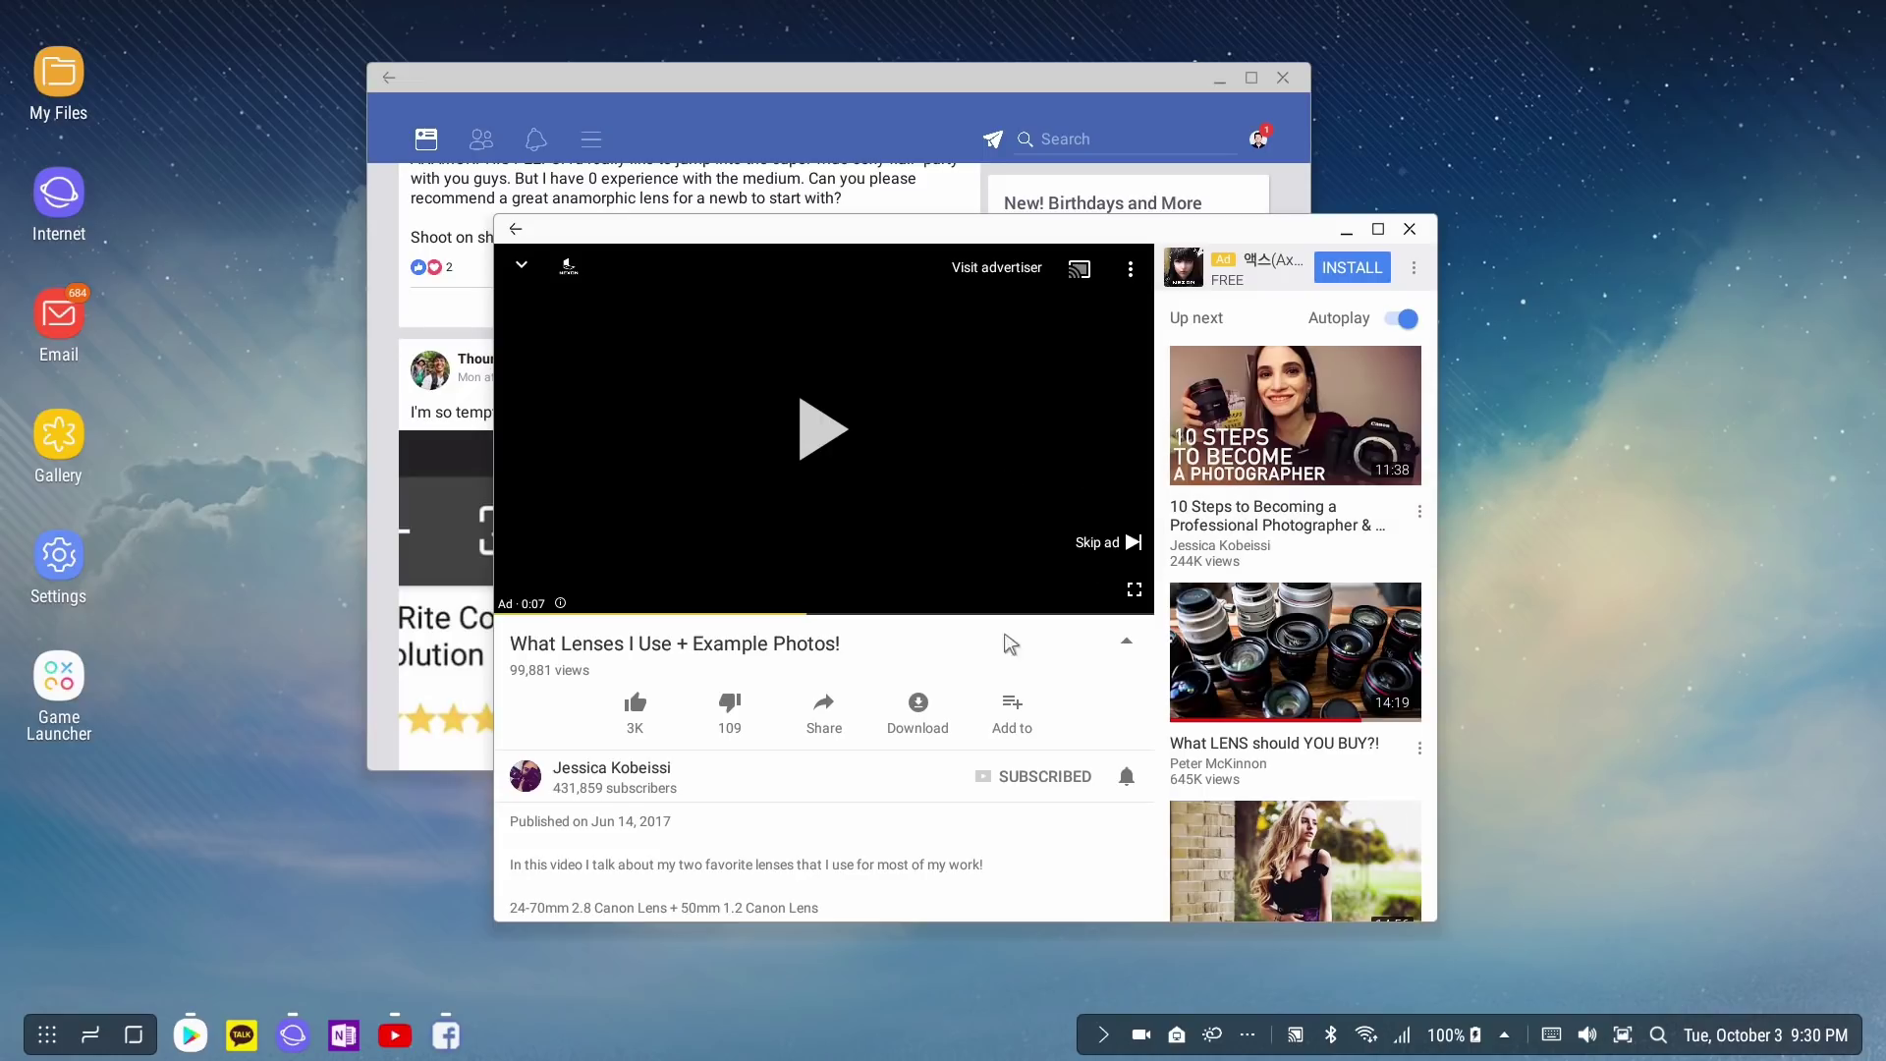
Scroll the YouTube Up next list, then close the YouTube window.
{"action": "scroll", "coordinate": [900, 746], "scroll_direction": "down", "scroll_amount": 5}
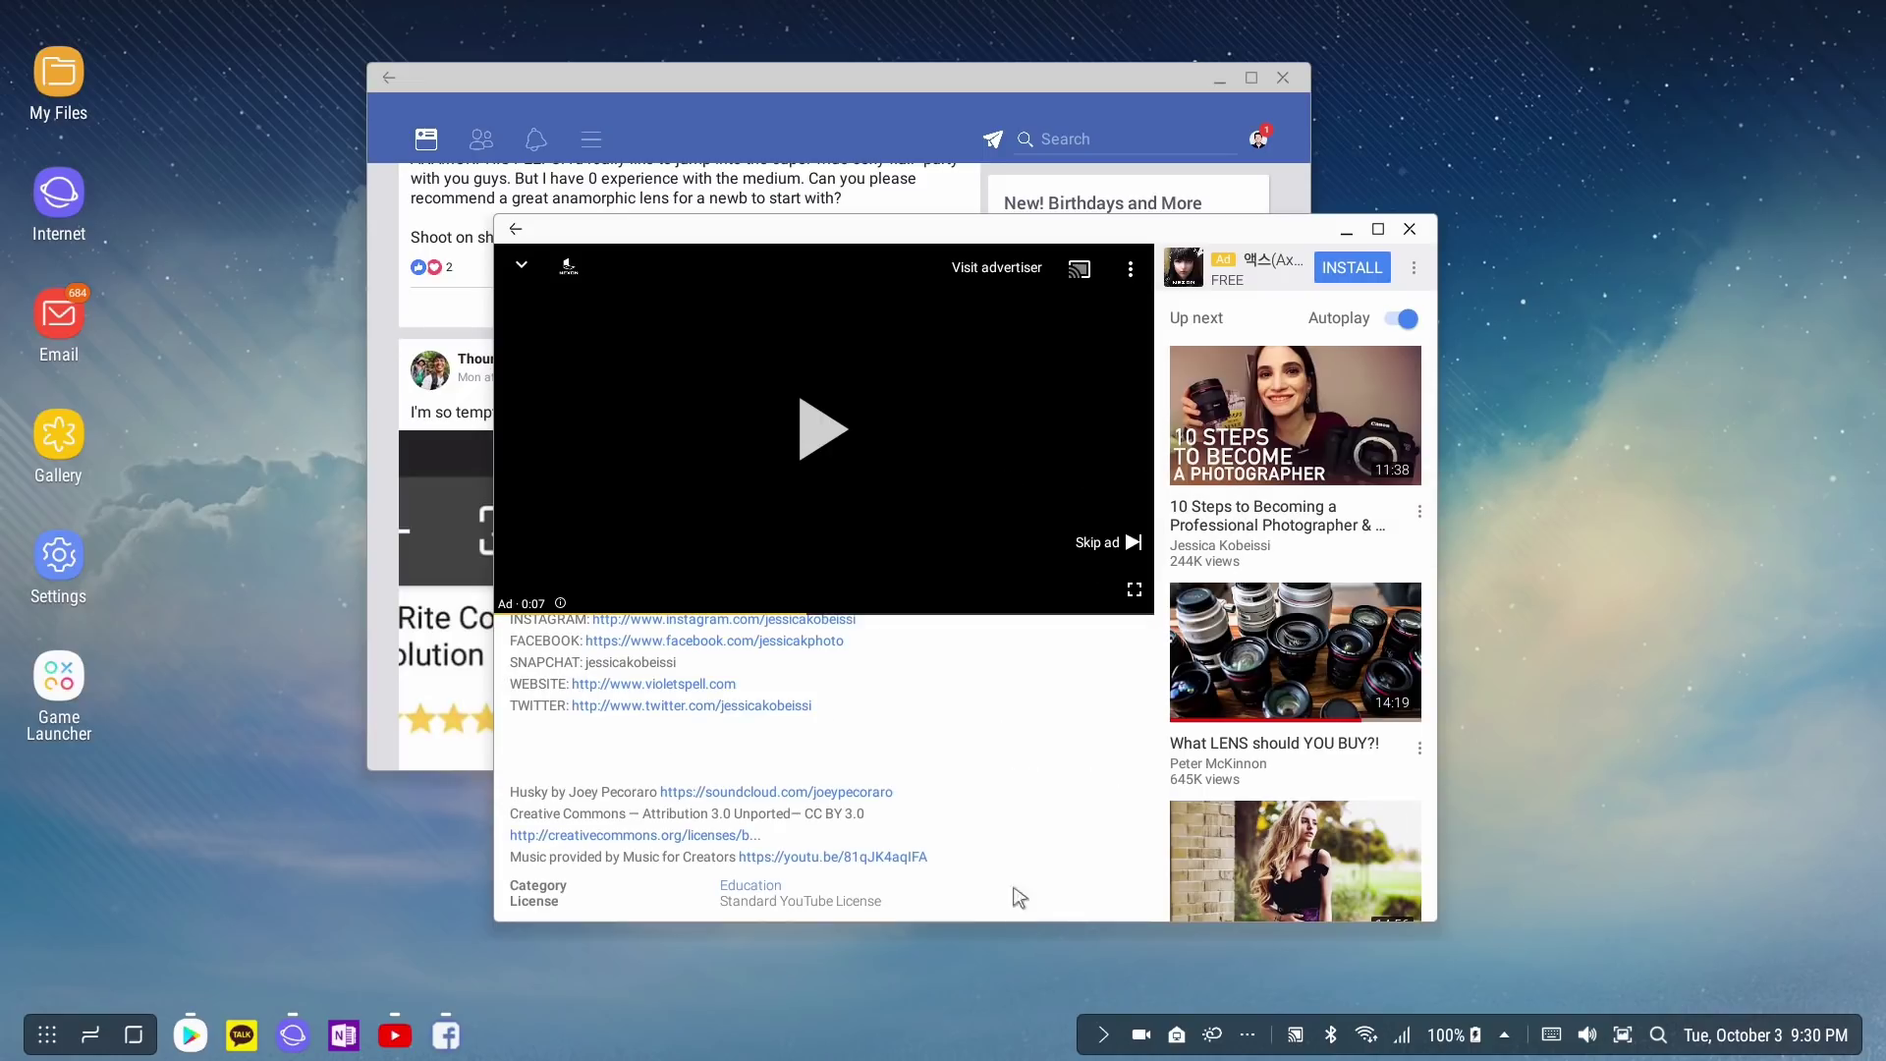
{"action": "scroll", "coordinate": [1316, 743], "scroll_direction": "down", "scroll_amount": 10}
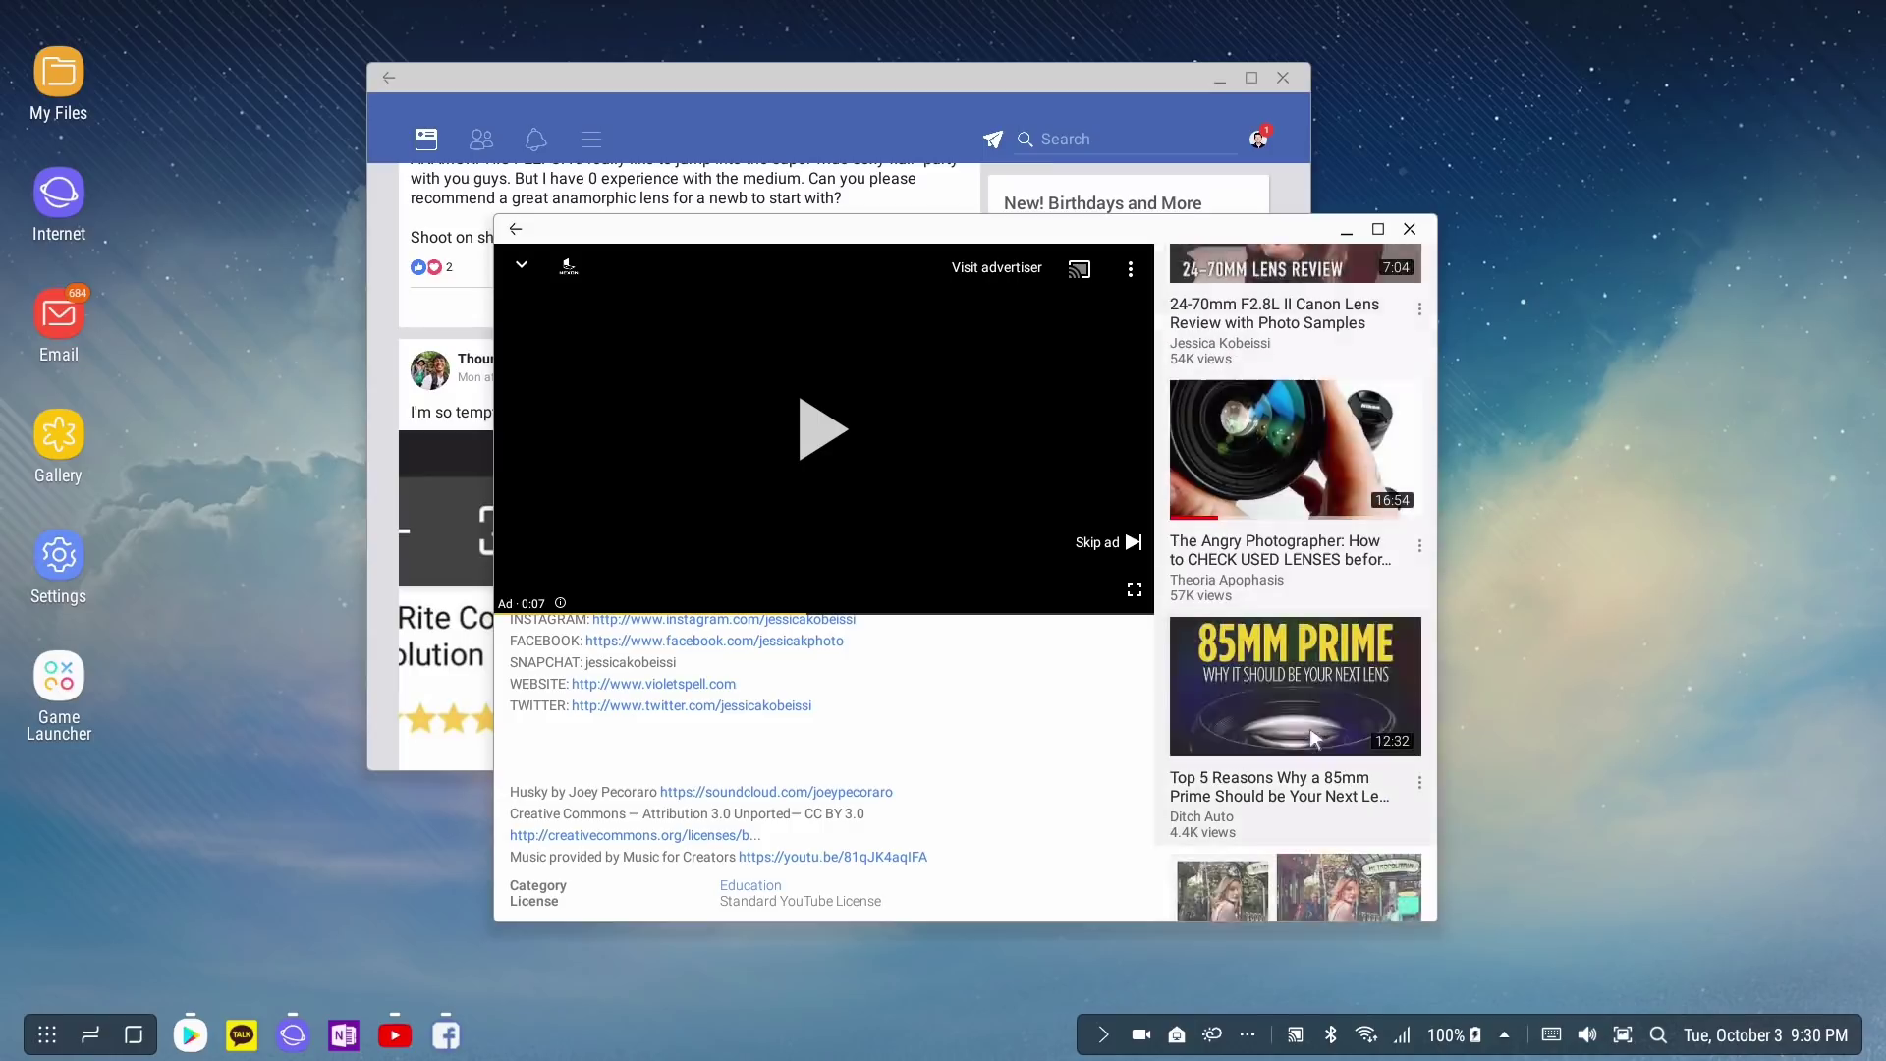
{"action": "scroll", "coordinate": [1314, 741], "scroll_direction": "down", "scroll_amount": 10}
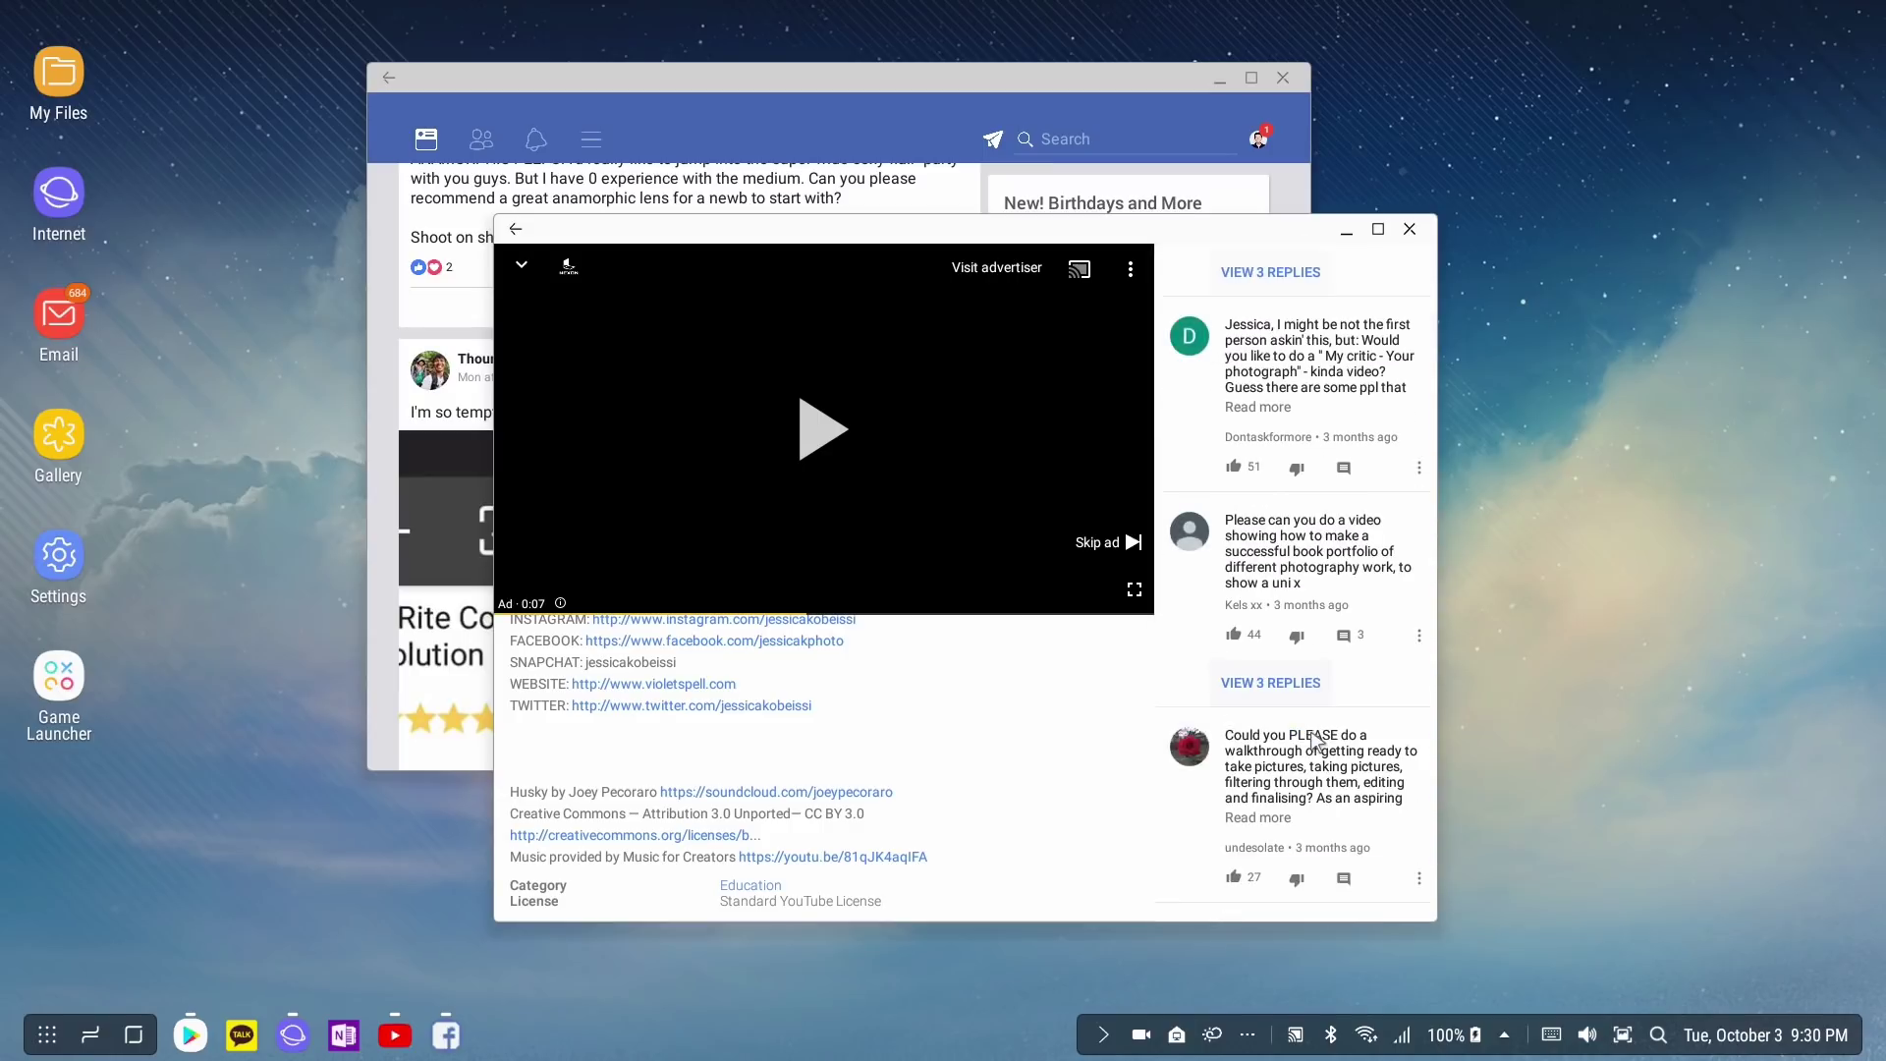
{"action": "scroll", "coordinate": [1301, 734], "scroll_direction": "up", "scroll_amount": 20}
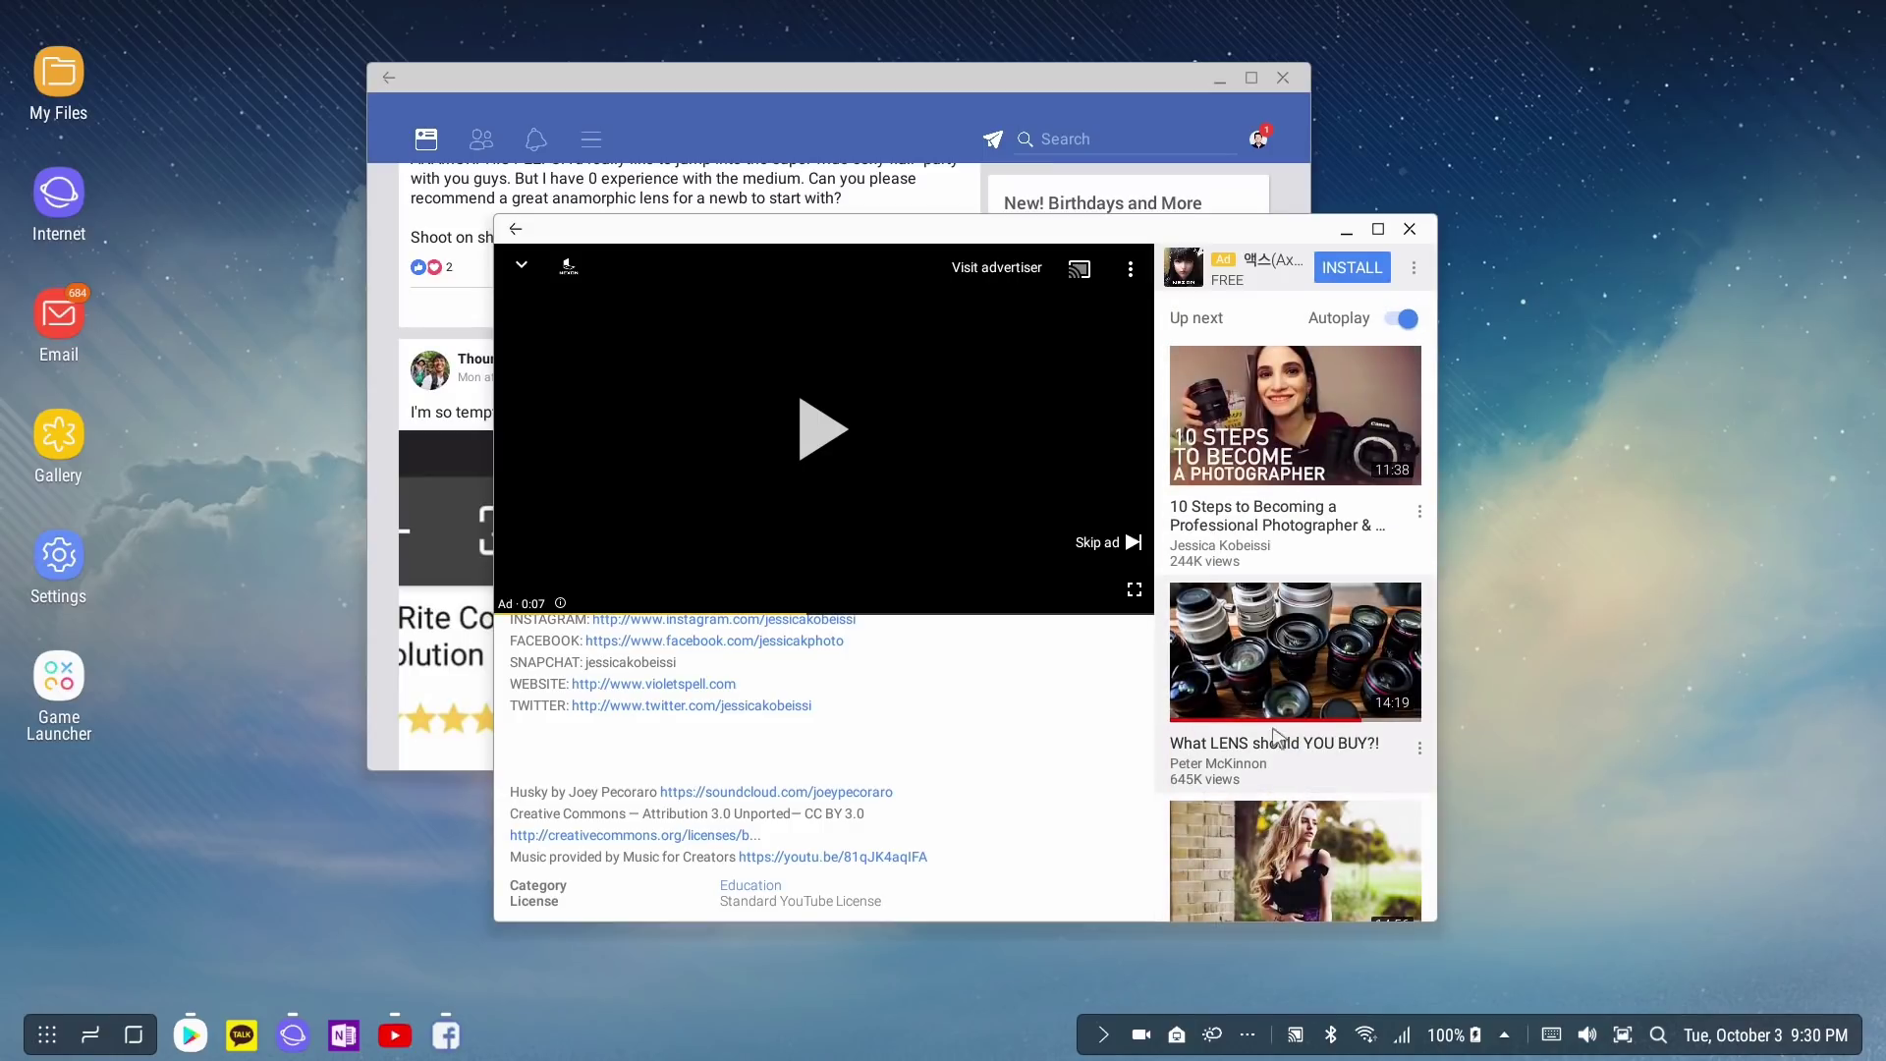
{"action": "left_click", "coordinate": [1408, 229]}
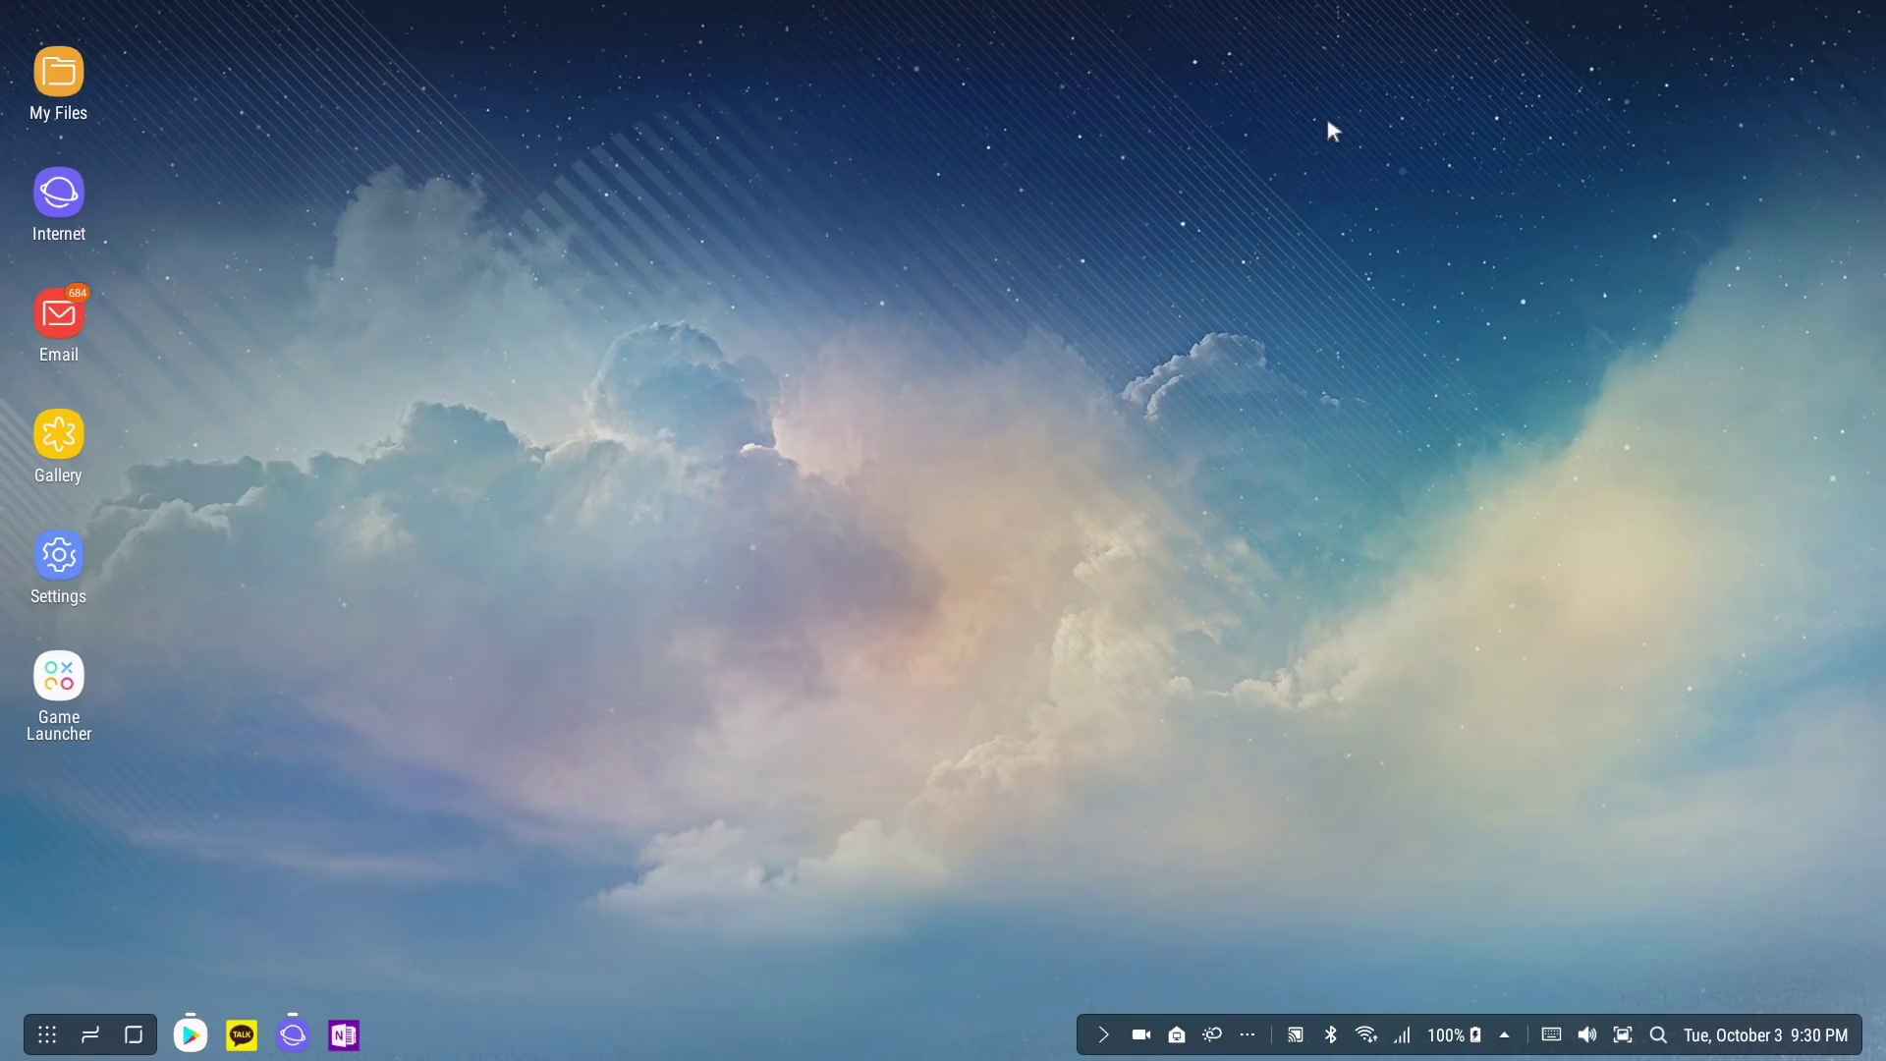
{"action": "left_click", "coordinate": [45, 1034]}
Launch Chrome and reload the Facebook tab as its desktop site.
{"action": "left_click", "coordinate": [1102, 471]}
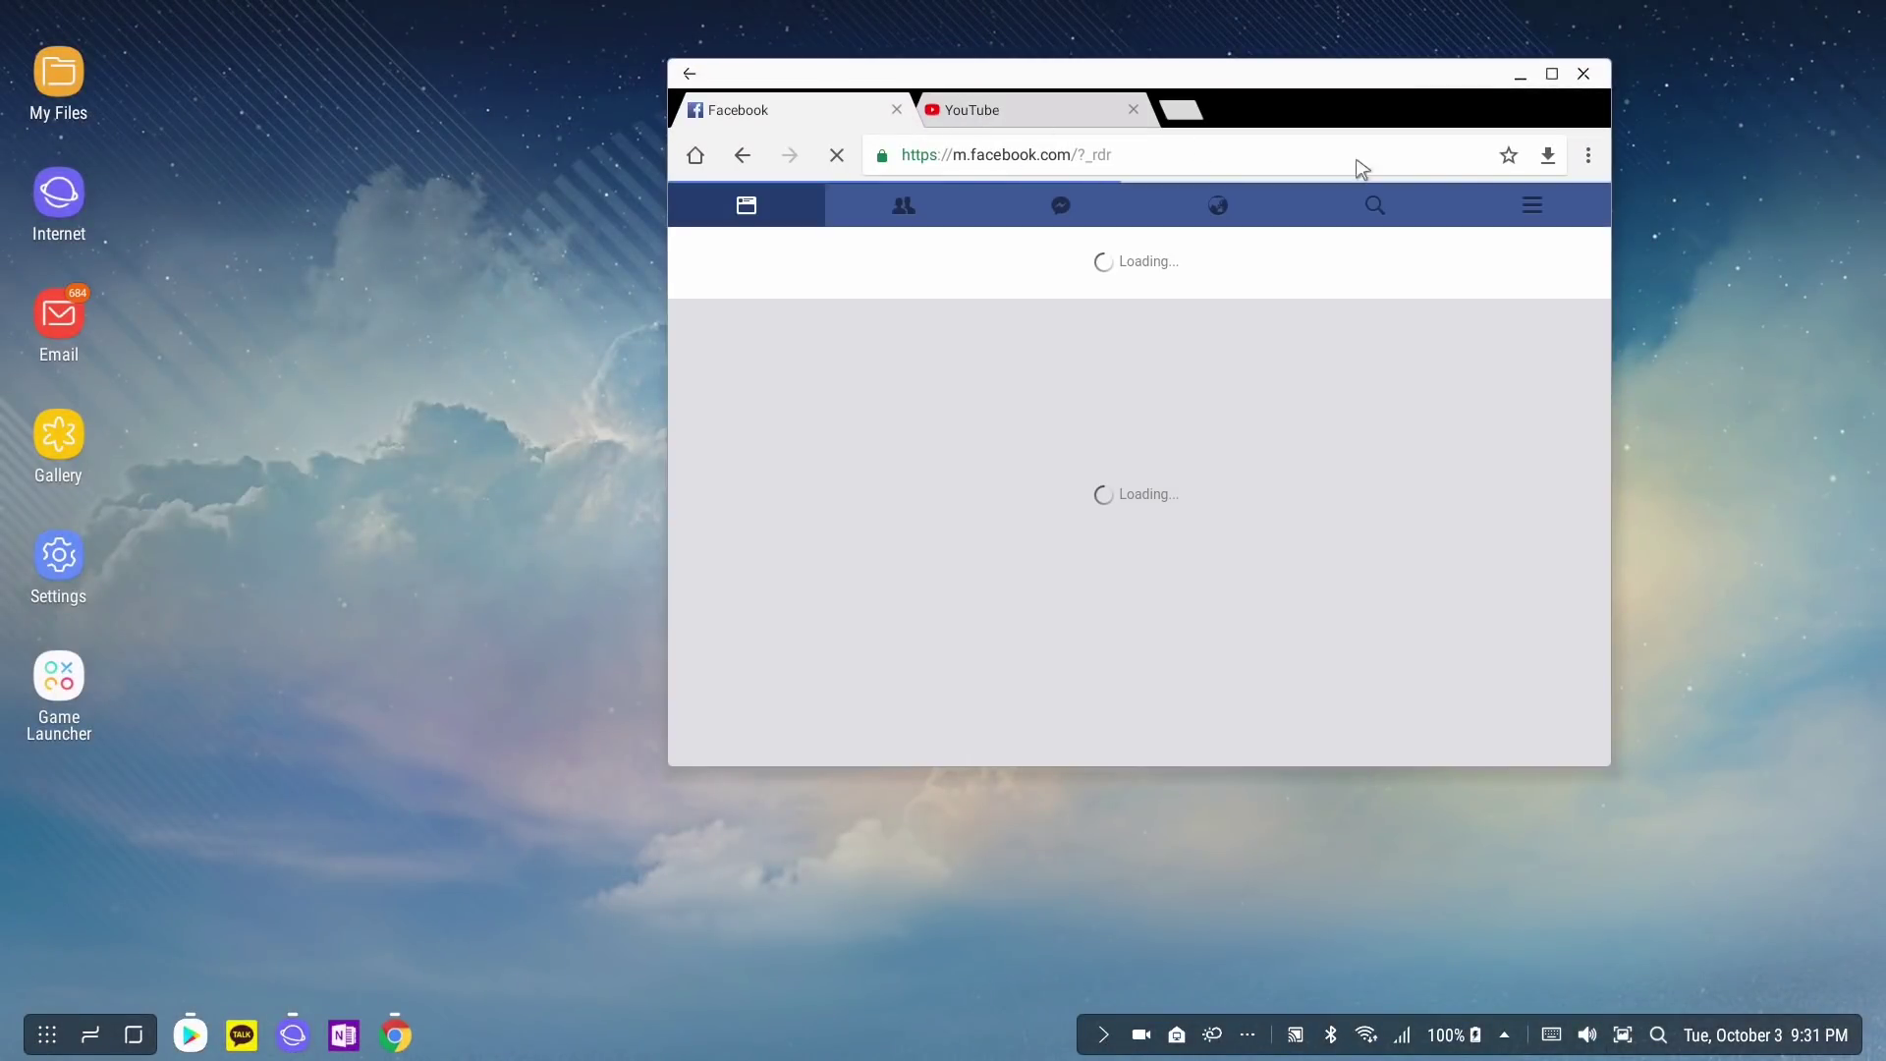
{"action": "left_click", "coordinate": [1589, 155]}
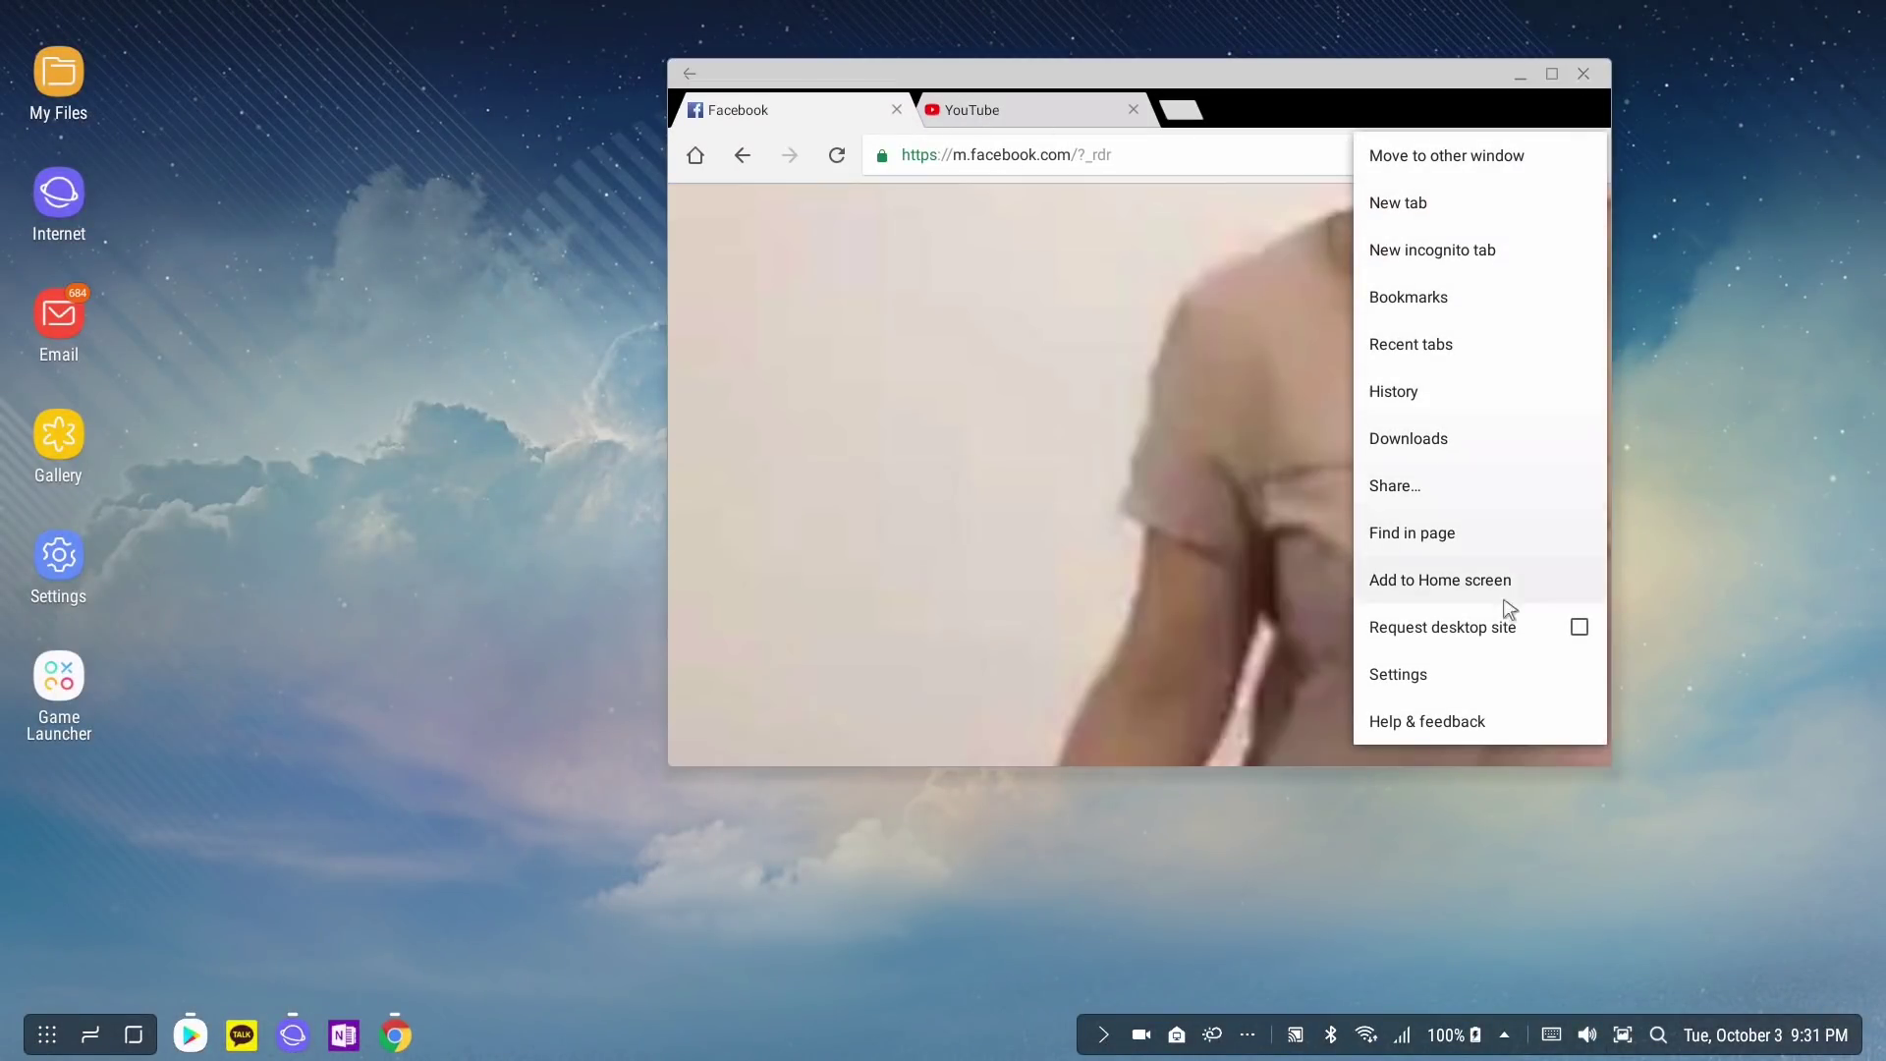
{"action": "left_click", "coordinate": [1494, 628]}
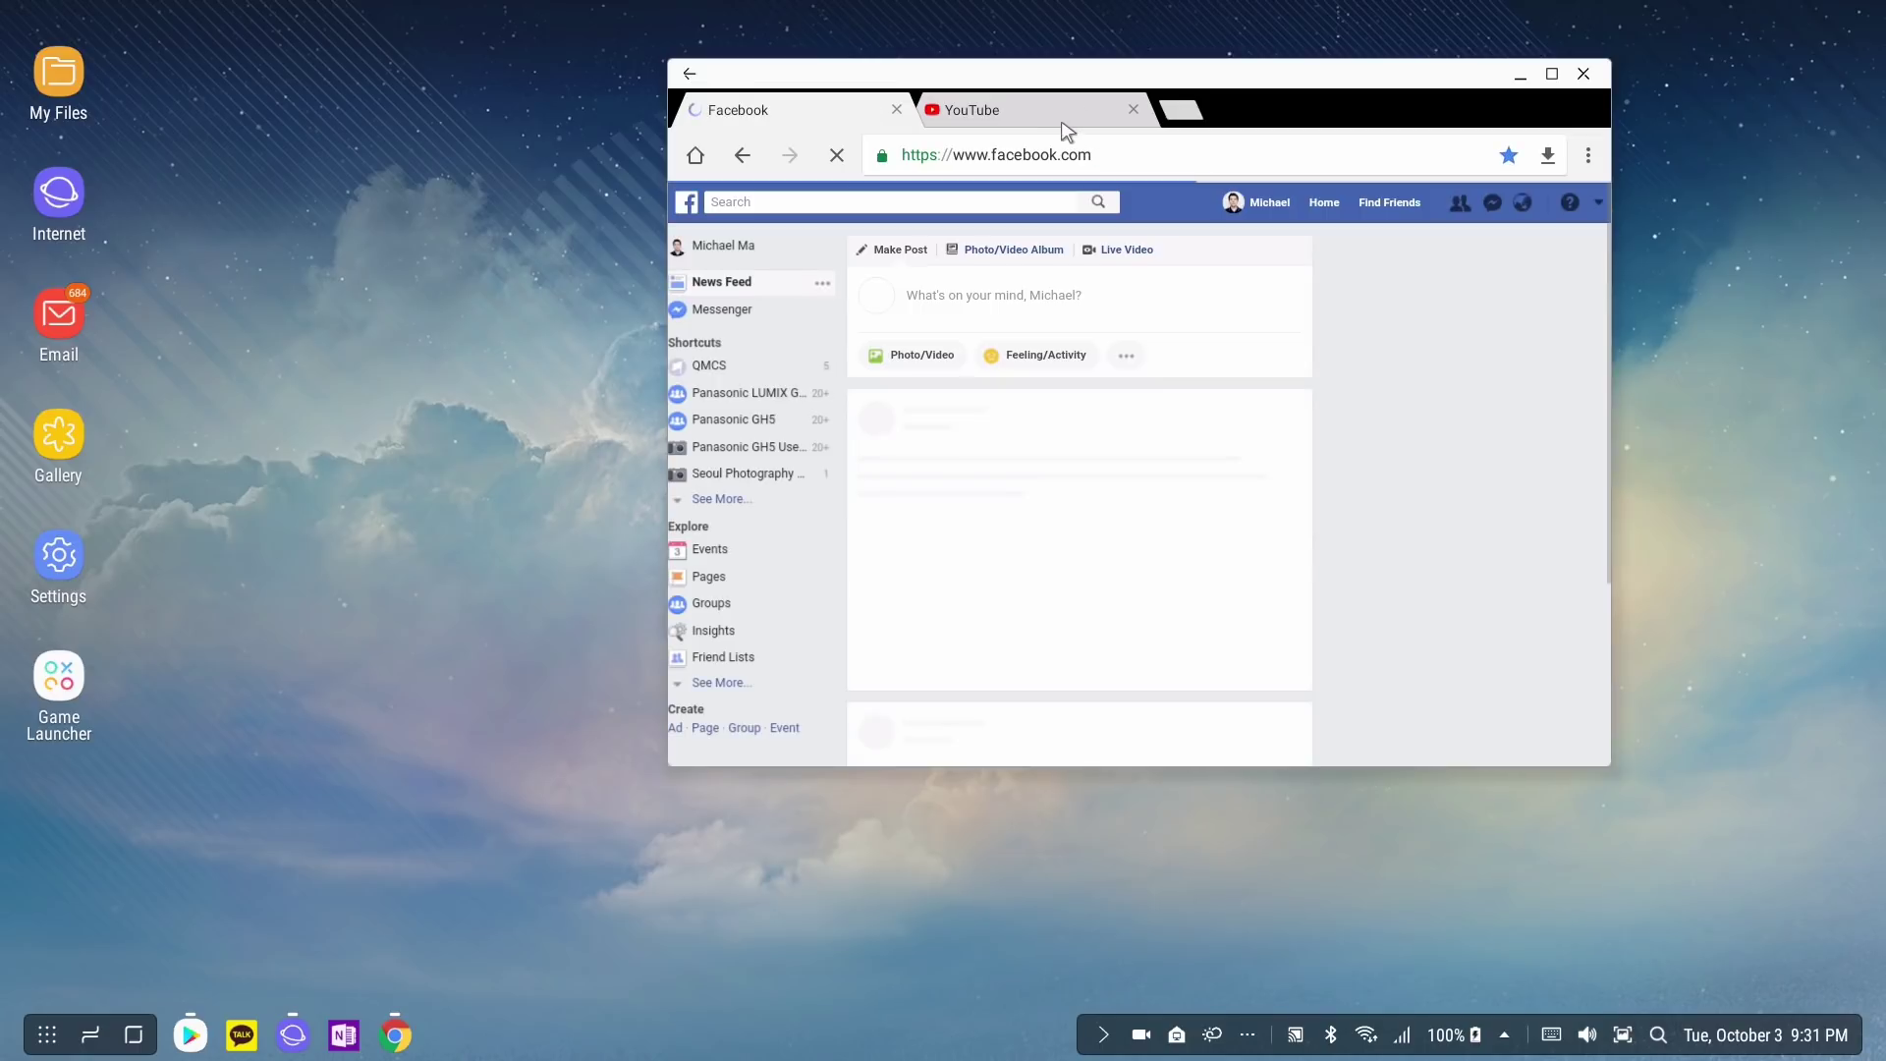
{"action": "scroll", "coordinate": [1262, 290], "scroll_direction": "down", "scroll_amount": 6}
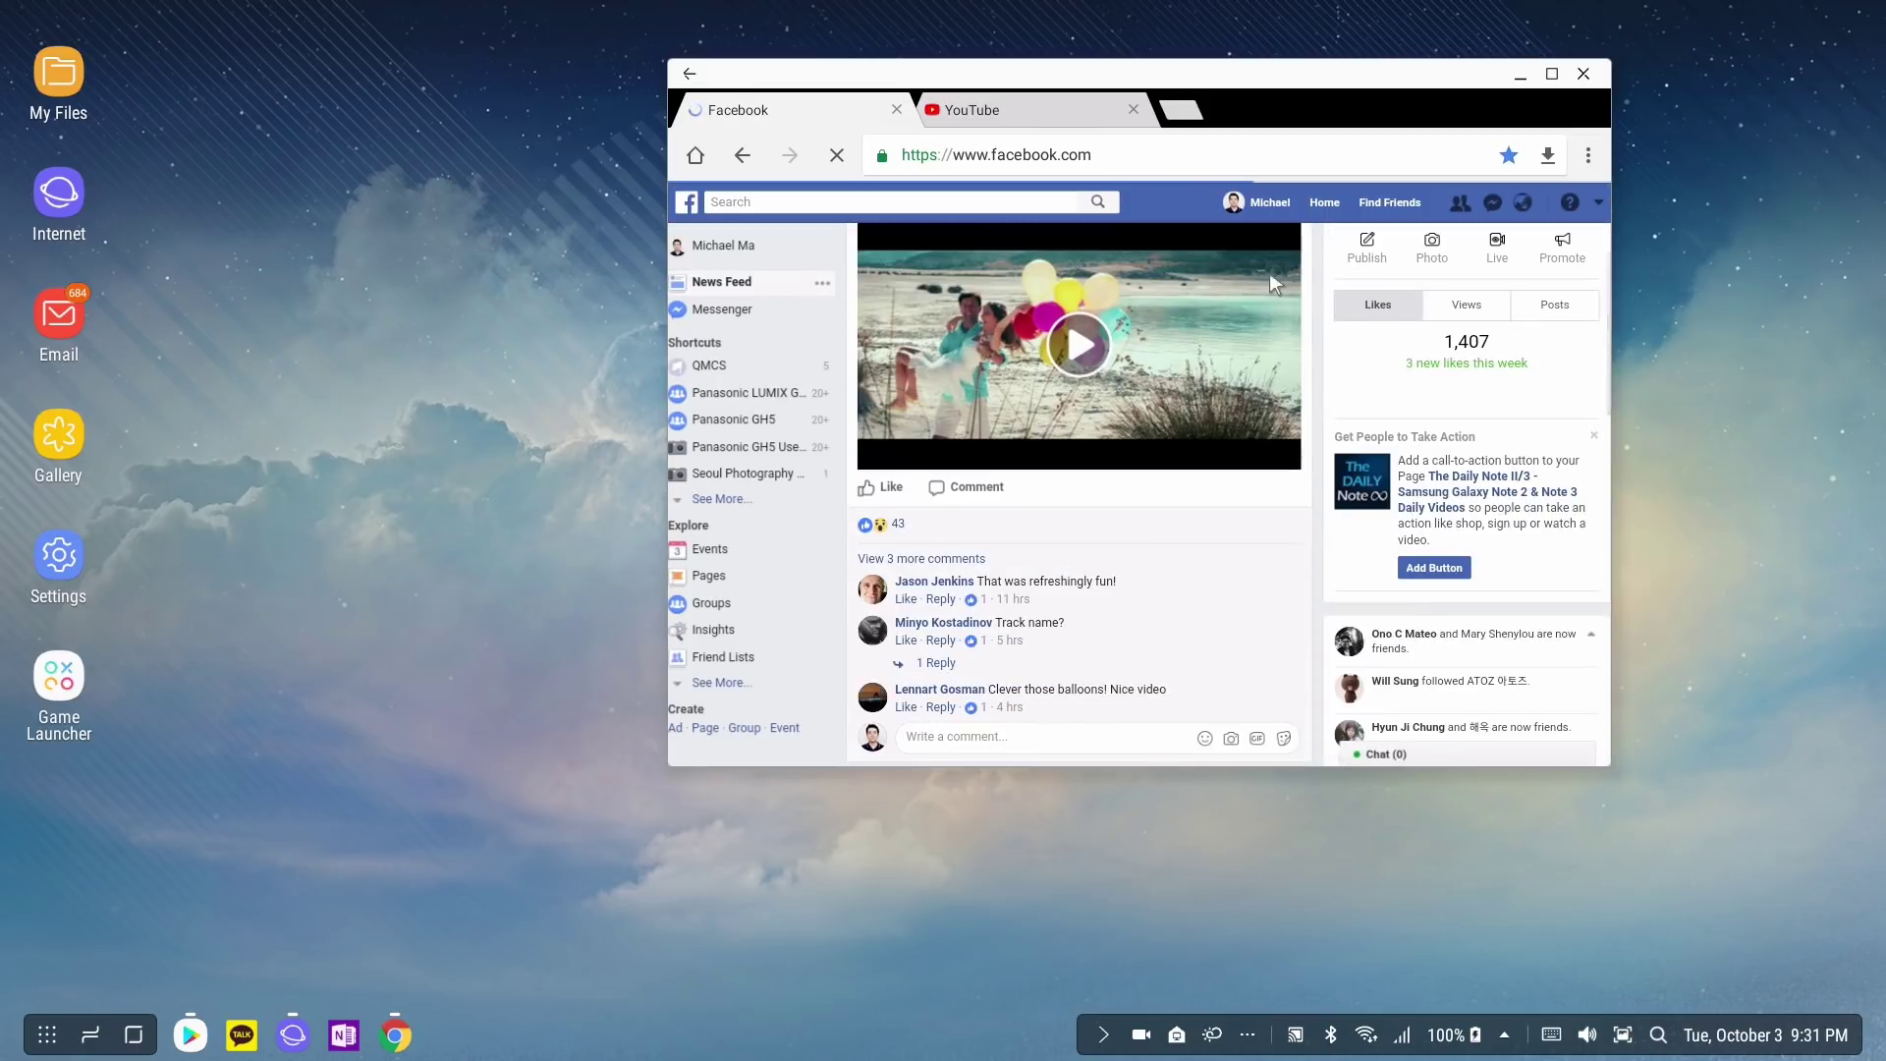
{"action": "scroll", "coordinate": [1249, 285], "scroll_direction": "up", "scroll_amount": 3}
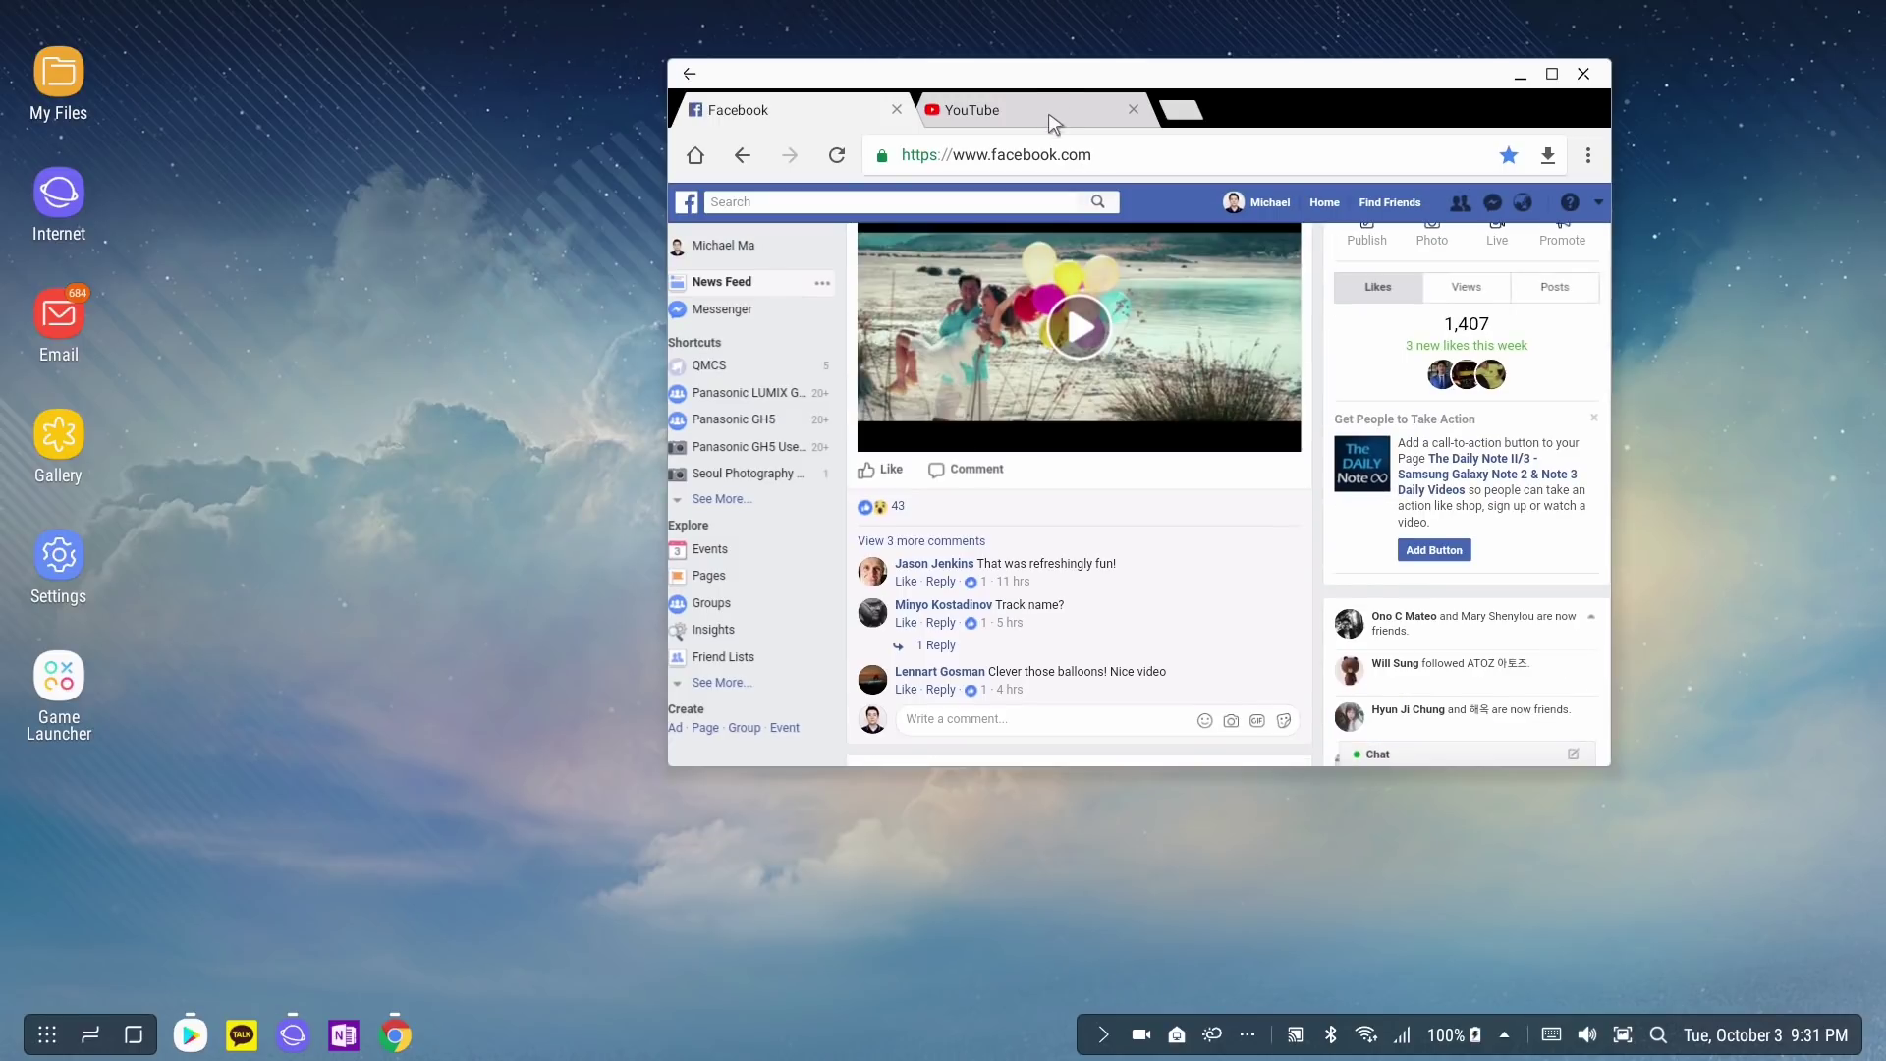
Request the desktop site on the YouTube tab, then return to the Facebook tab.
{"action": "left_click", "coordinate": [1047, 110]}
{"action": "left_click", "coordinate": [1588, 155]}
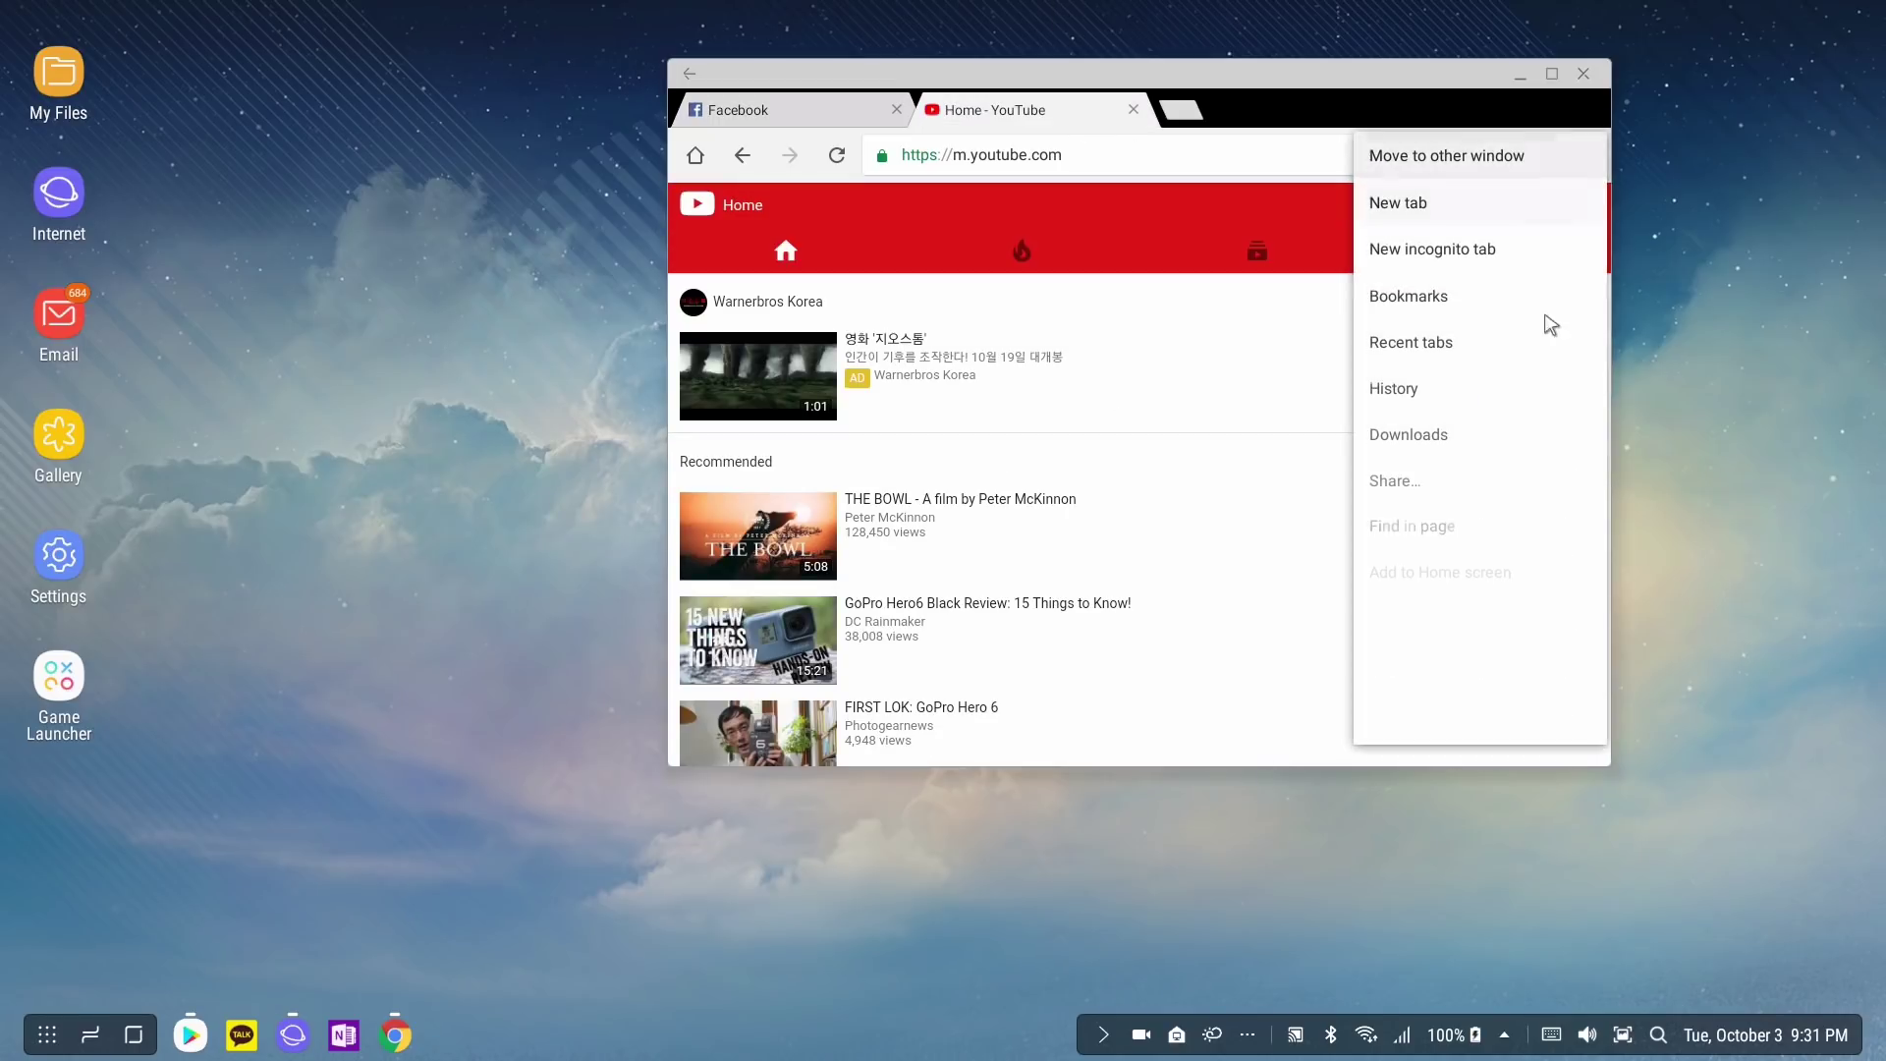
{"action": "left_click", "coordinate": [1520, 645]}
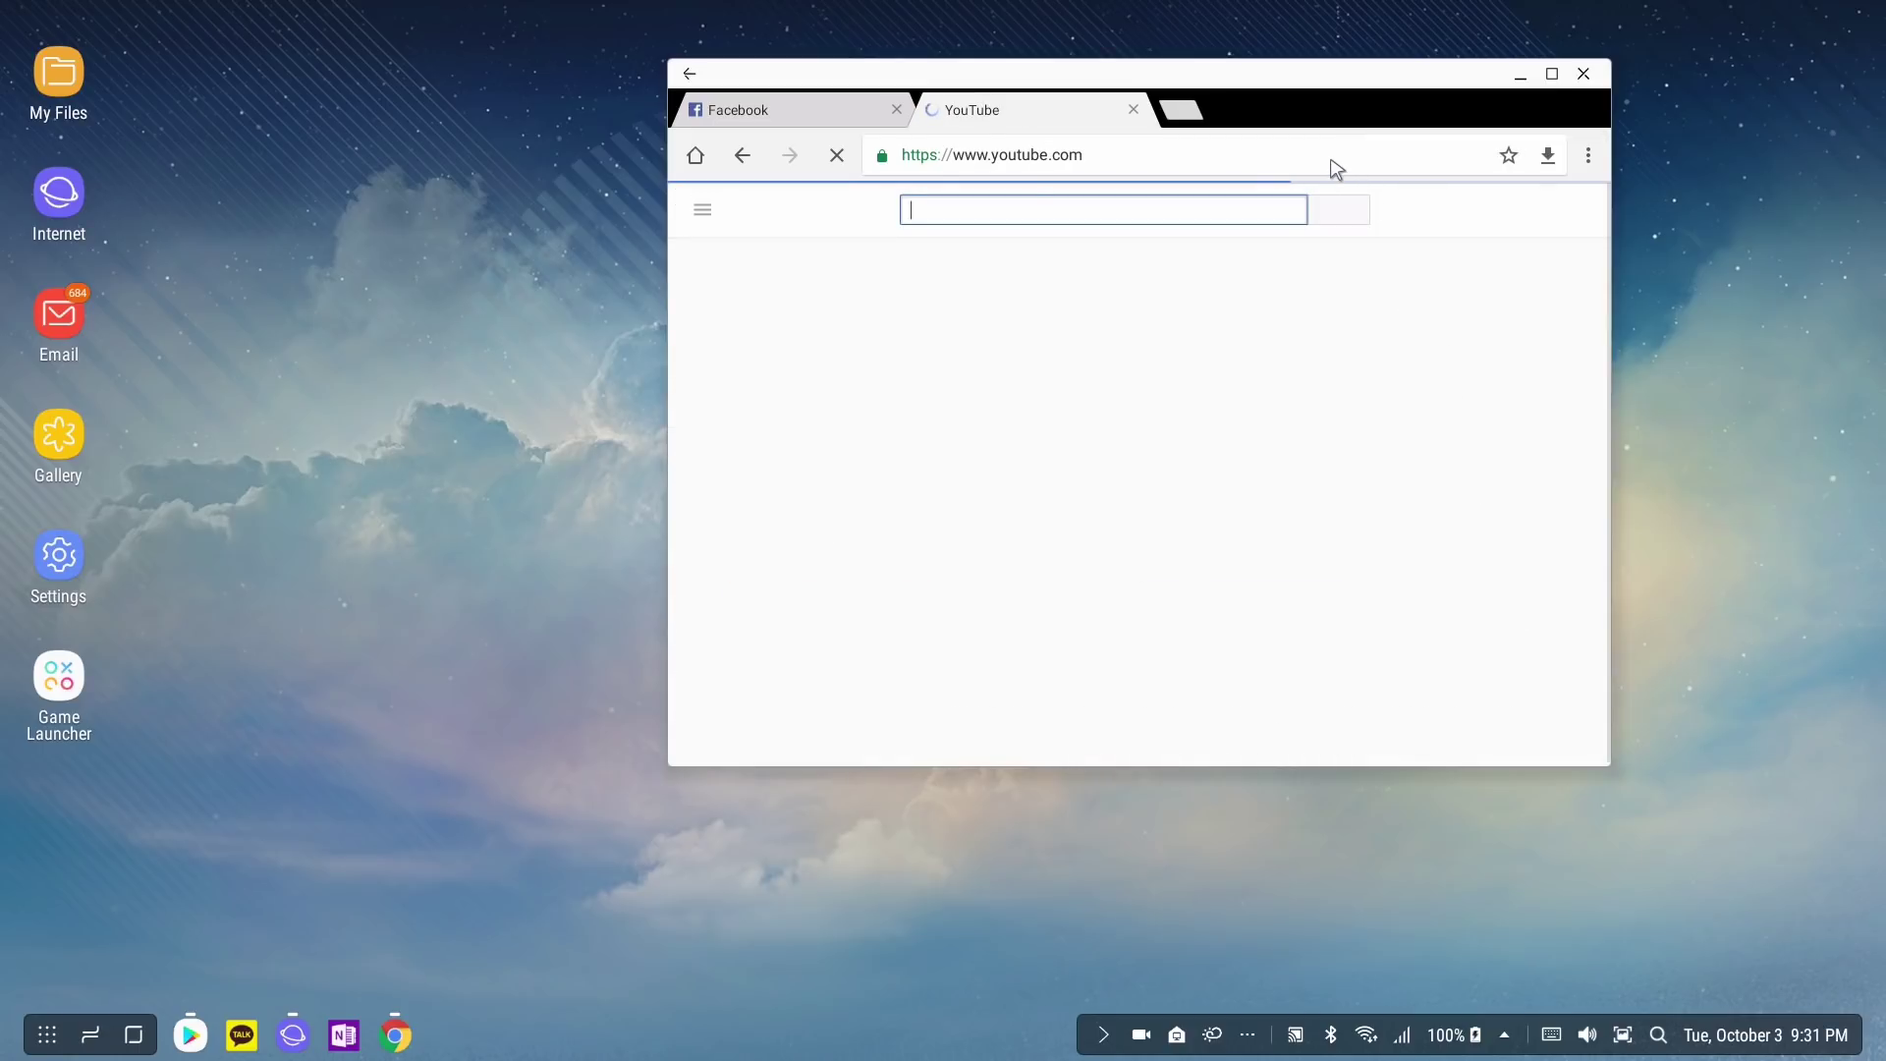
{"action": "left_click", "coordinate": [783, 120]}
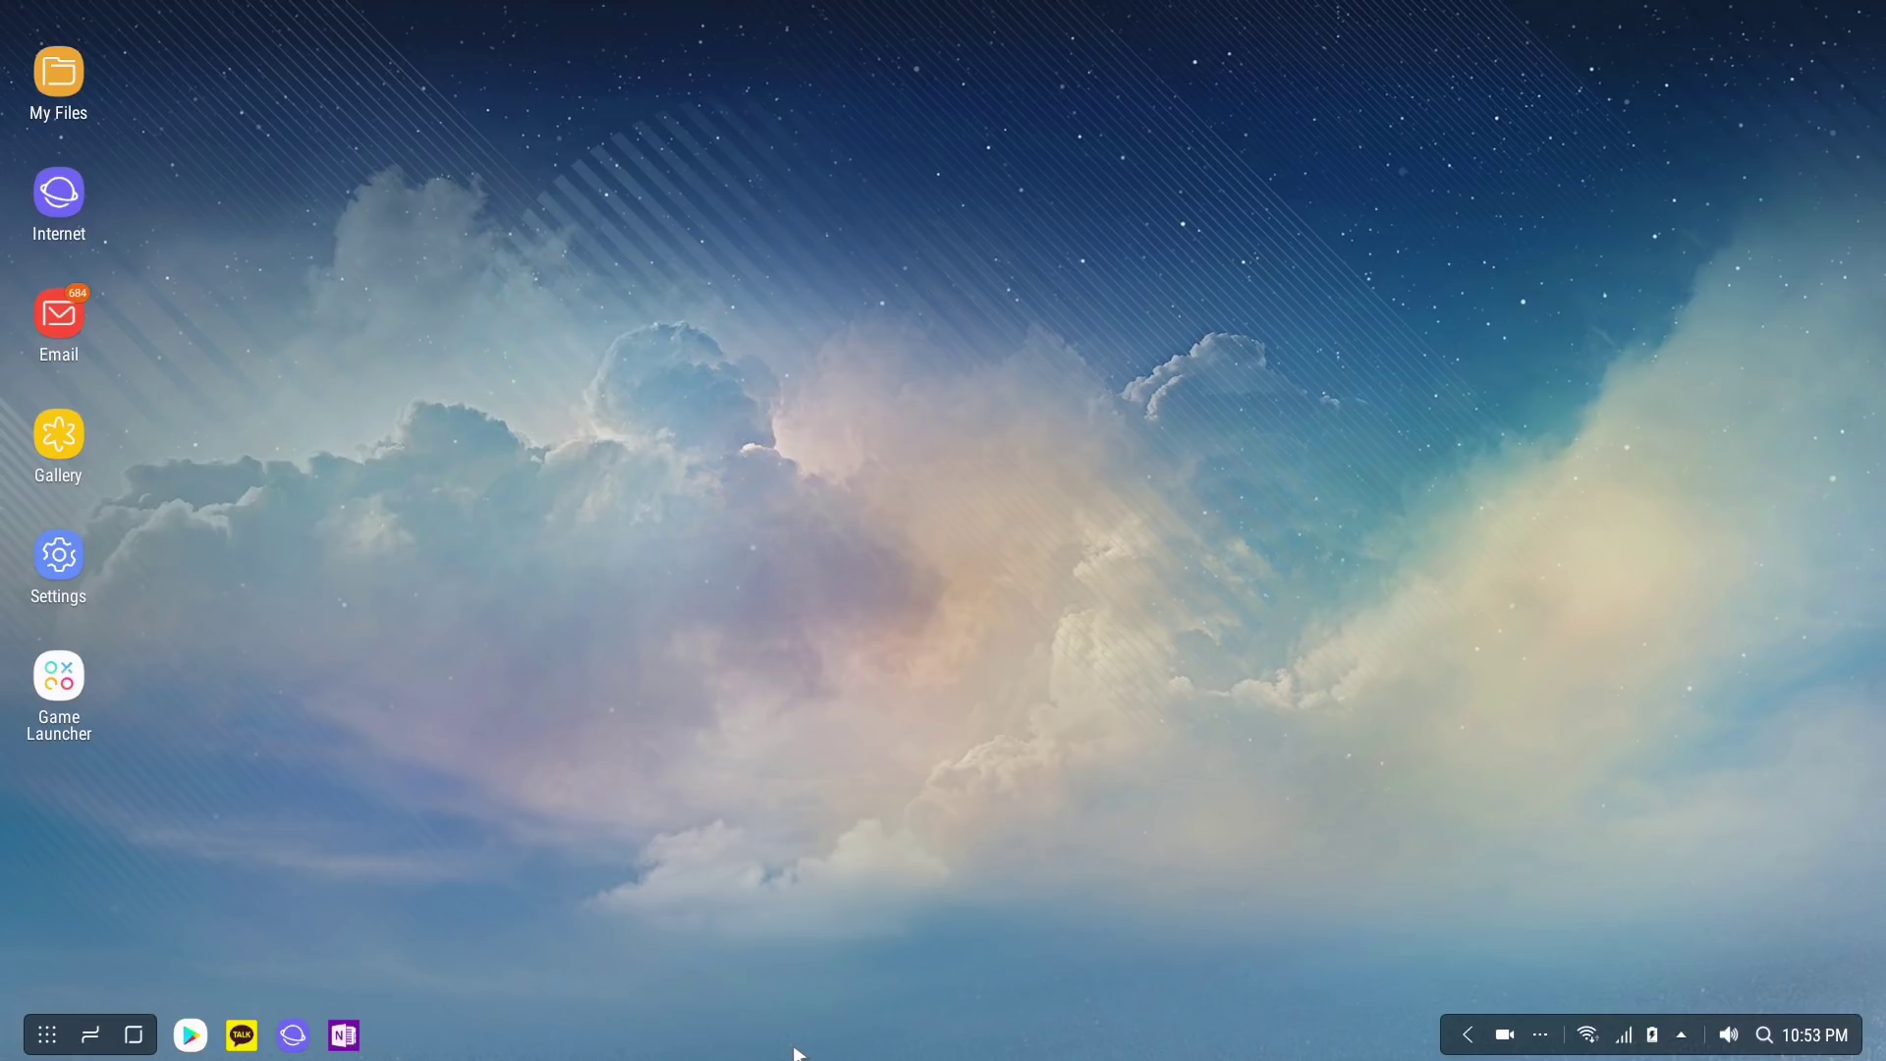
{"action": "left_click", "coordinate": [46, 1035]}
Browse the app drawer and launch Google Play Store in a desktop window.
{"action": "scroll", "coordinate": [247, 923], "scroll_direction": "down", "scroll_amount": 1}
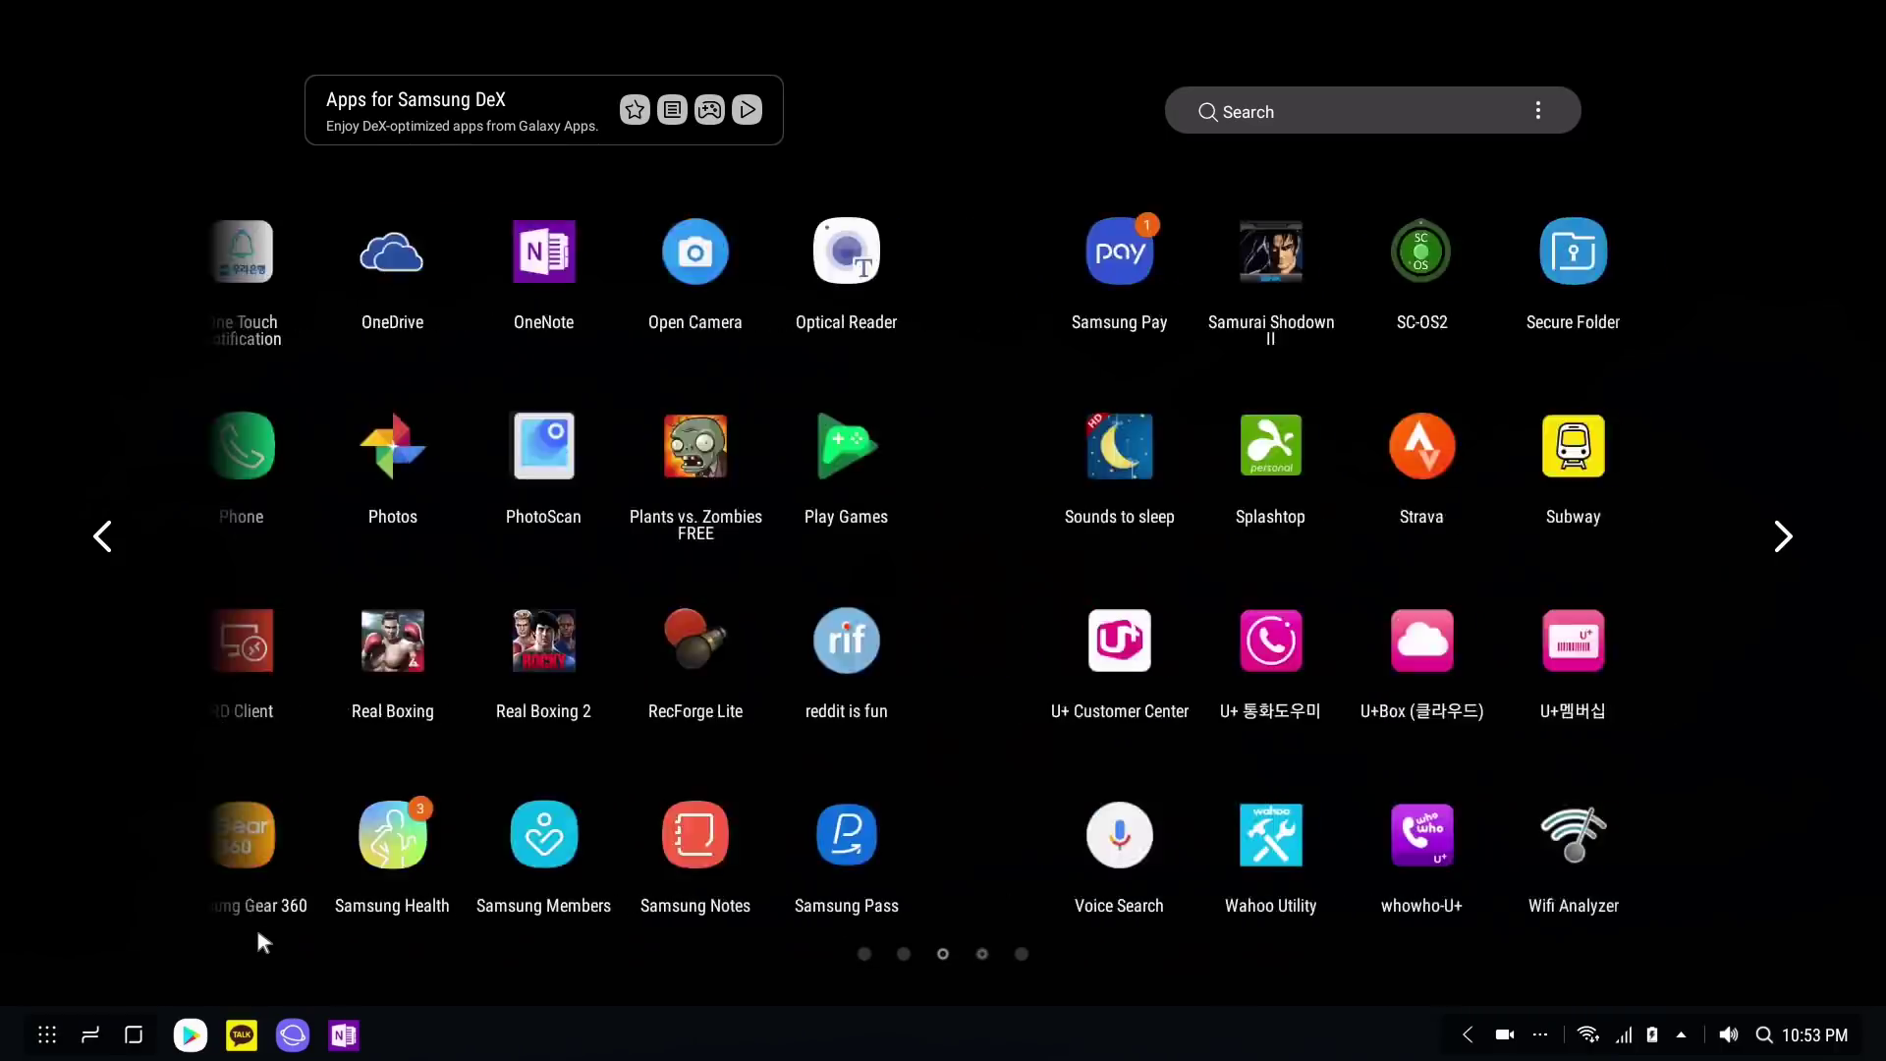
{"action": "scroll", "coordinate": [255, 923], "scroll_direction": "up", "scroll_amount": 1}
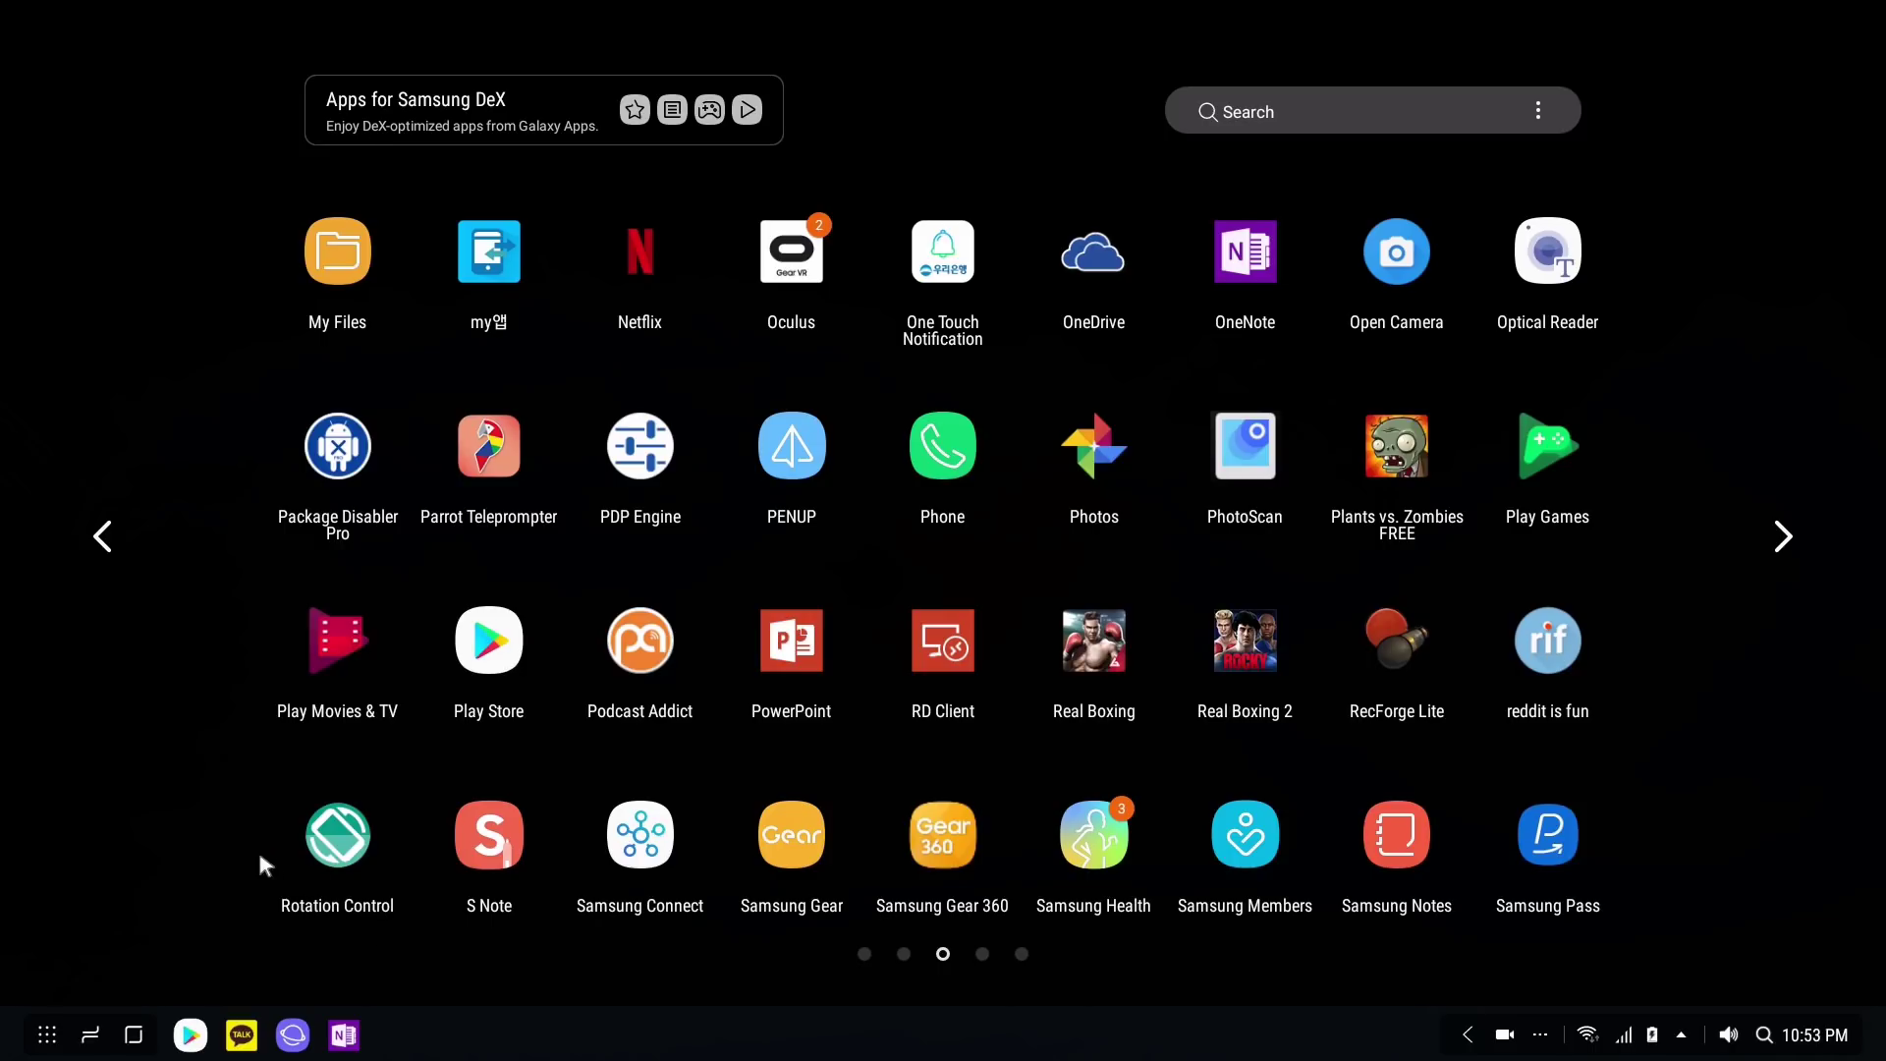
{"action": "left_click", "coordinate": [191, 1033]}
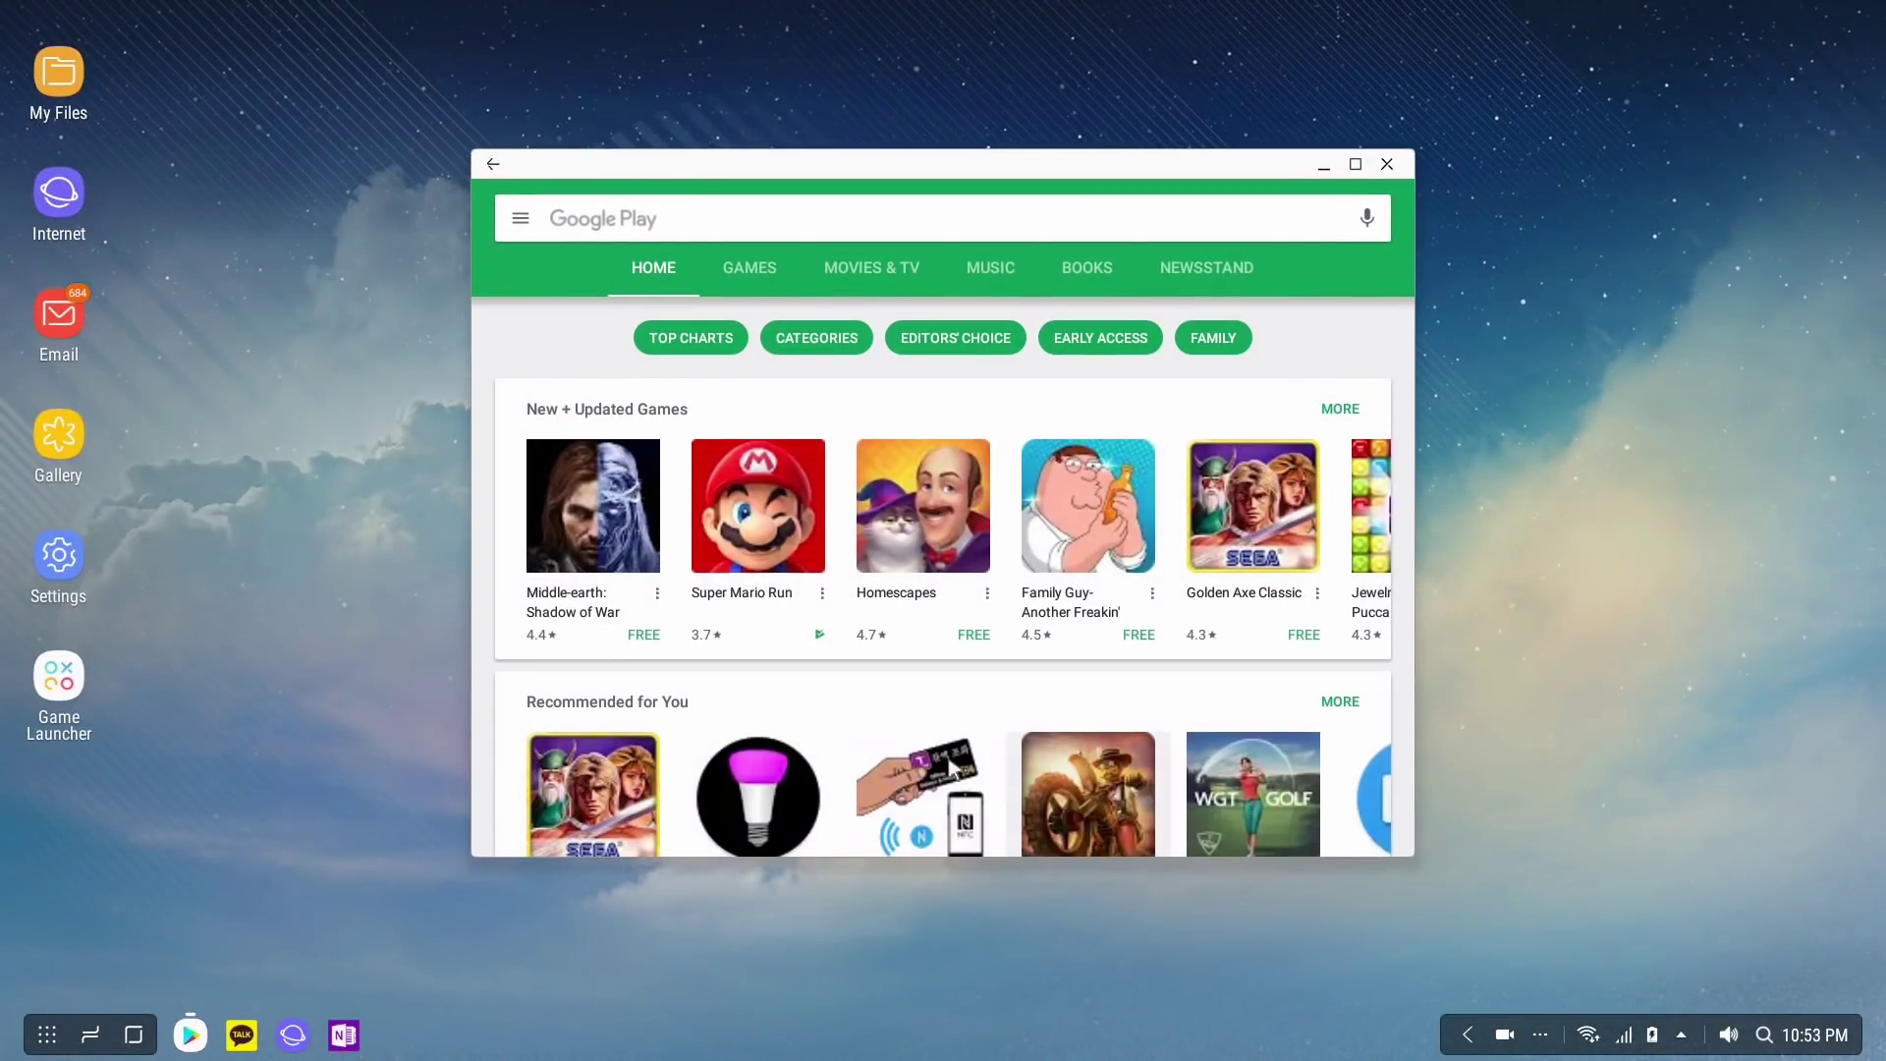
{"action": "left_click", "coordinate": [180, 709]}
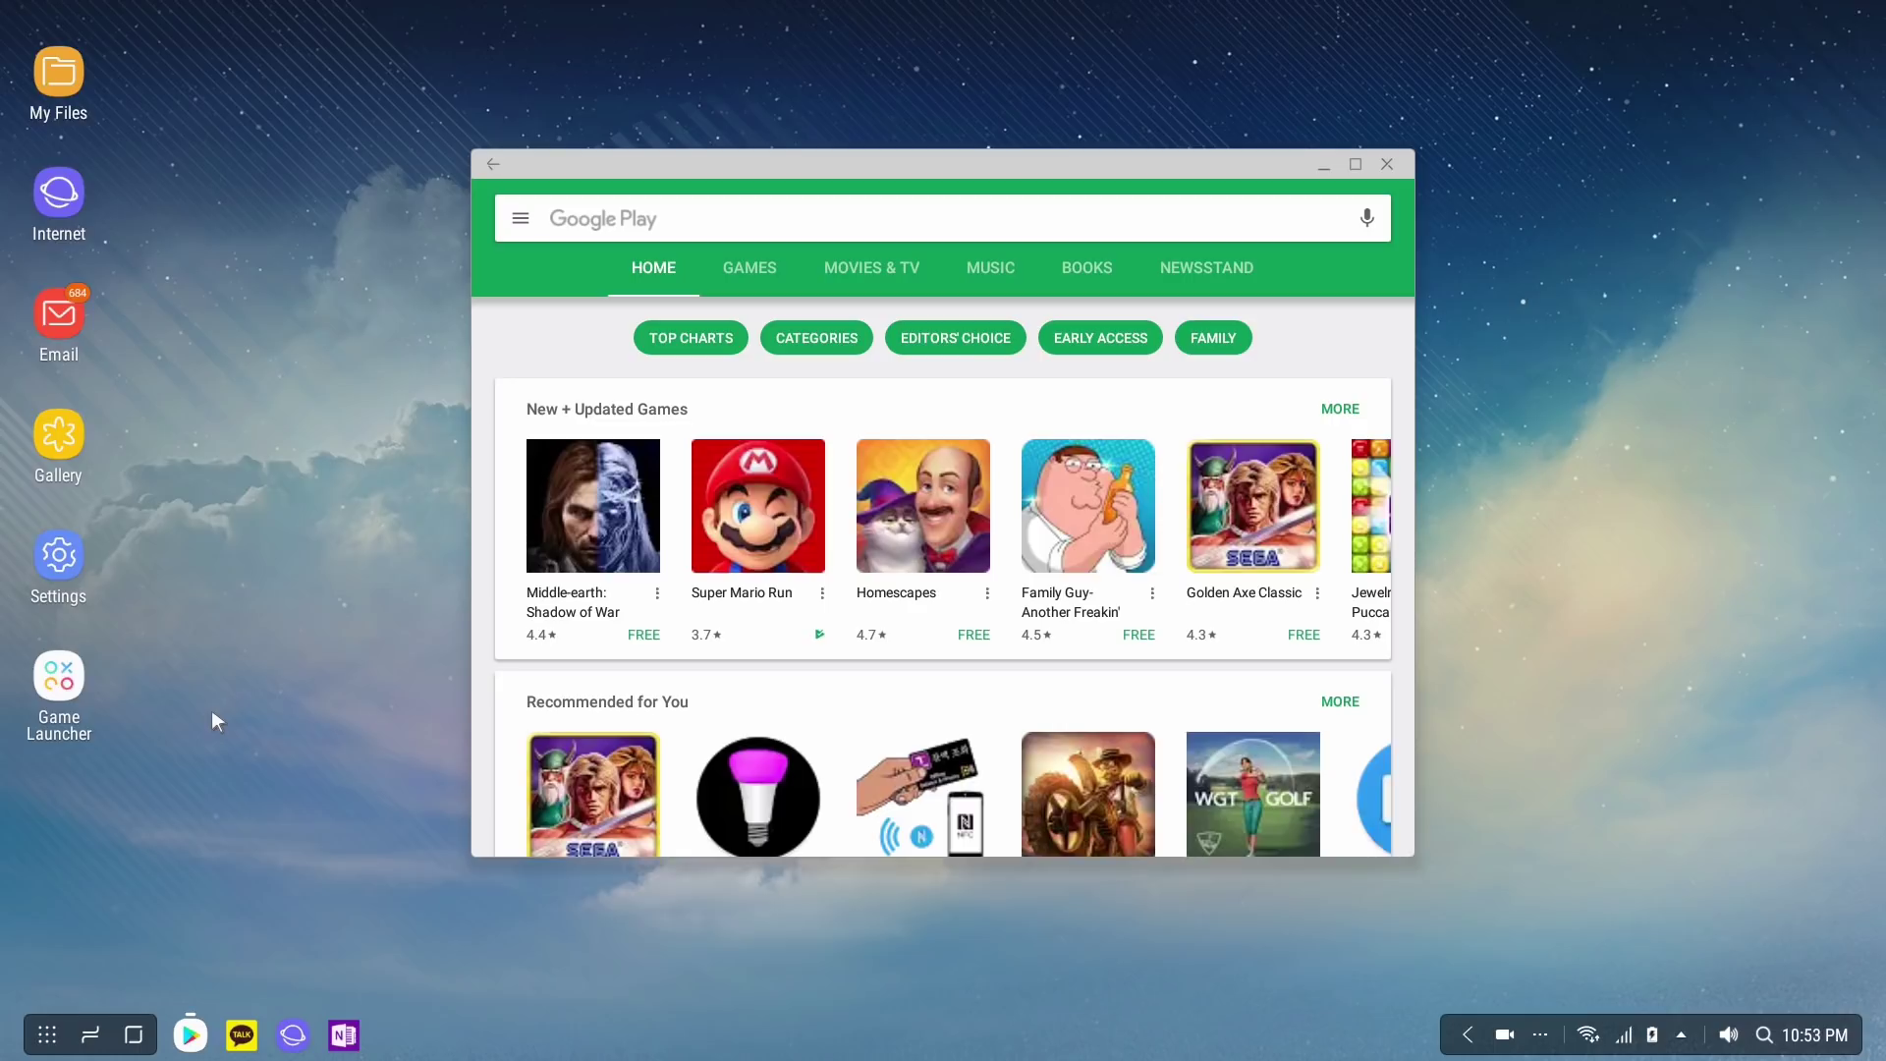
{"action": "left_click", "coordinate": [47, 1033]}
Launch Netflix, try playing a video, and dismiss the playback error.
{"action": "left_click", "coordinate": [672, 233]}
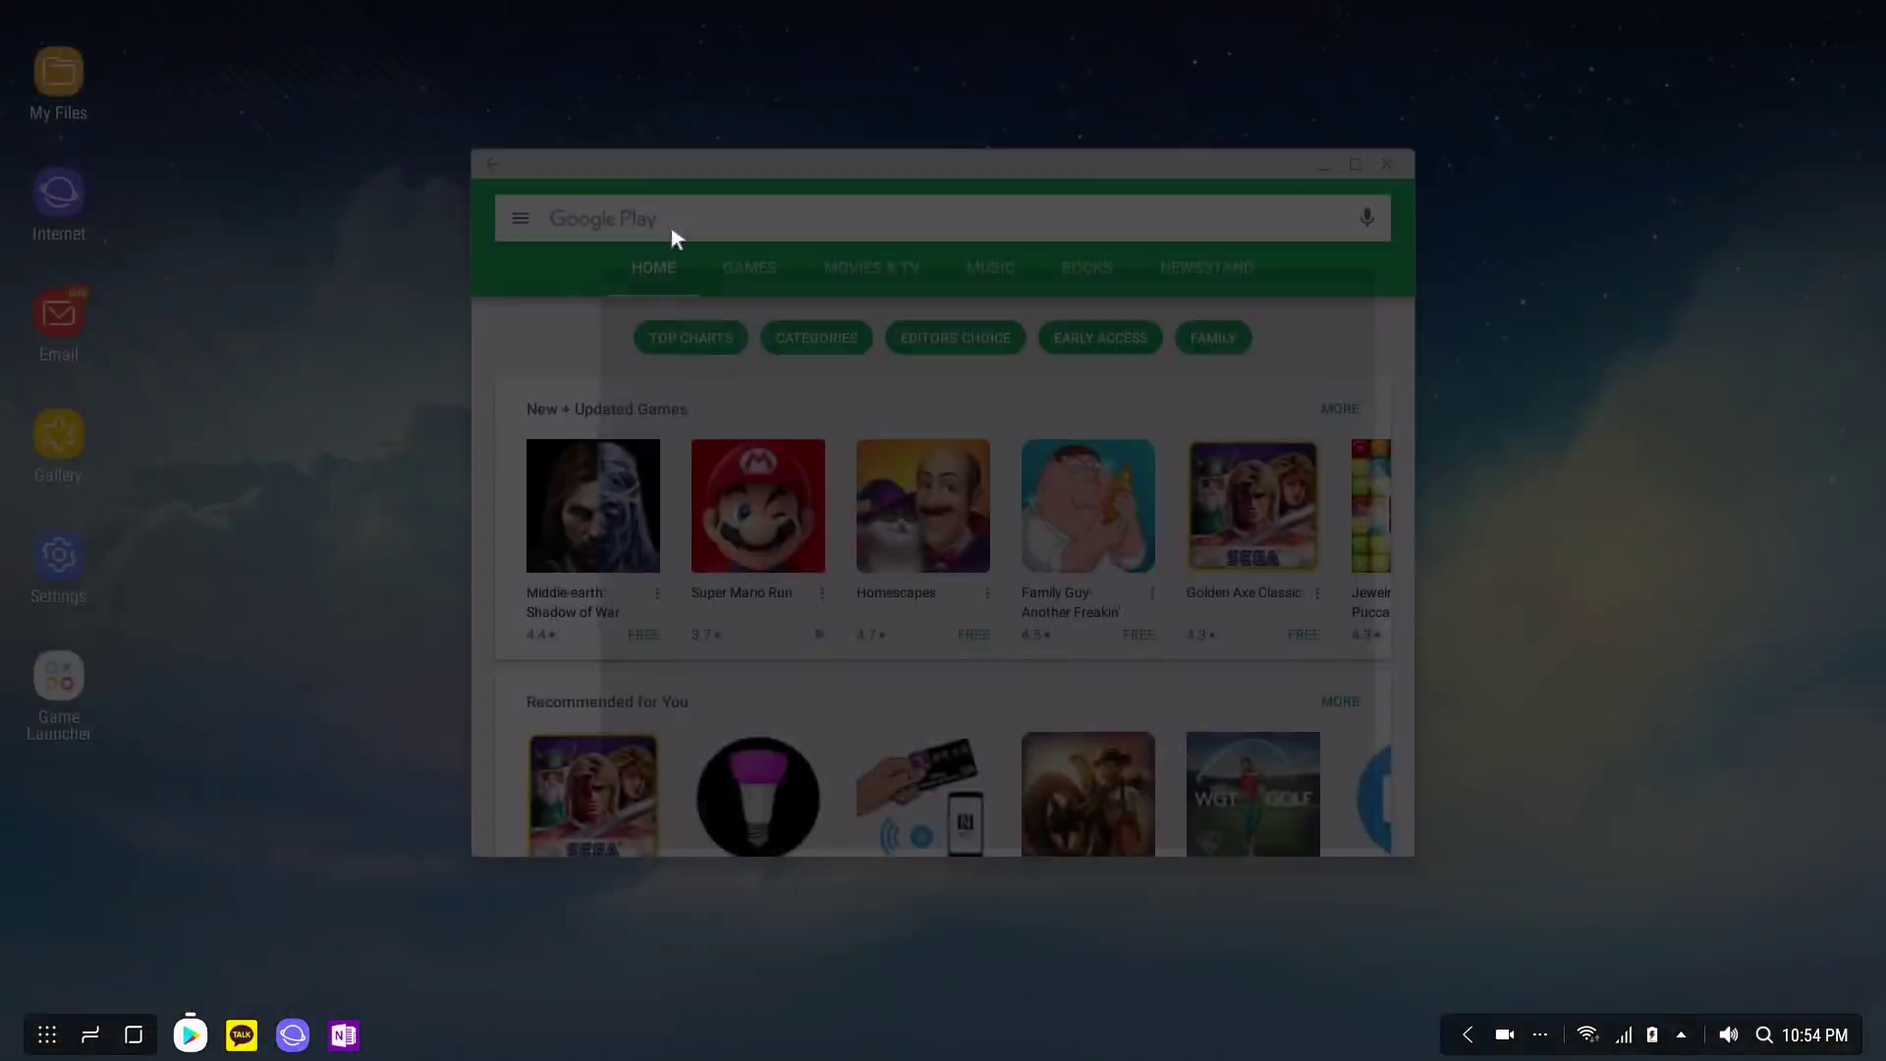
{"action": "left_click", "coordinate": [638, 616]}
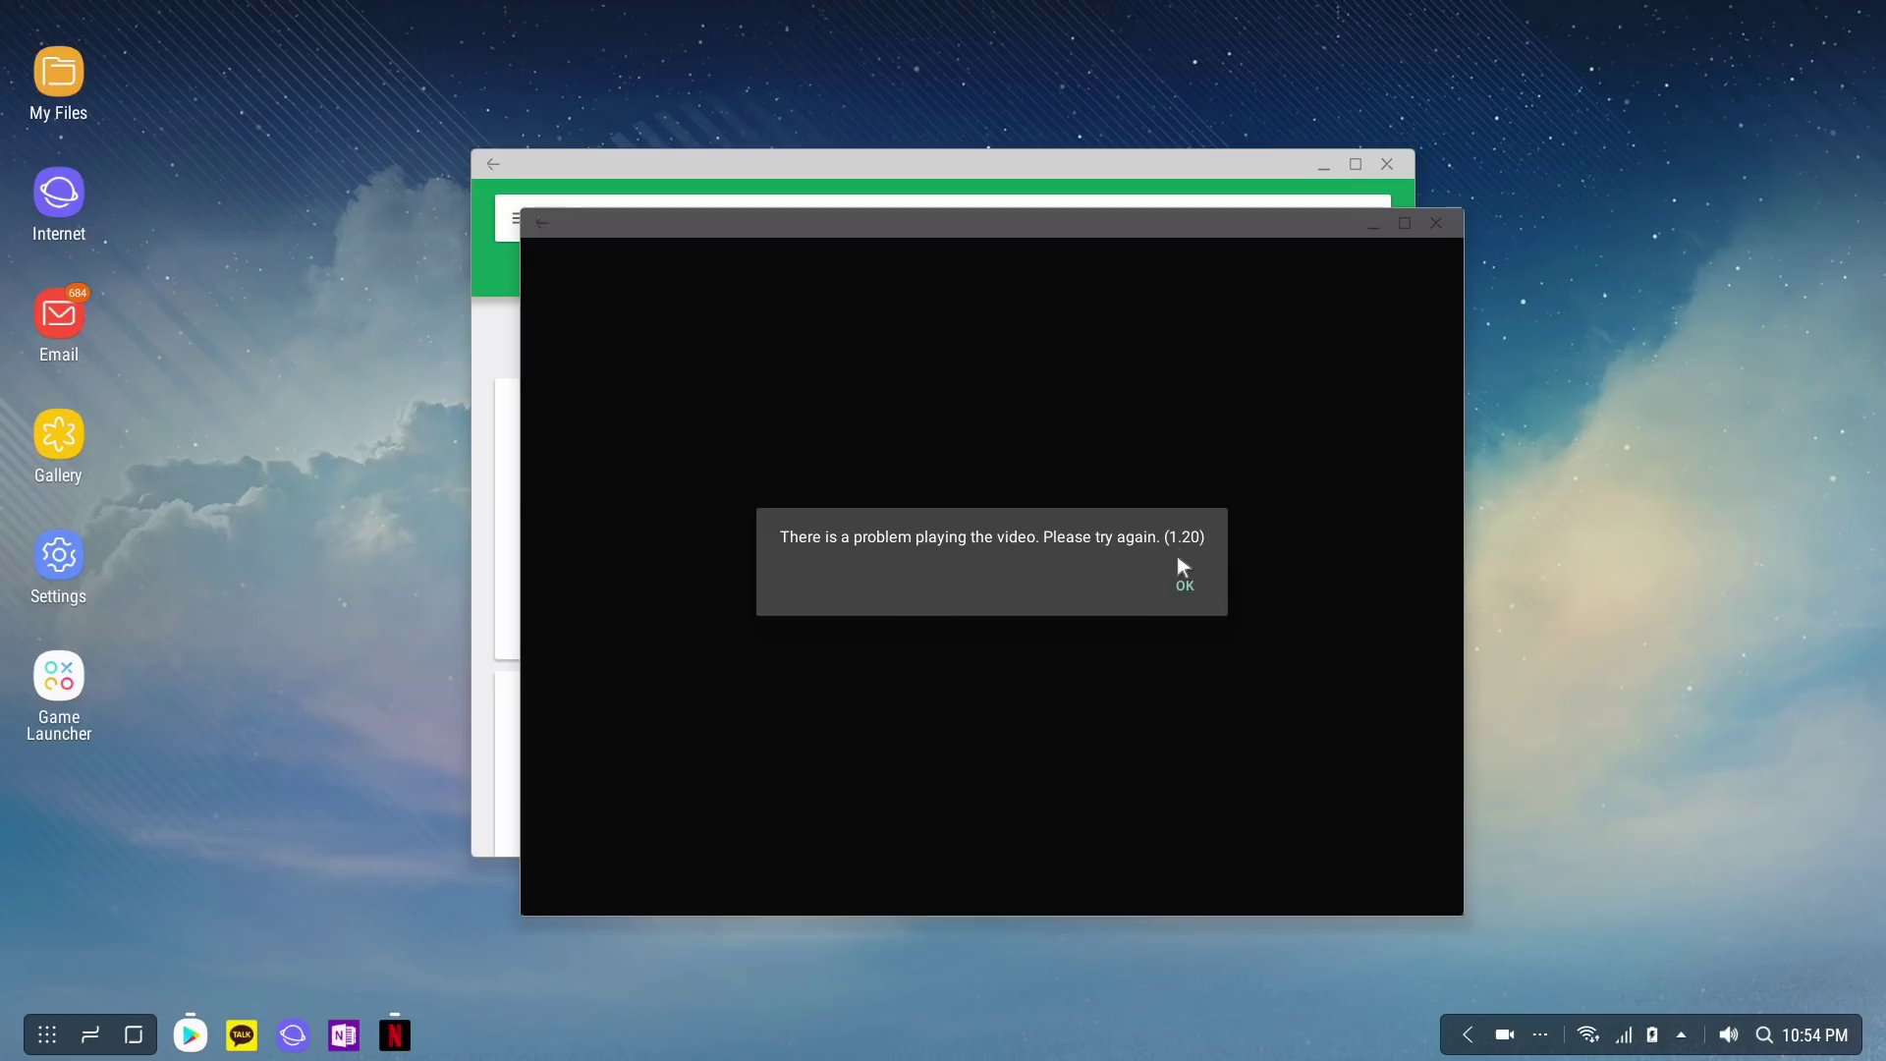
{"action": "left_click", "coordinate": [1179, 584]}
Search the Play Store for netflix and uninstall the Netflix app.
{"action": "left_click", "coordinate": [796, 226]}
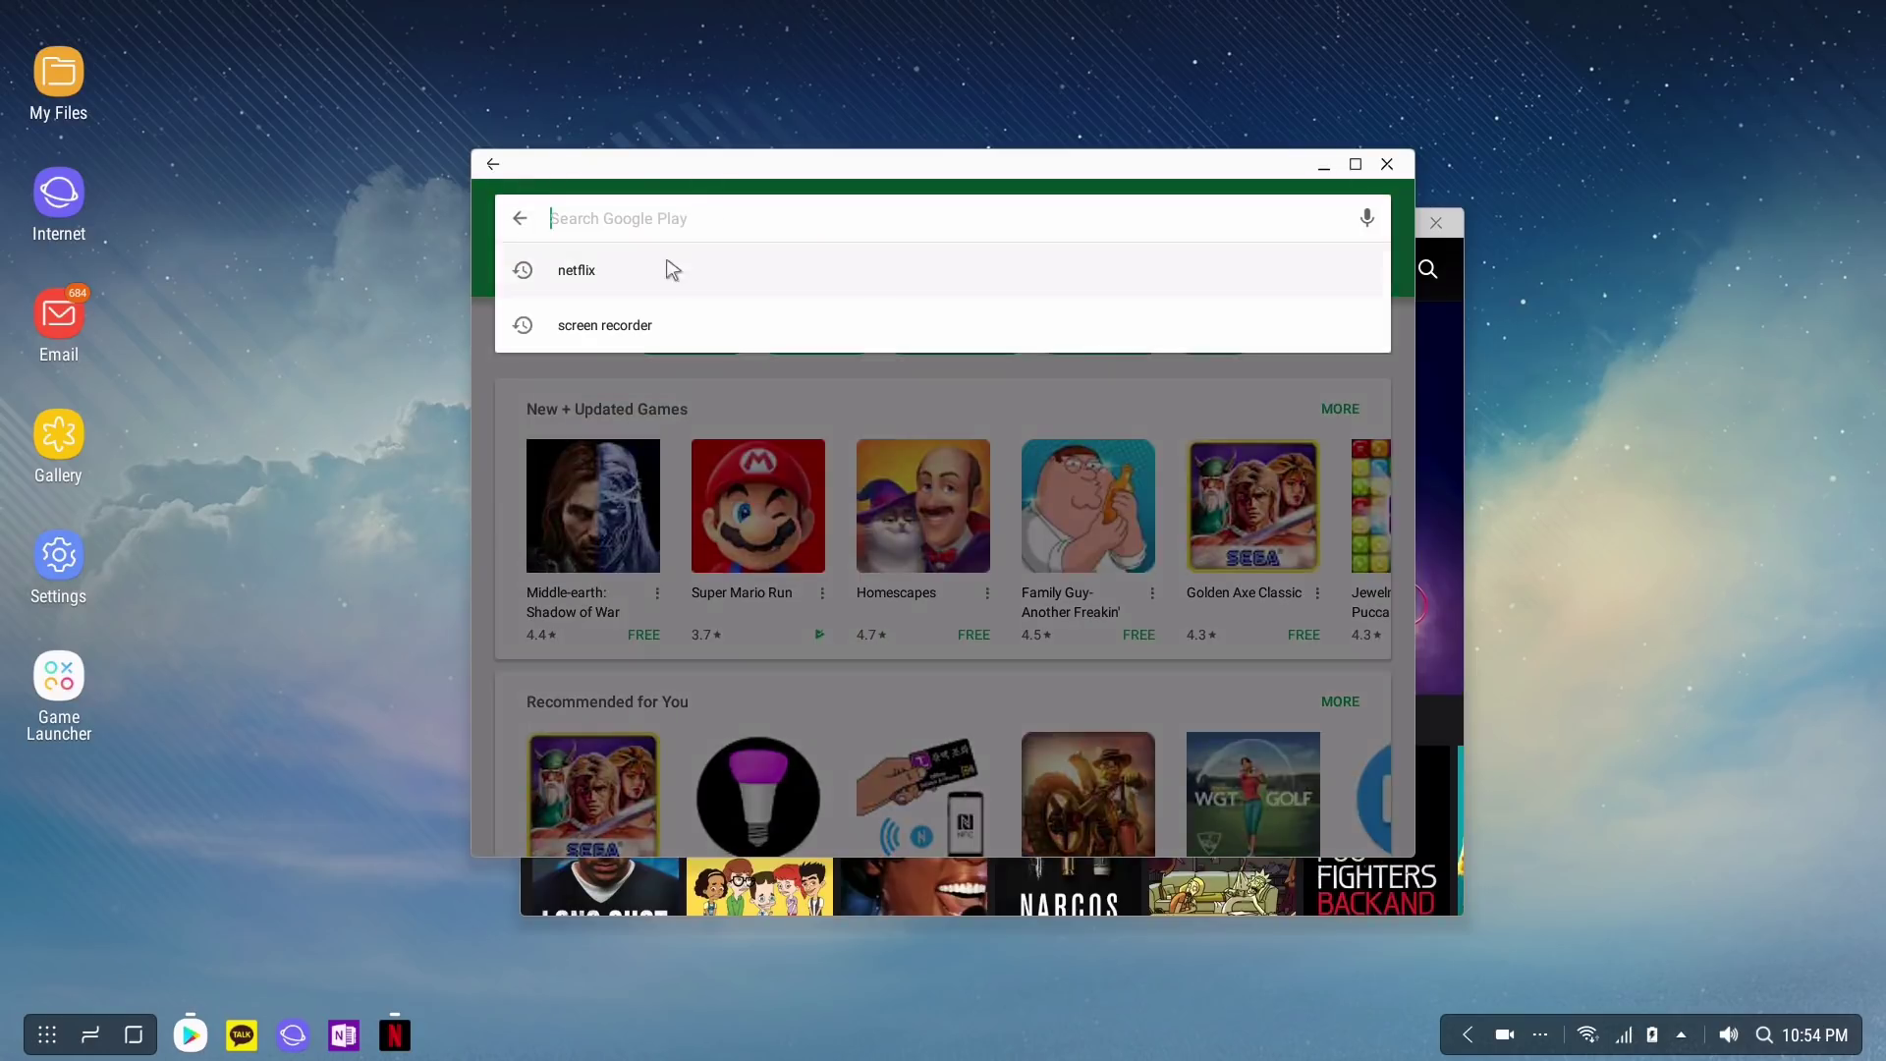
{"action": "left_click", "coordinate": [665, 265]}
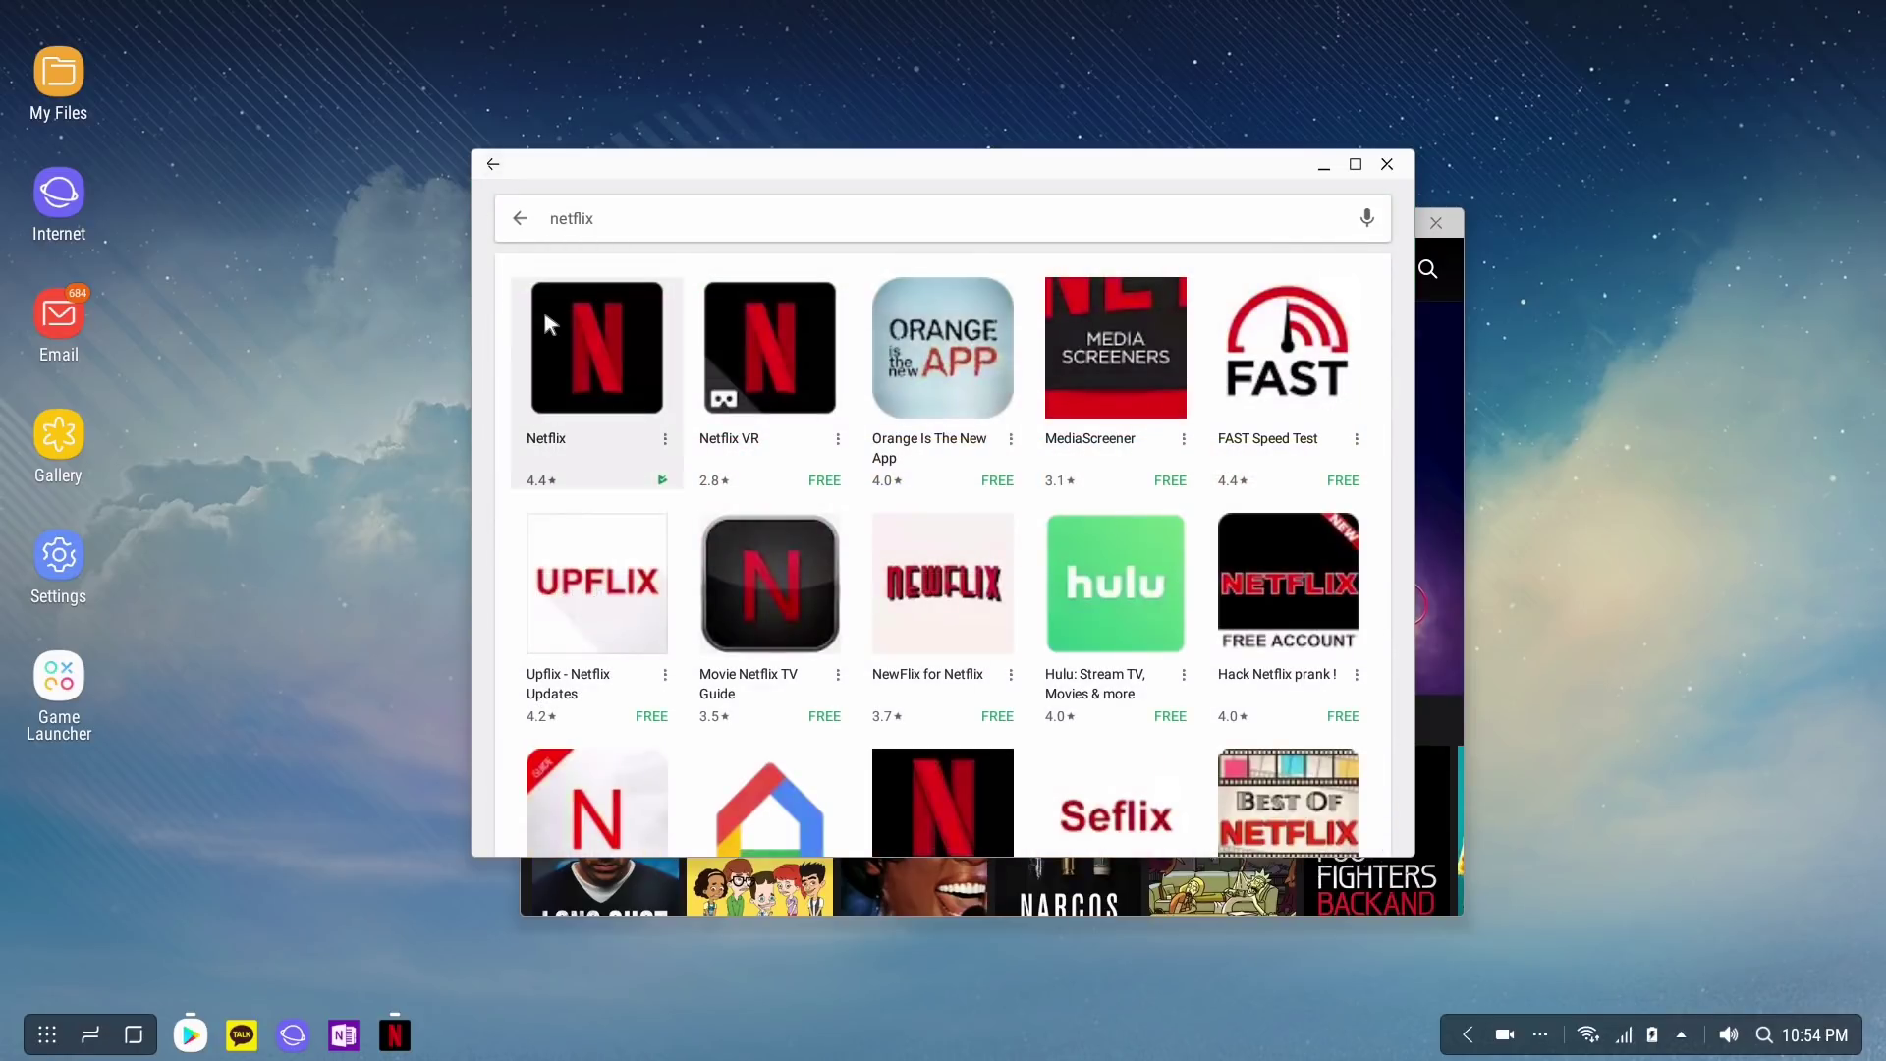
{"action": "left_click", "coordinate": [674, 422]}
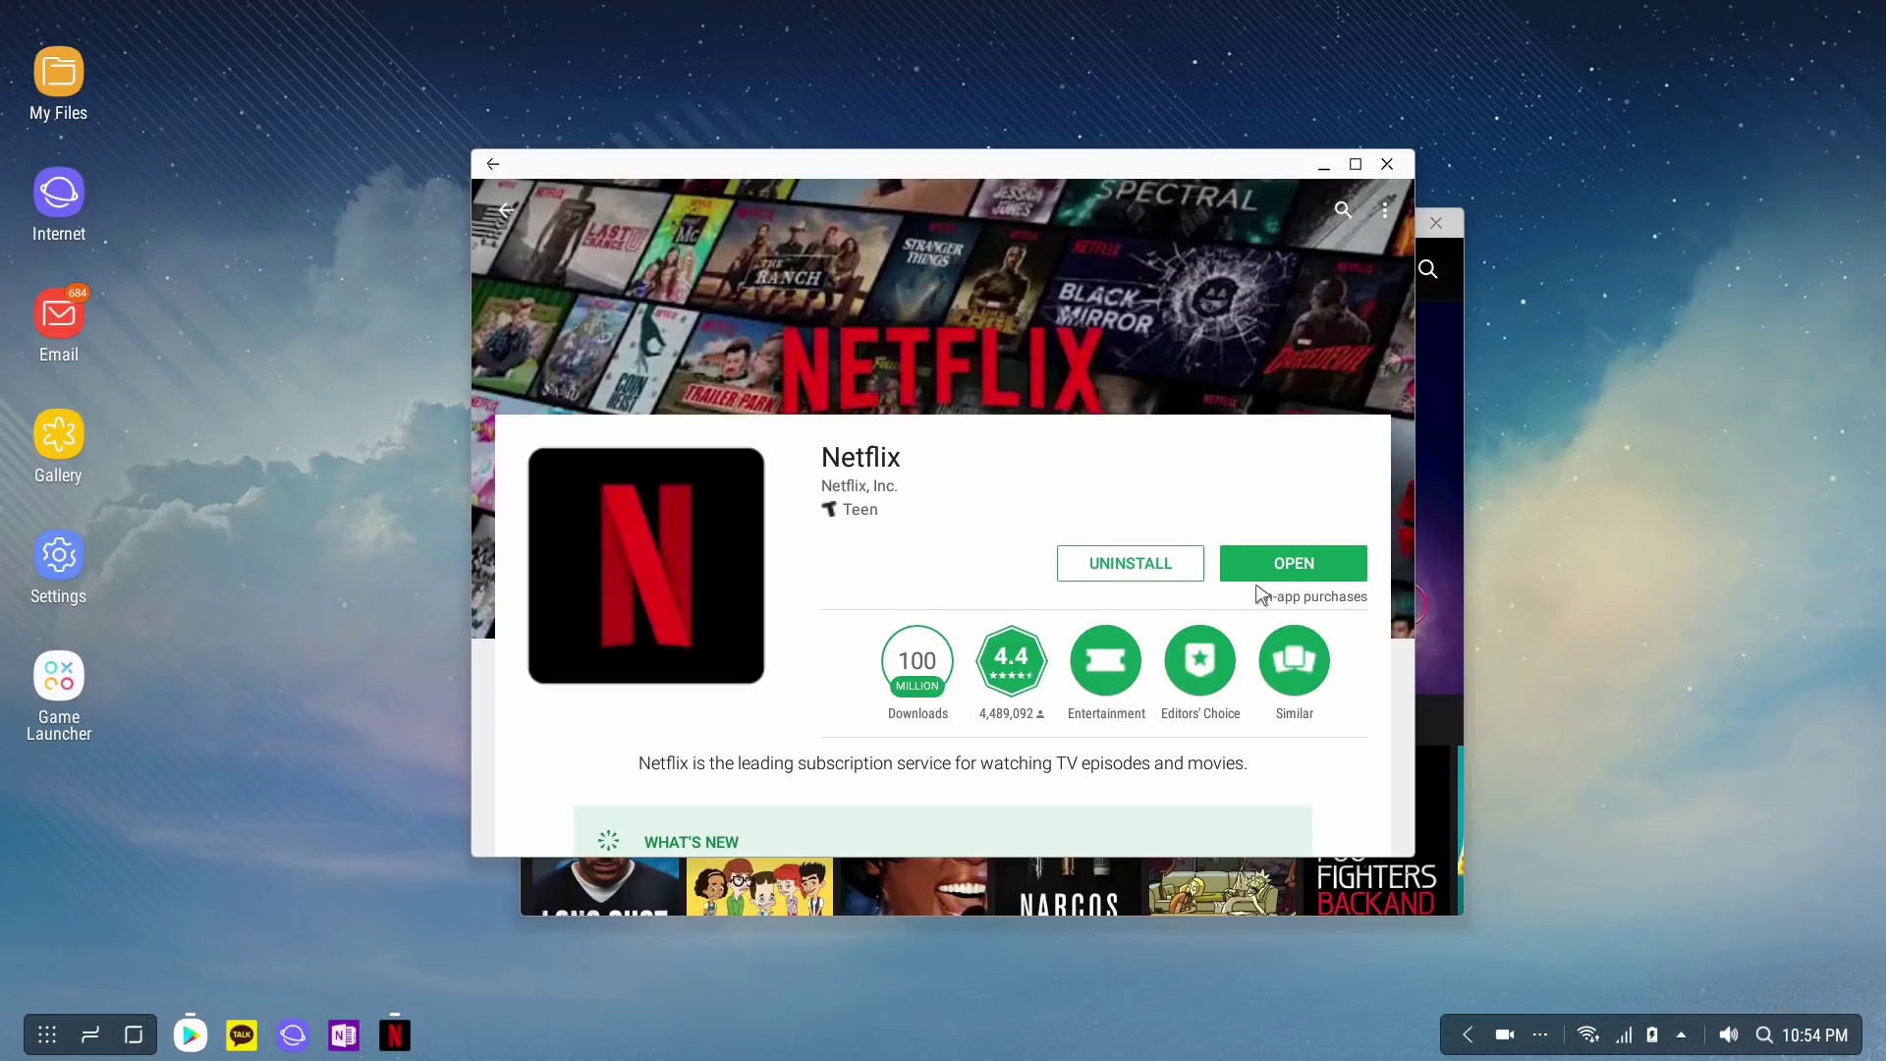
{"action": "left_click", "coordinate": [1134, 564]}
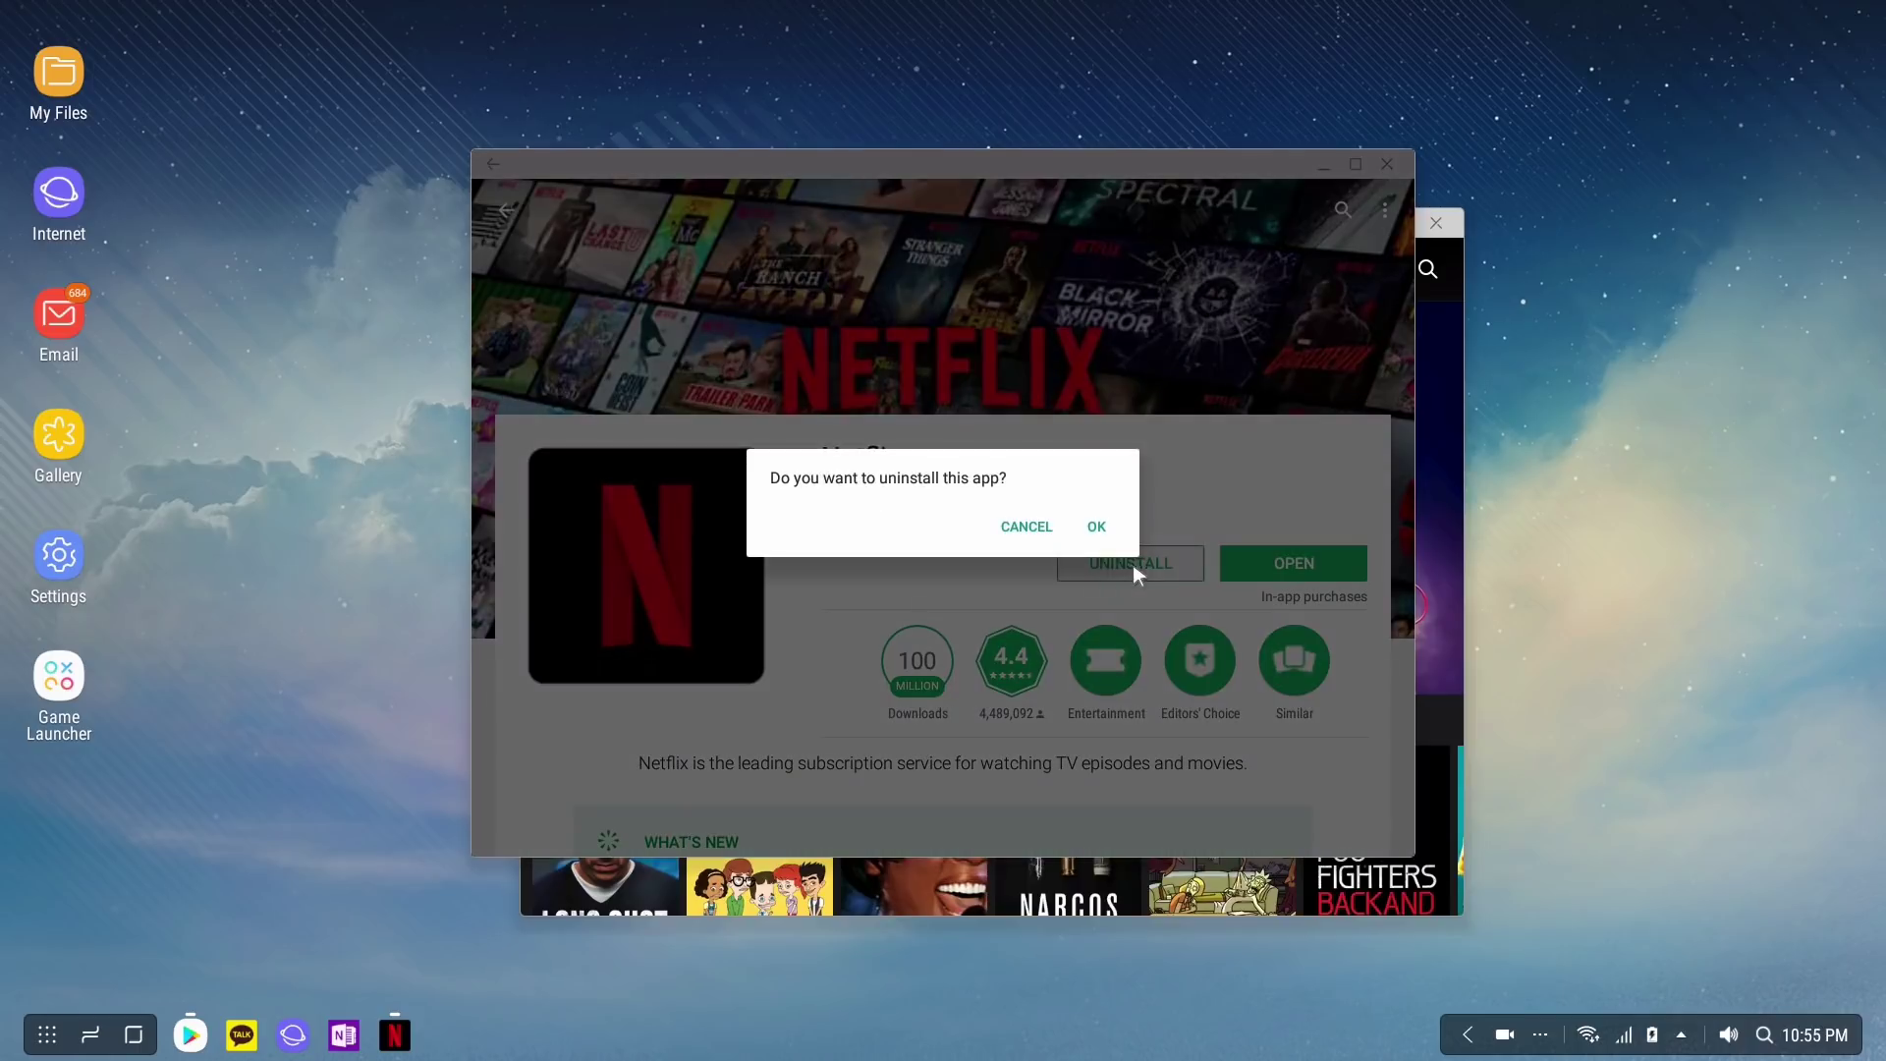
{"action": "left_click", "coordinate": [1095, 527]}
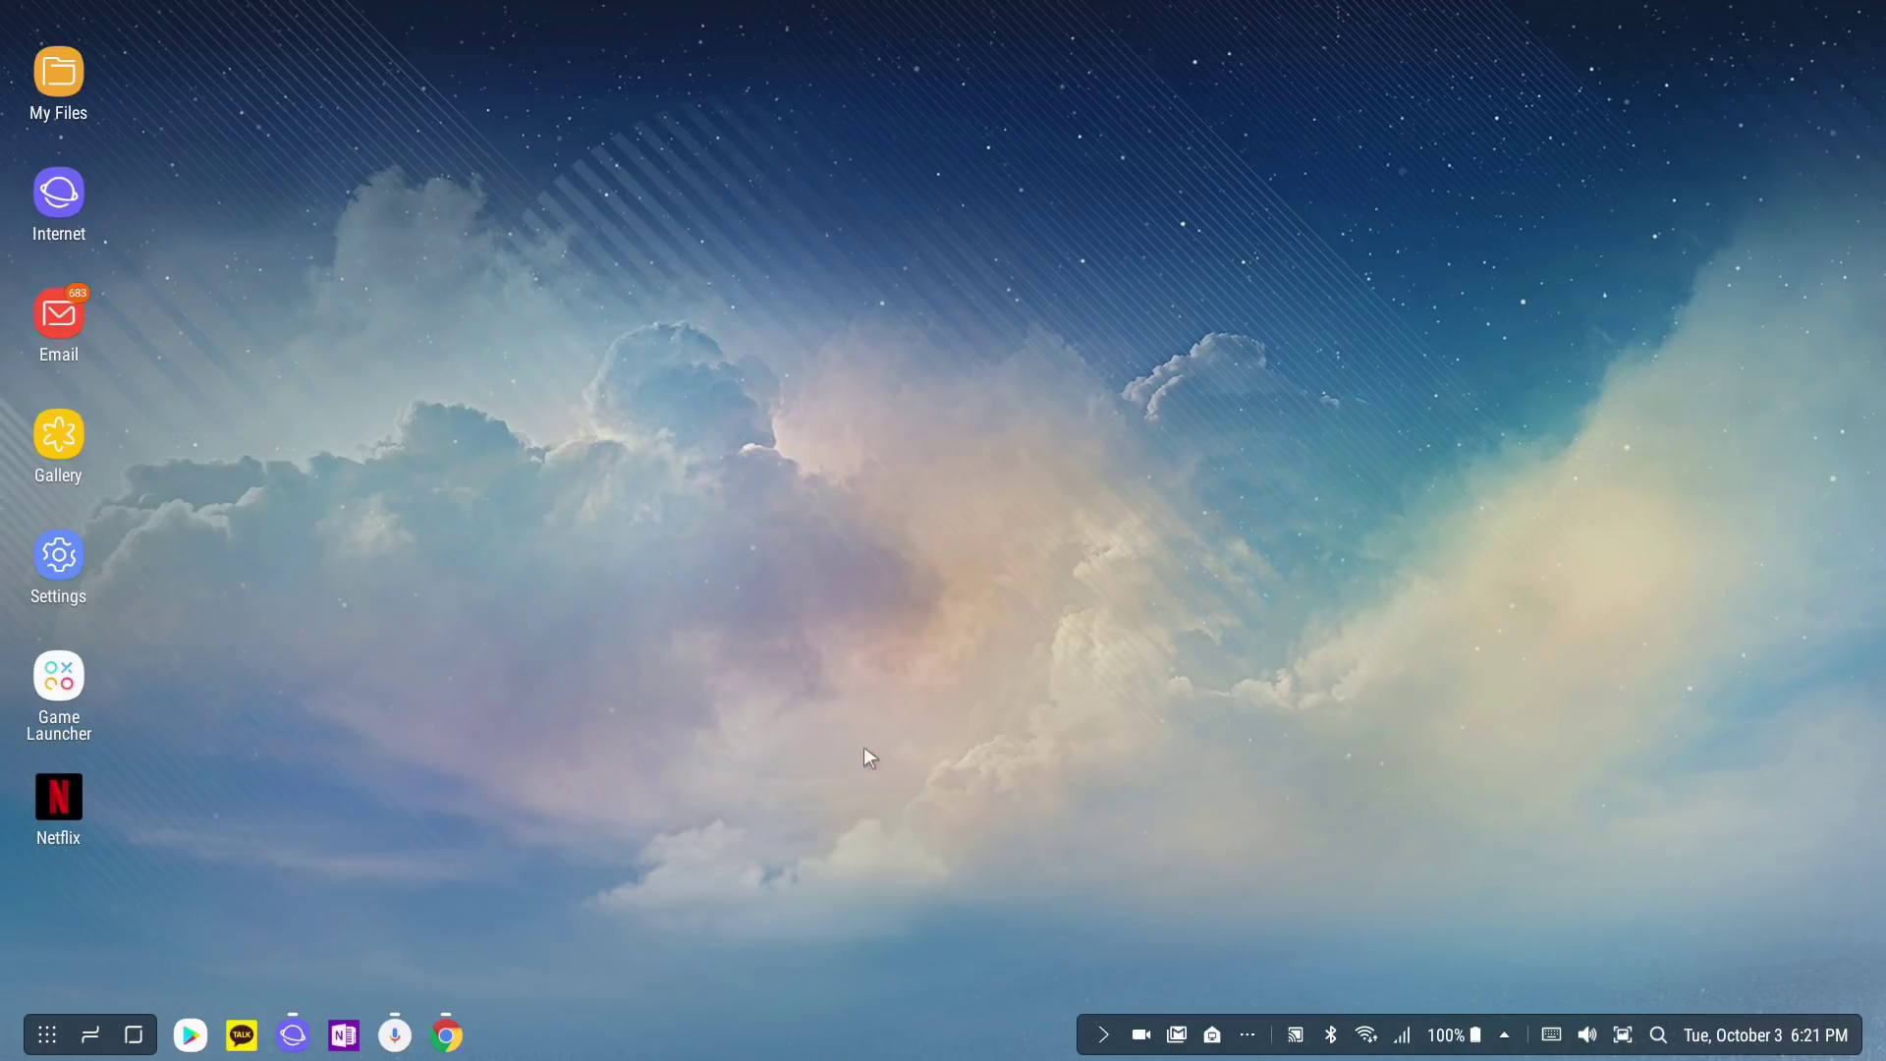
{"action": "left_click", "coordinate": [46, 1034]}
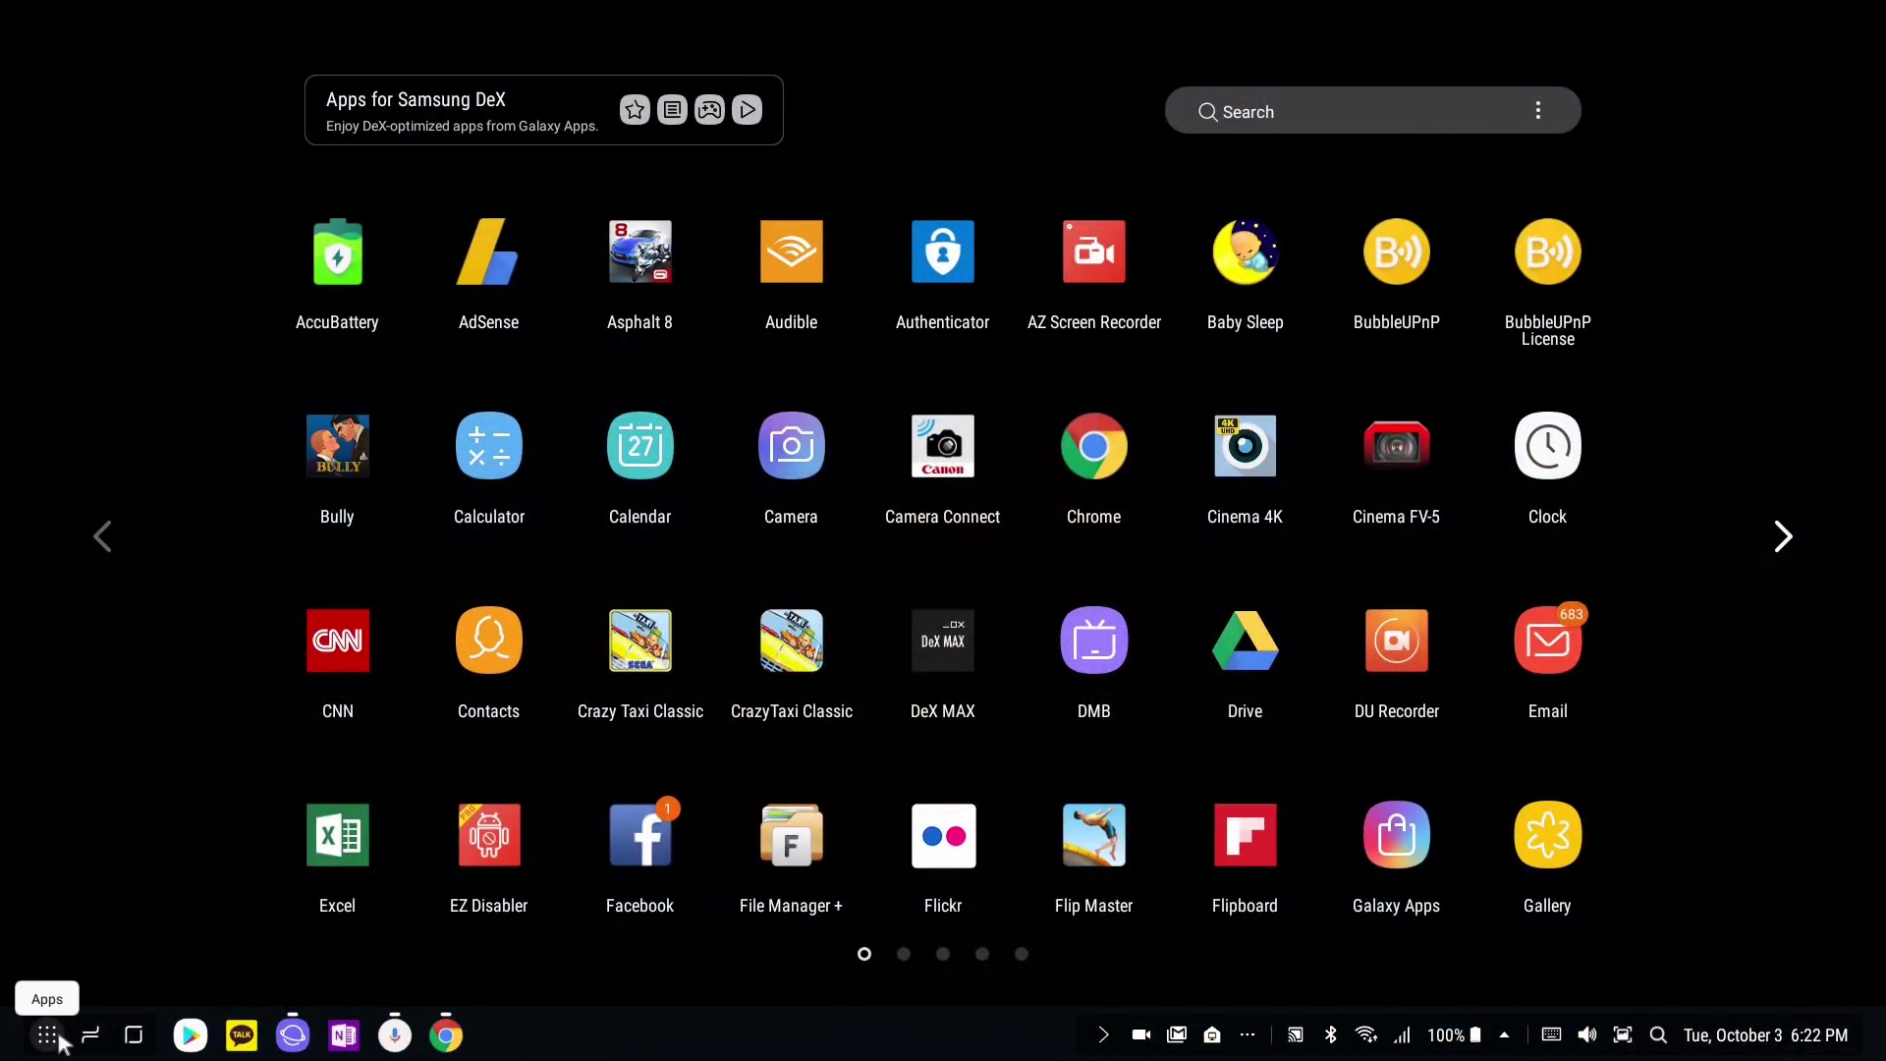
Leave the app drawer's search and close the drawer to reveal the desktop.
{"action": "left_click", "coordinate": [1274, 115]}
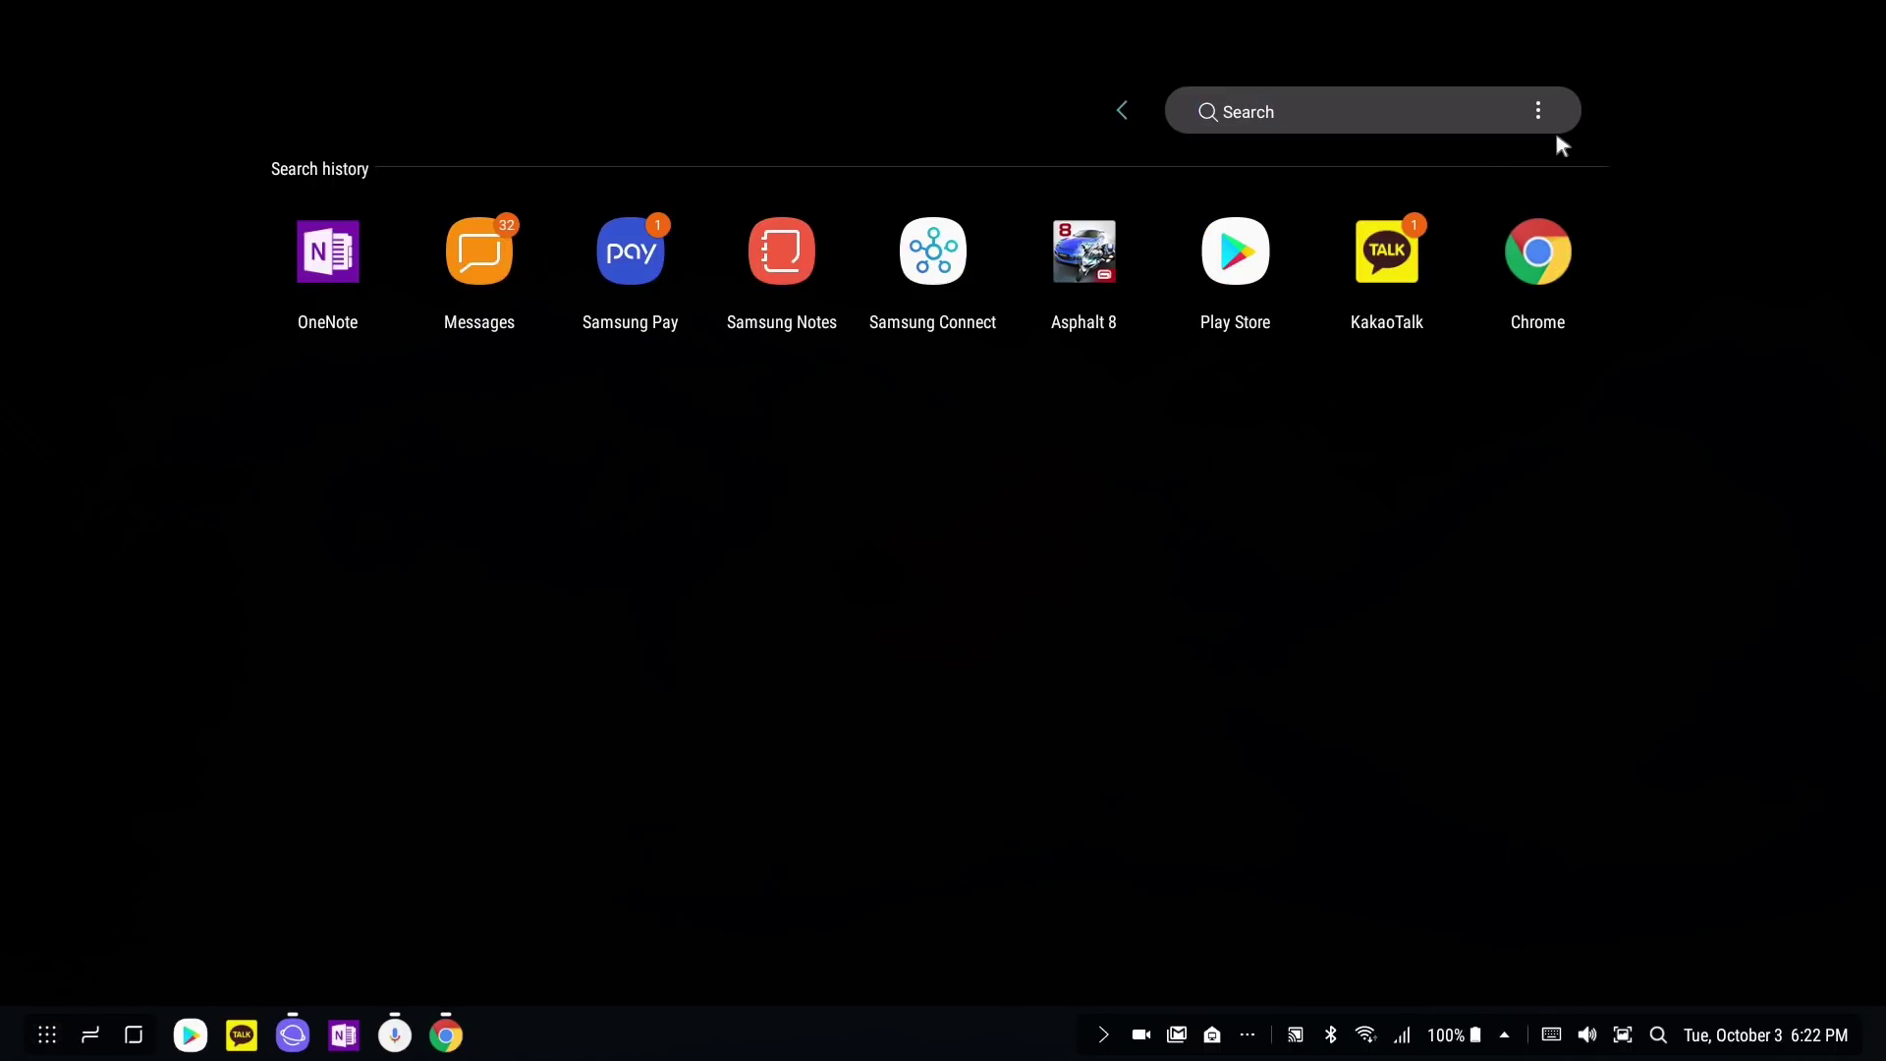
{"action": "key", "text": "Escape"}
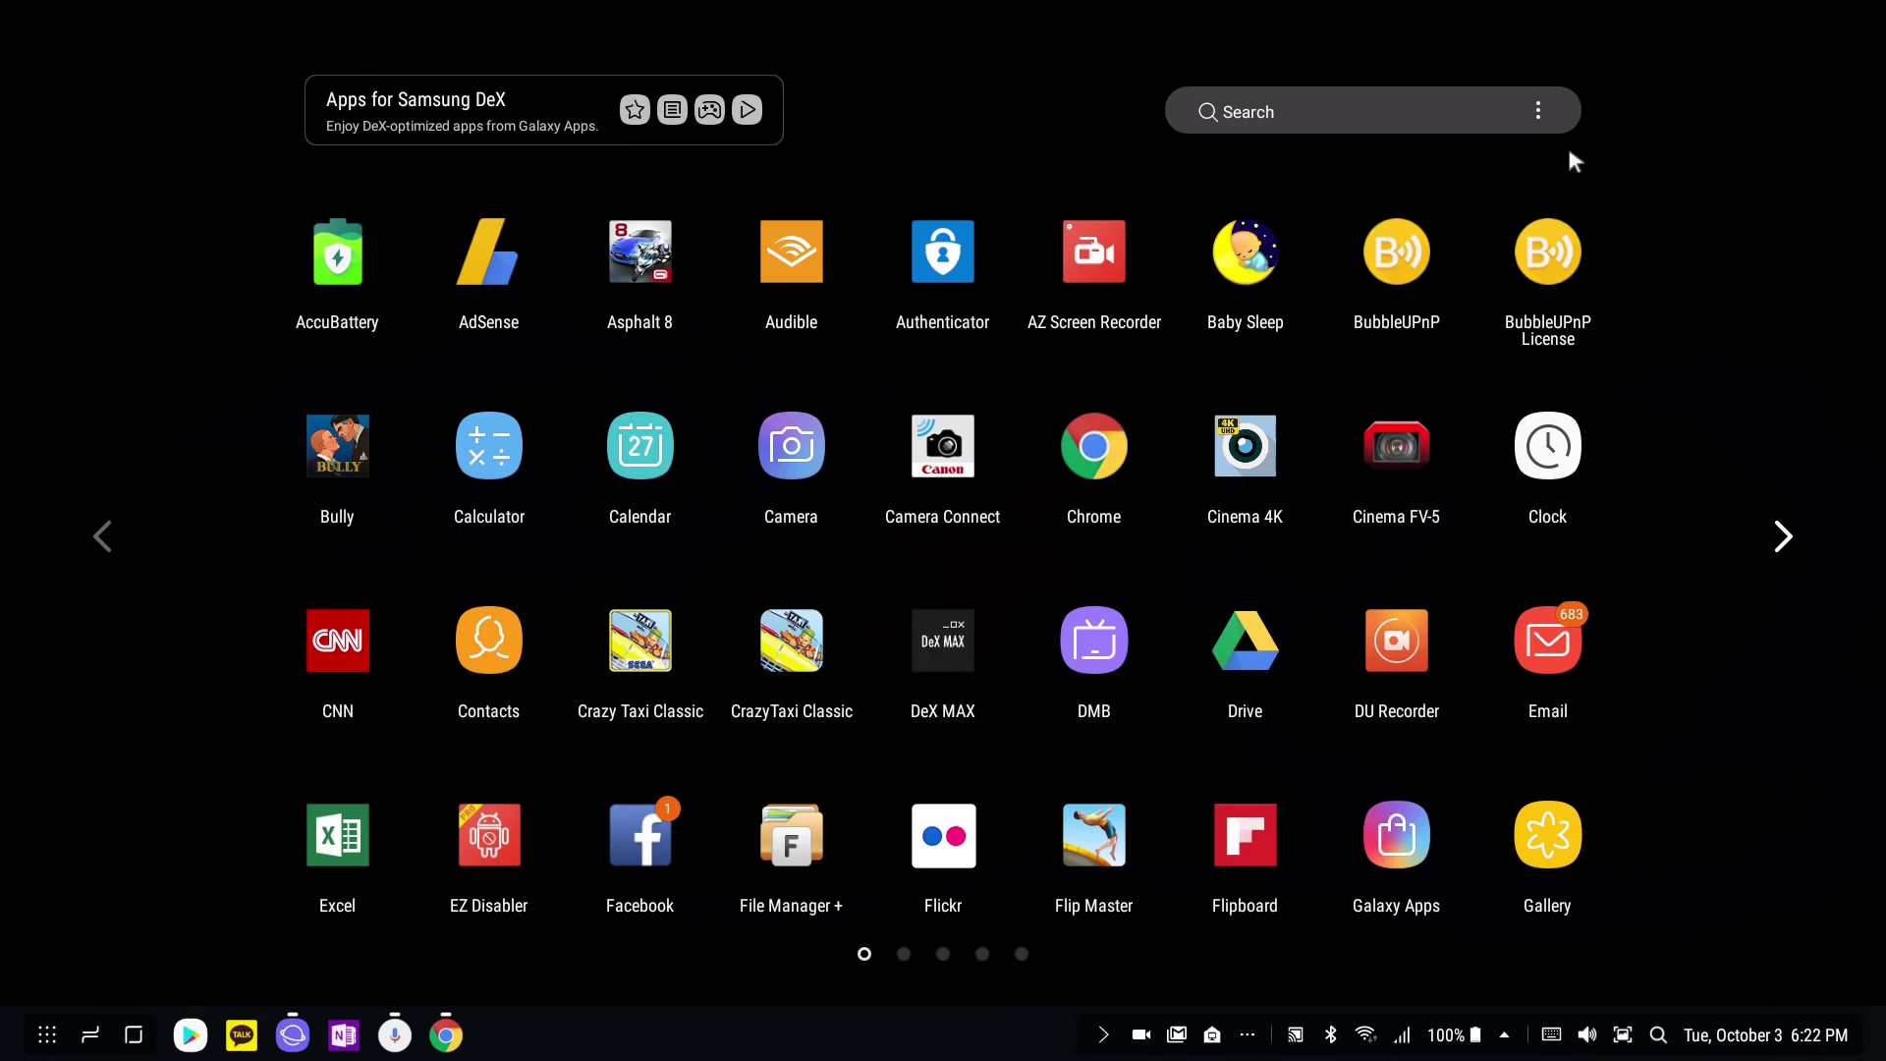
{"action": "key", "text": "Escape"}
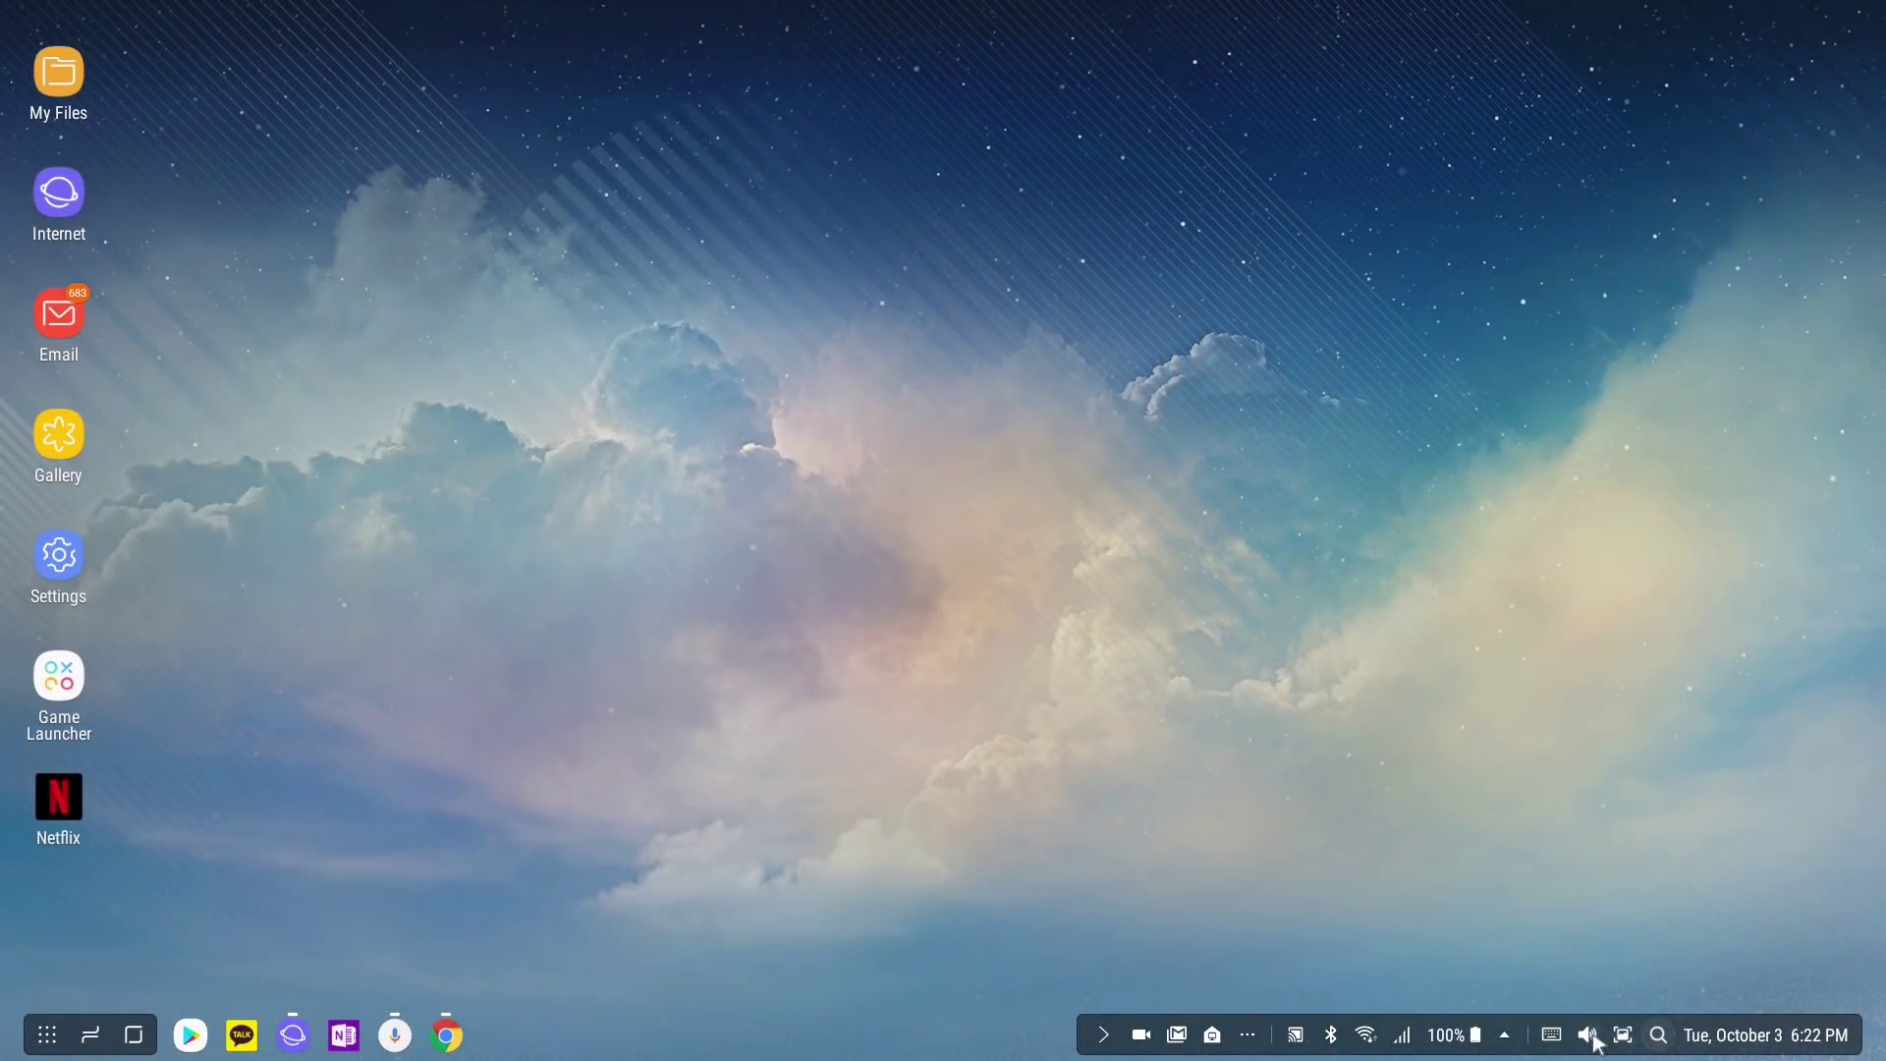
Search Finder for 'asphalt', clear it, then search for 'sound' instead.
{"action": "left_click", "coordinate": [1667, 1040]}
{"action": "left_click", "coordinate": [1663, 167]}
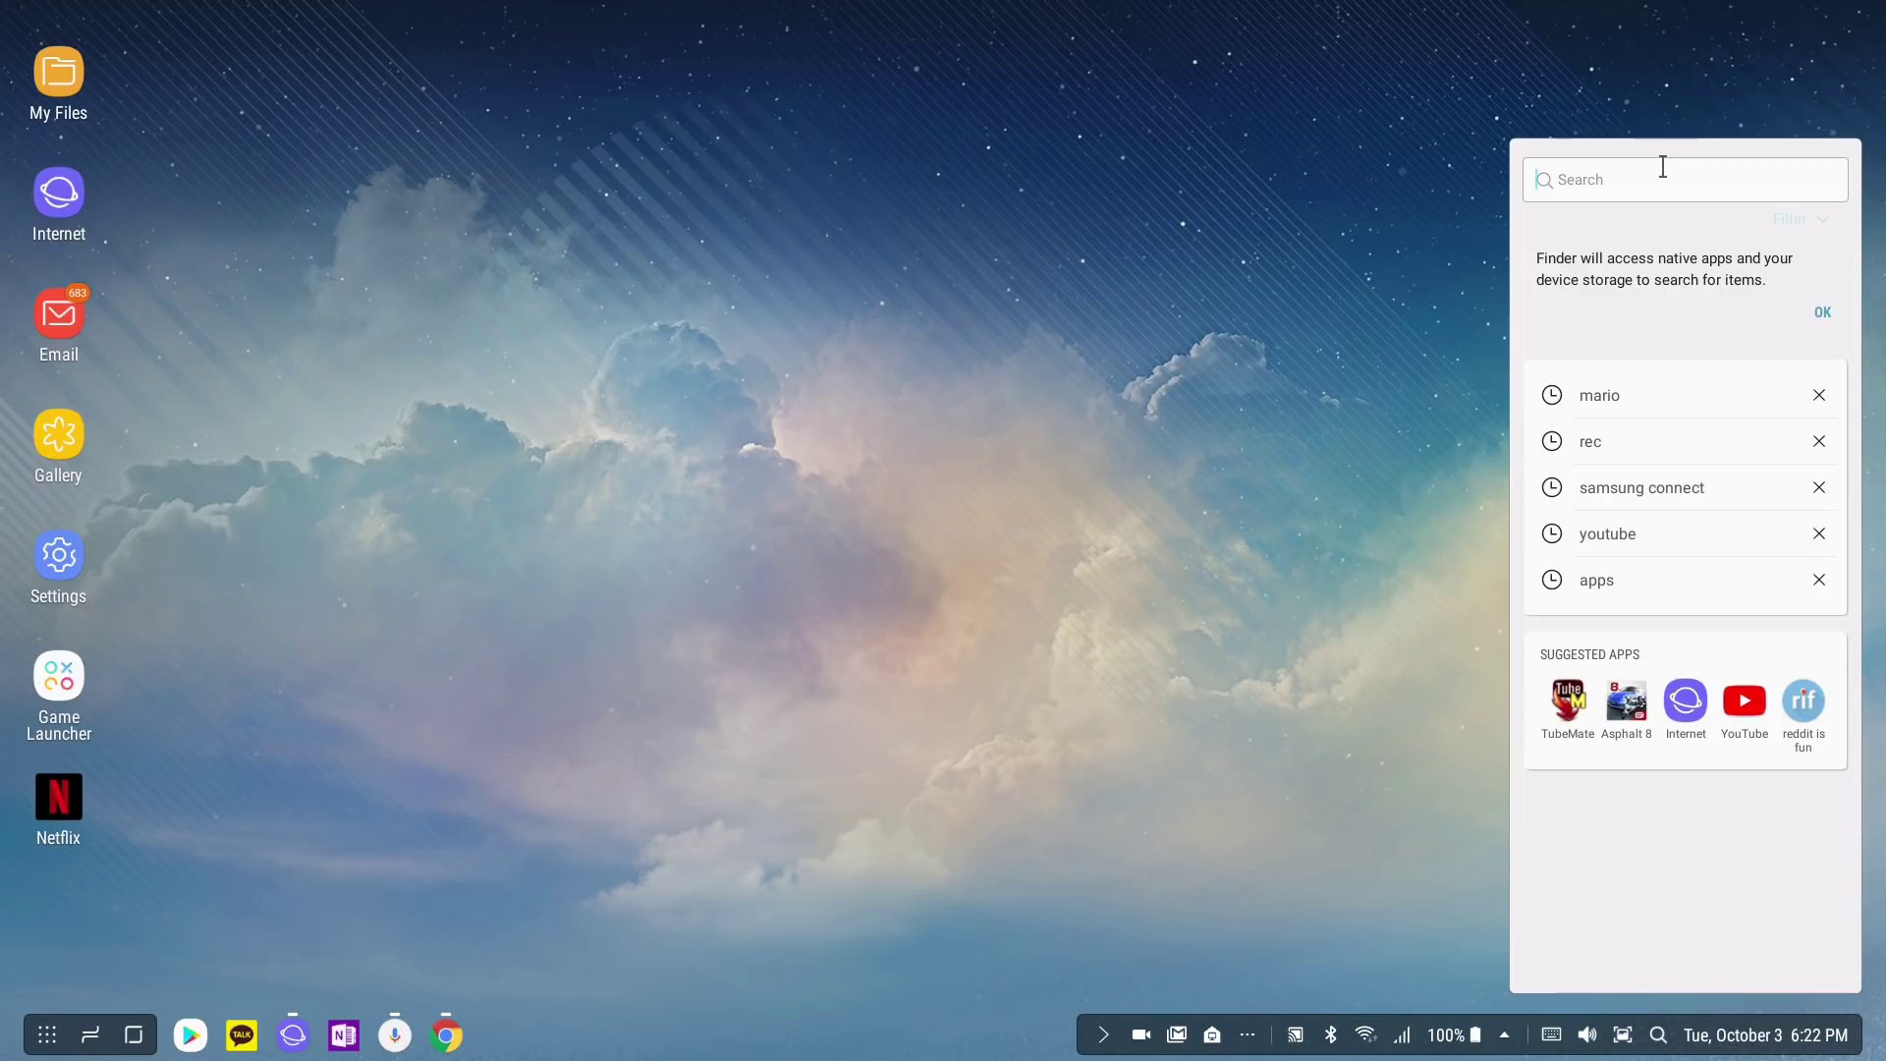
{"action": "type", "text": "asphalt"}
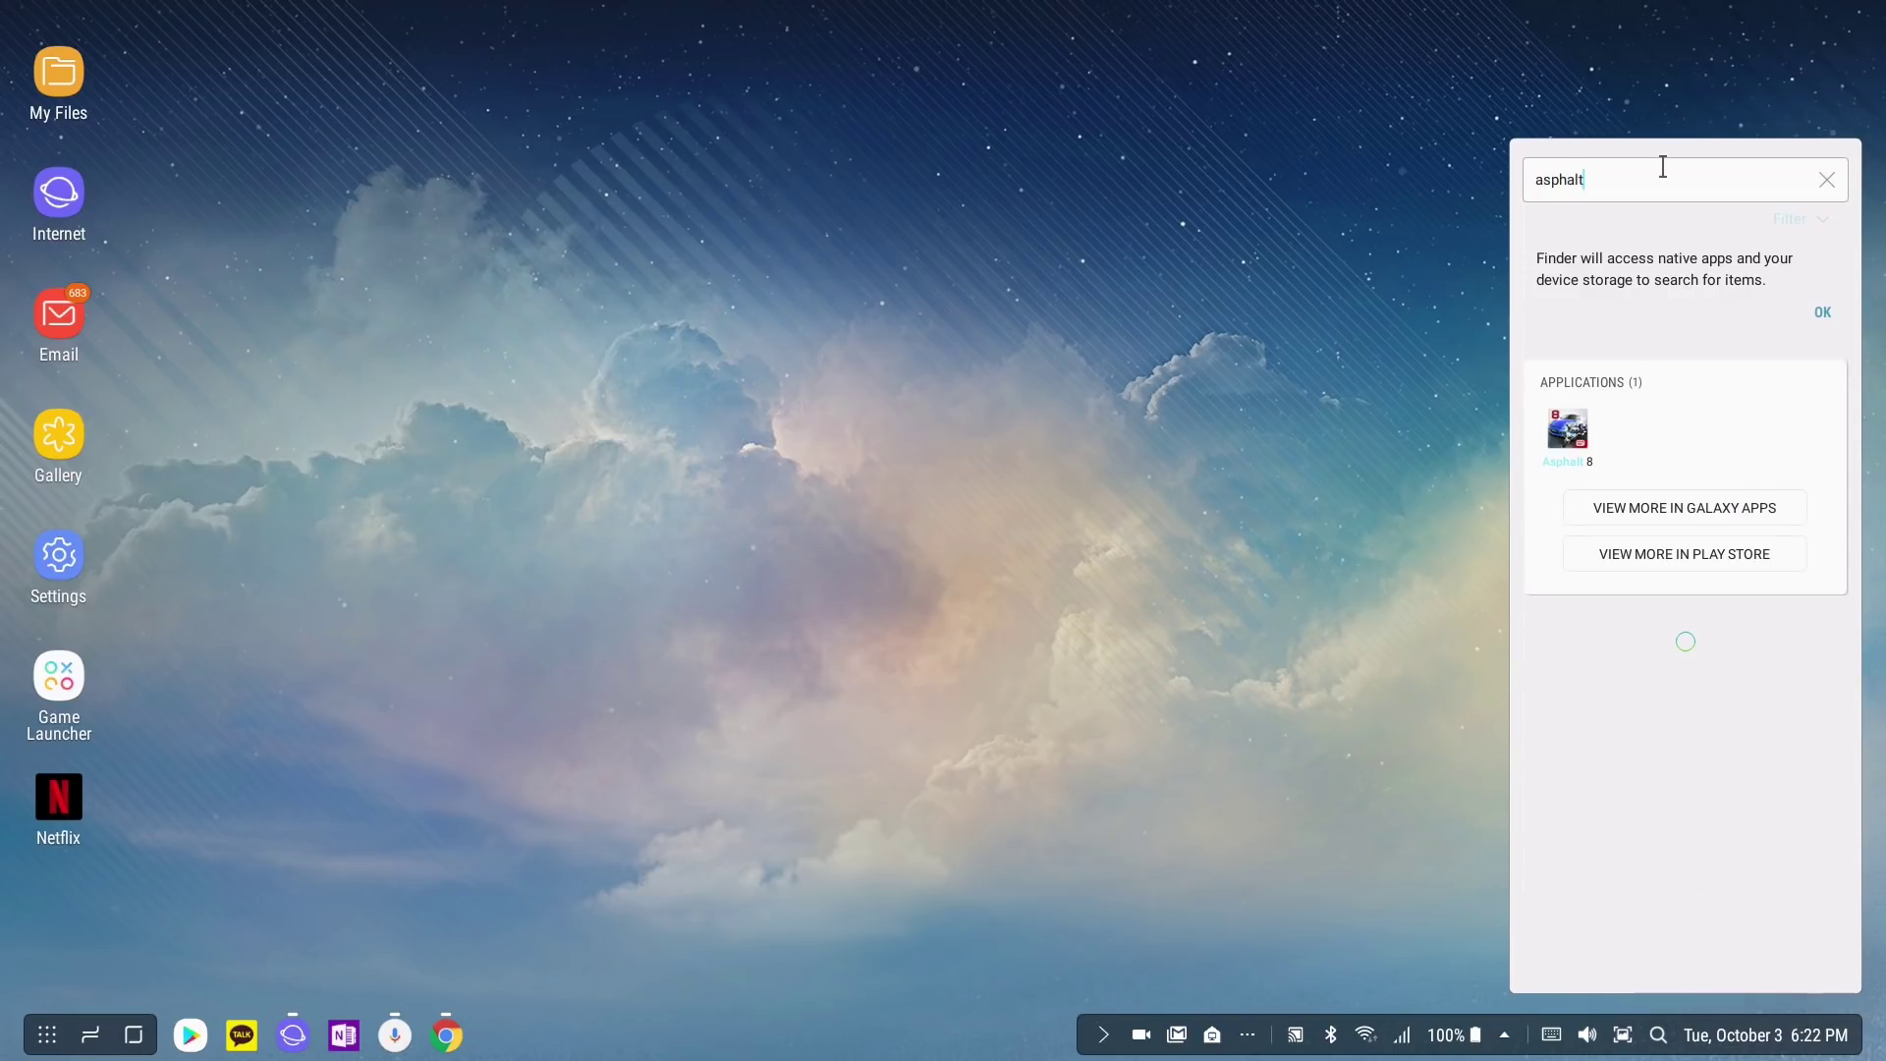
{"action": "key", "text": "ctrl+a"}
{"action": "key", "text": "BackSpace"}
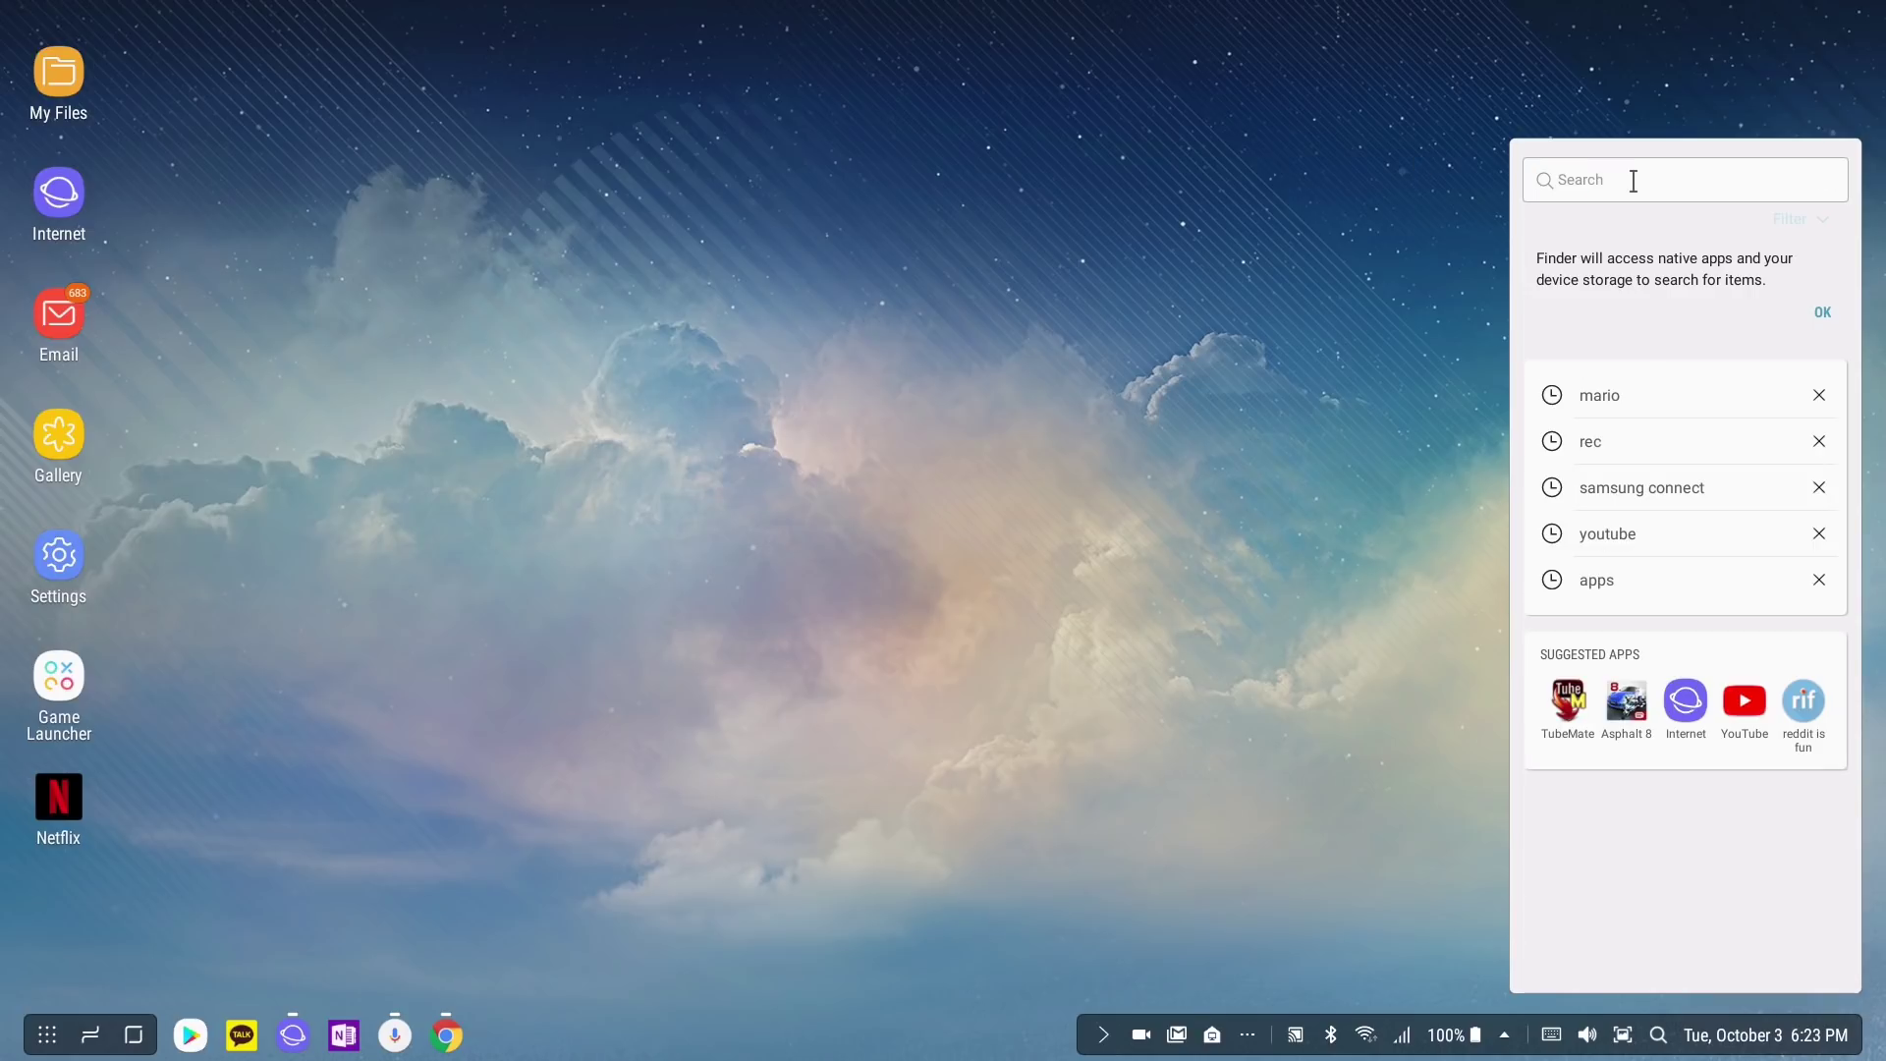
{"action": "type", "text": "sound"}
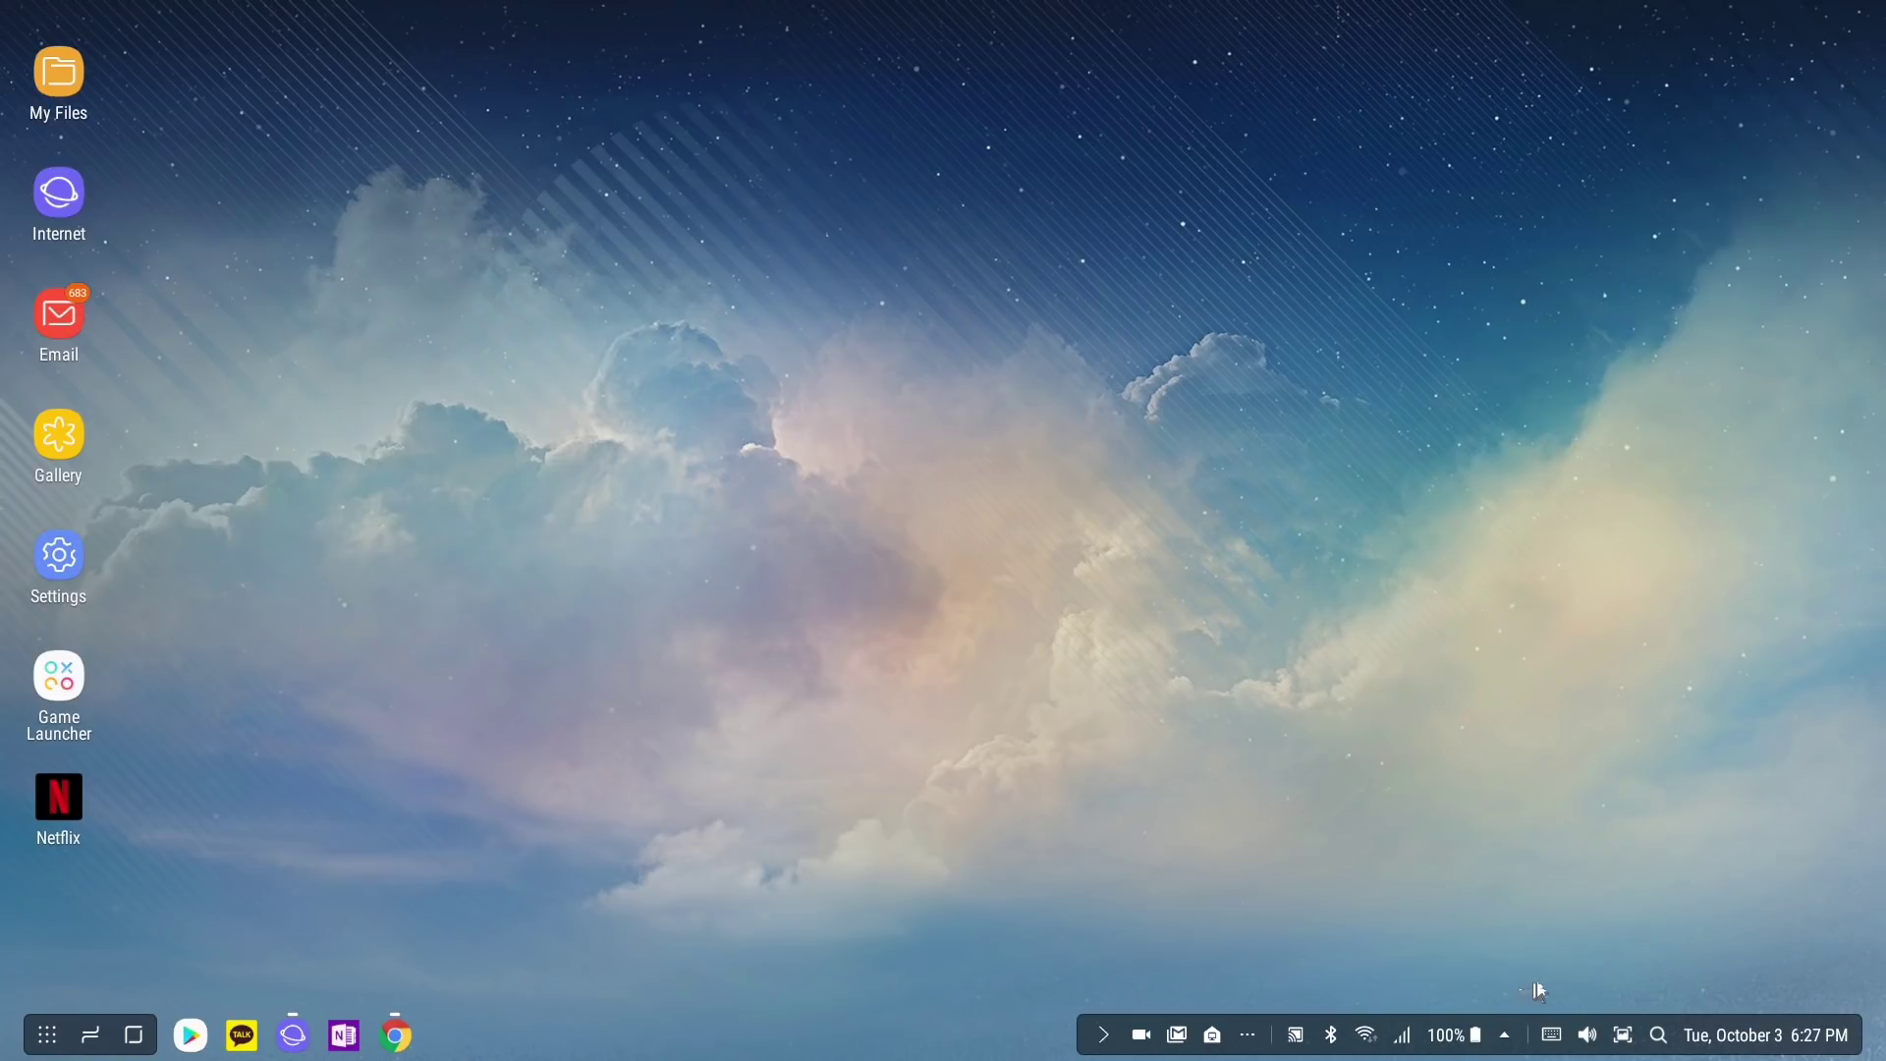
Open the quick settings panel from the taskbar.
{"action": "left_click", "coordinate": [1506, 1031]}
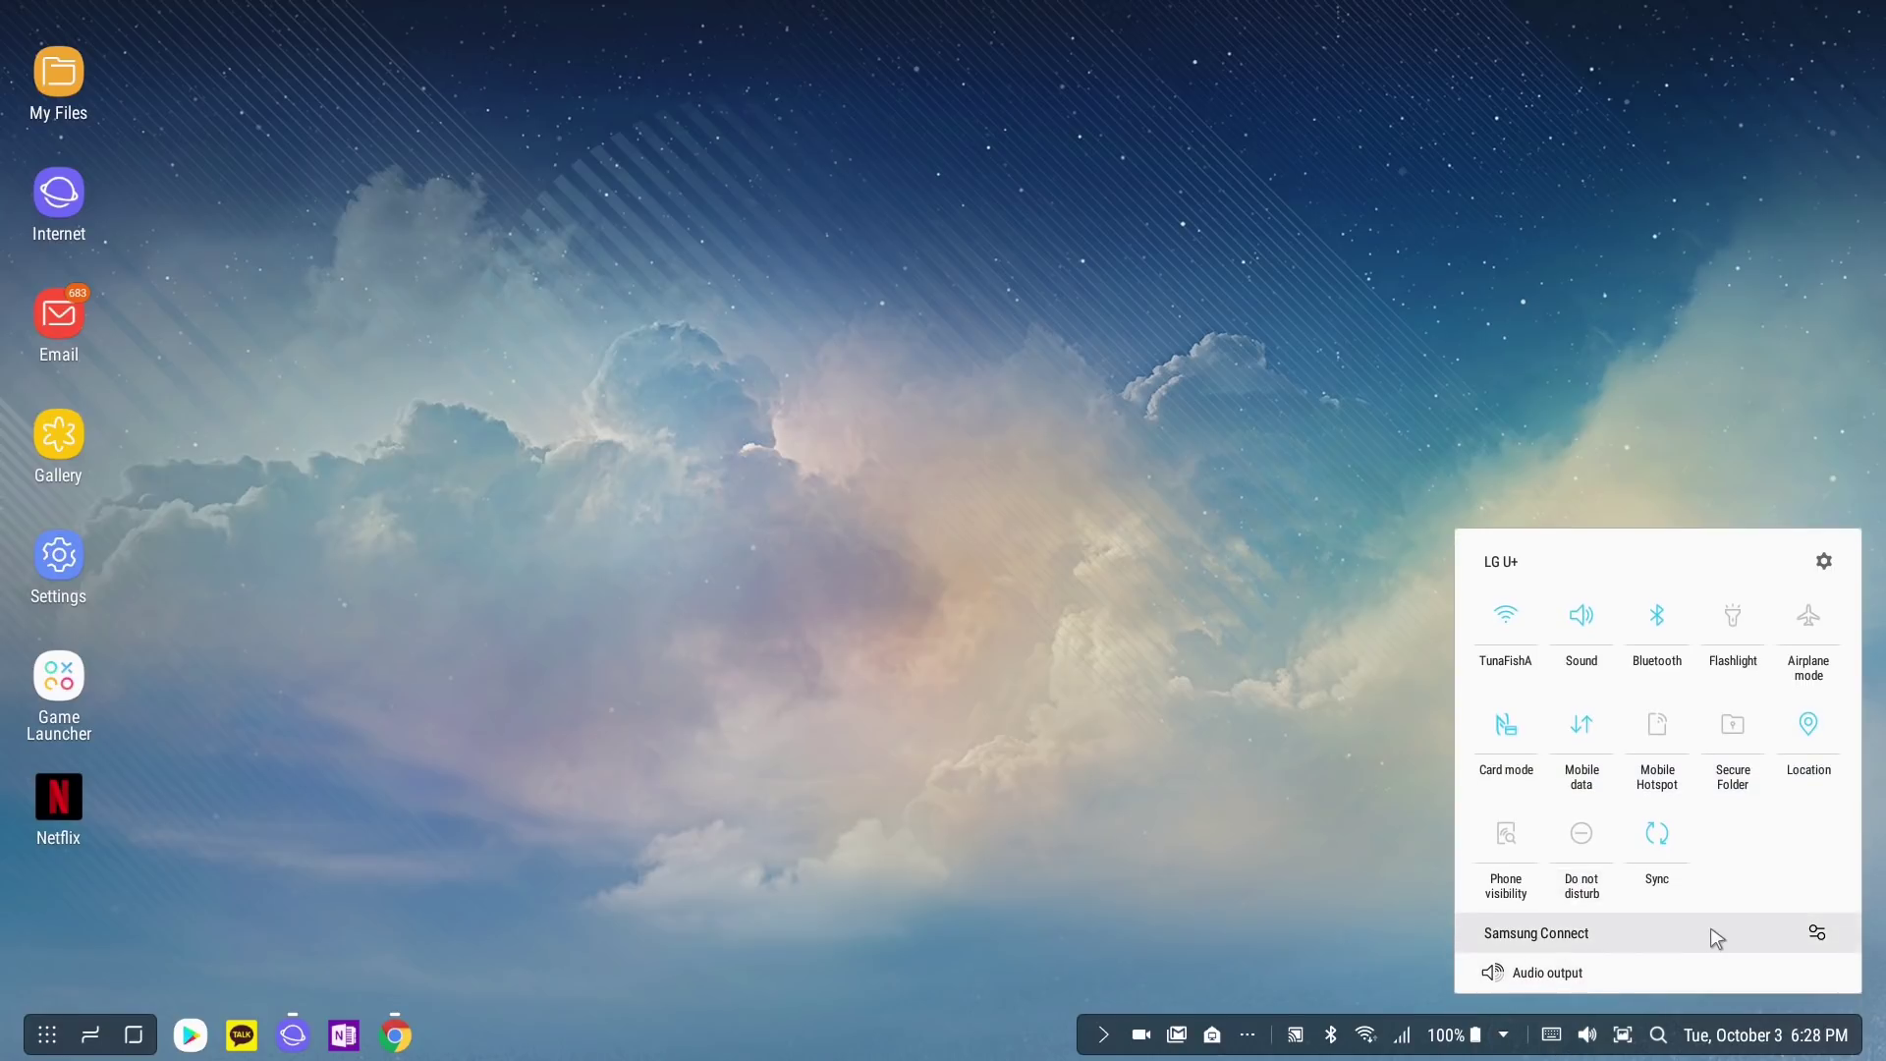
Confirm audio output goes to the Display device, close quick settings, and open Finder.
{"action": "left_click", "coordinate": [1603, 976]}
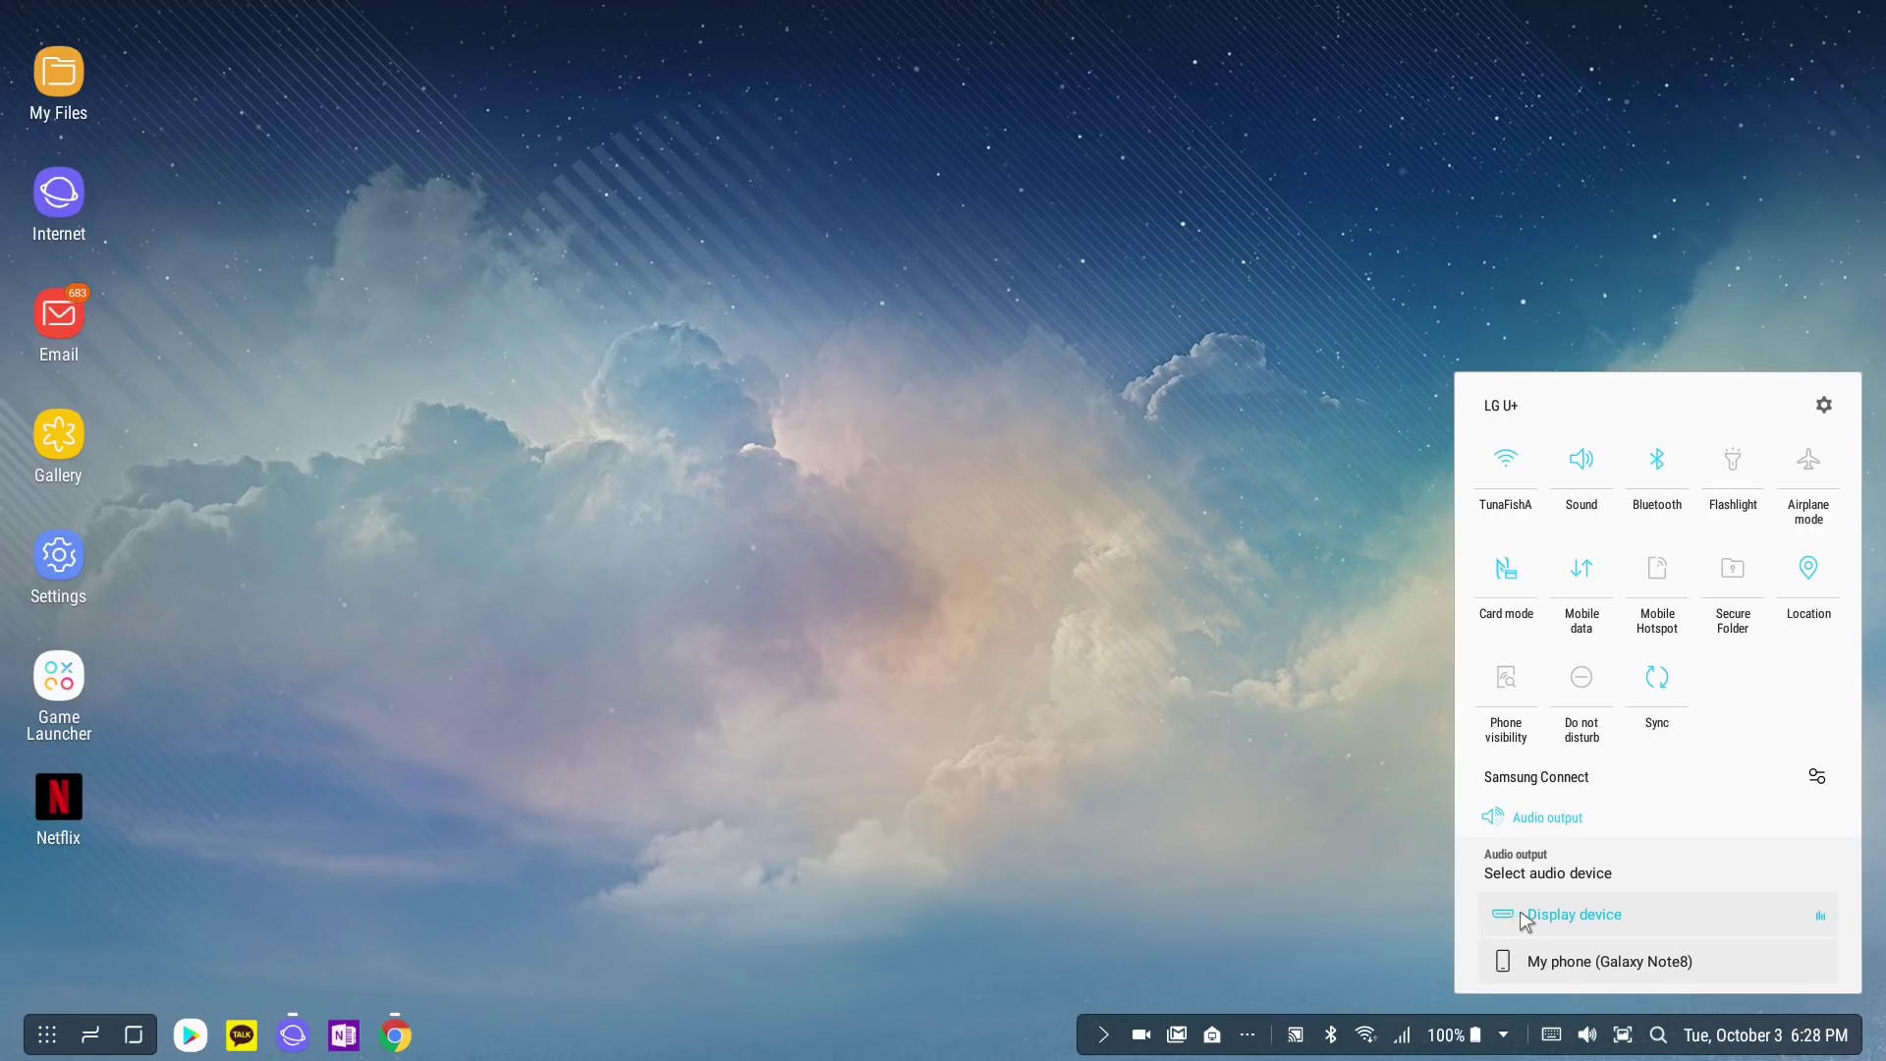
{"action": "left_click", "coordinate": [1566, 821]}
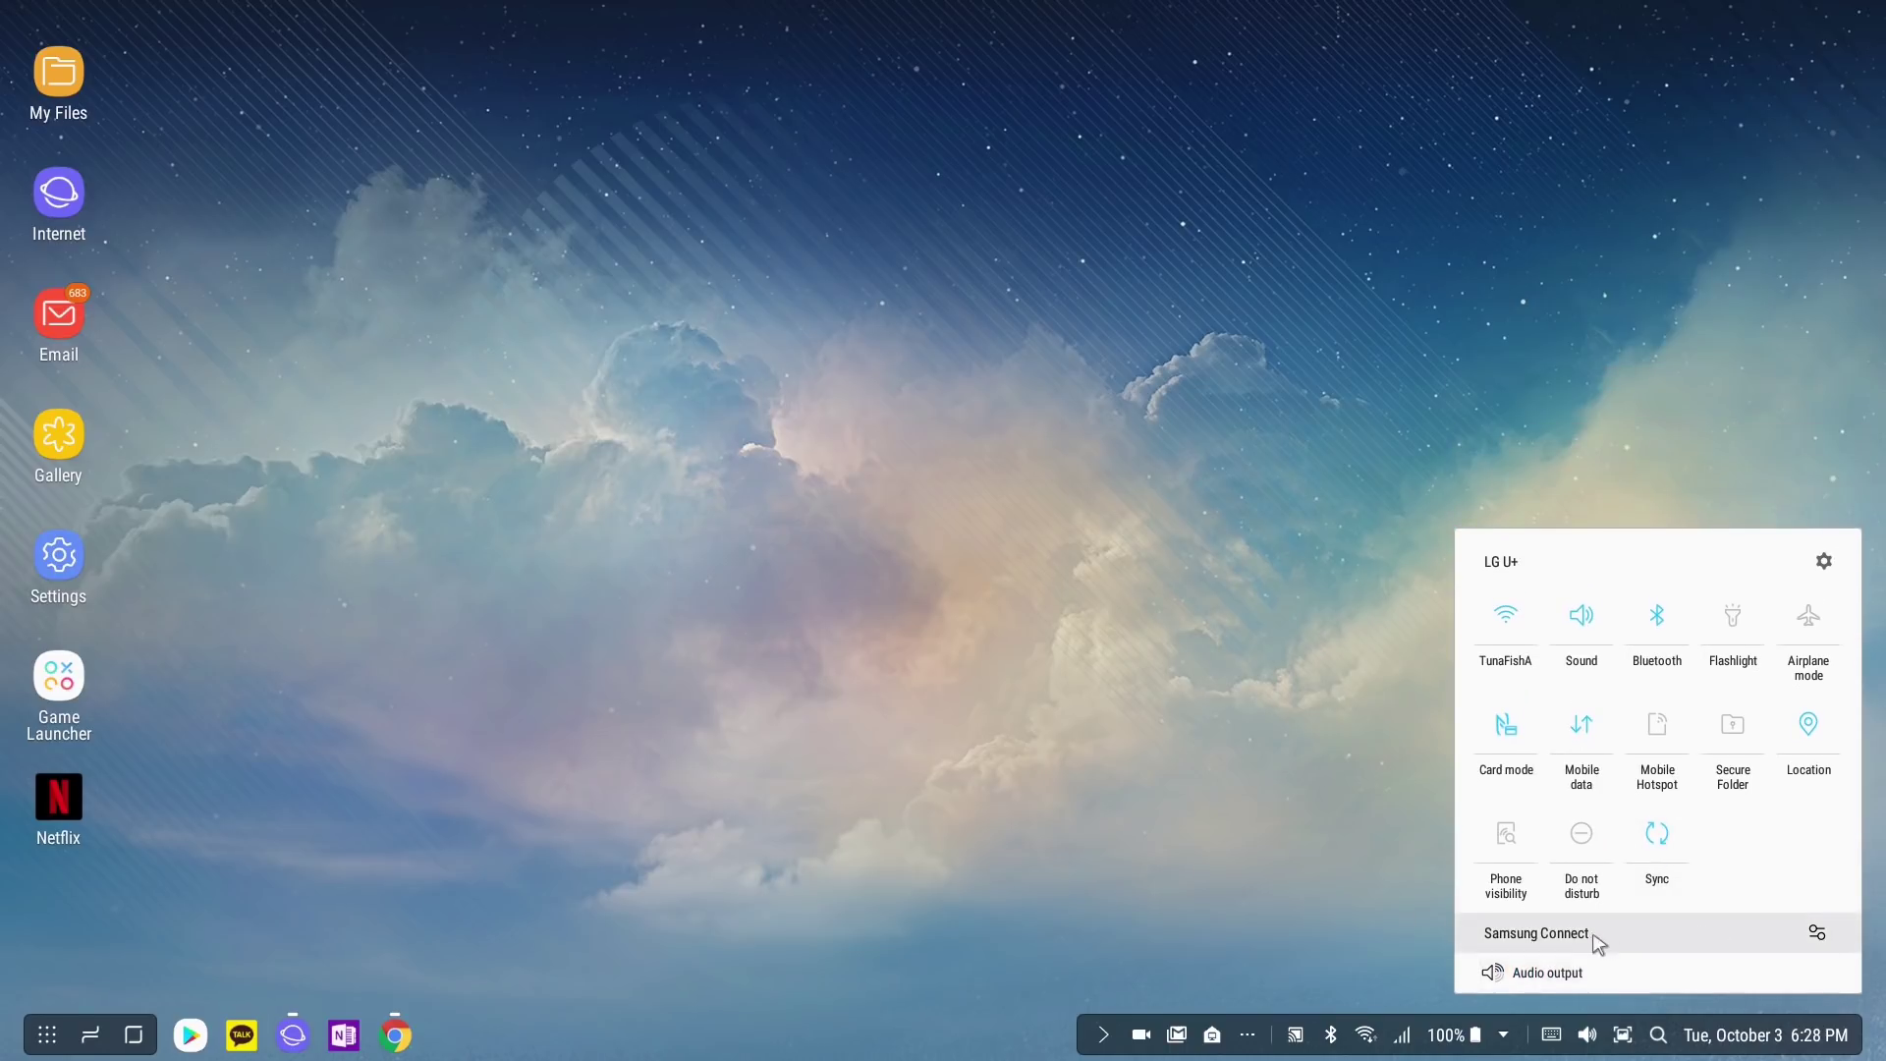
{"action": "left_click", "coordinate": [1354, 926]}
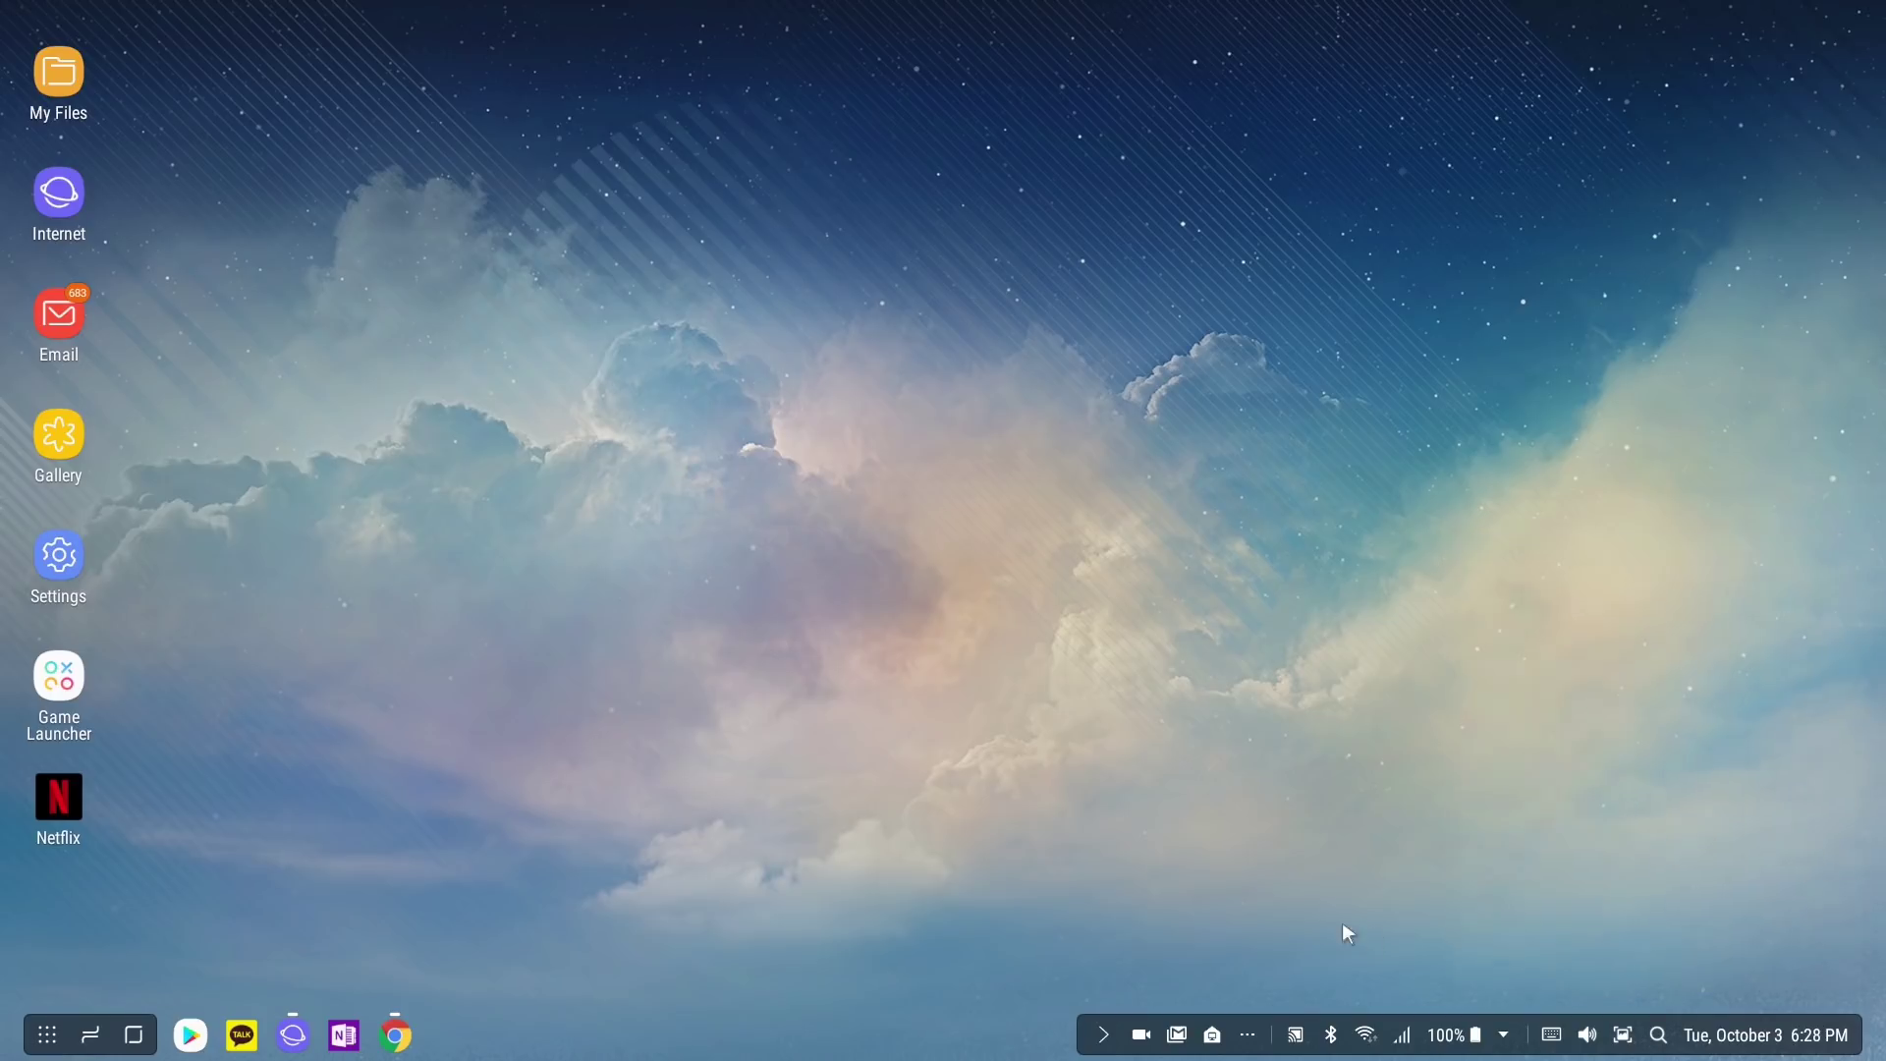
{"action": "left_click", "coordinate": [1657, 1036]}
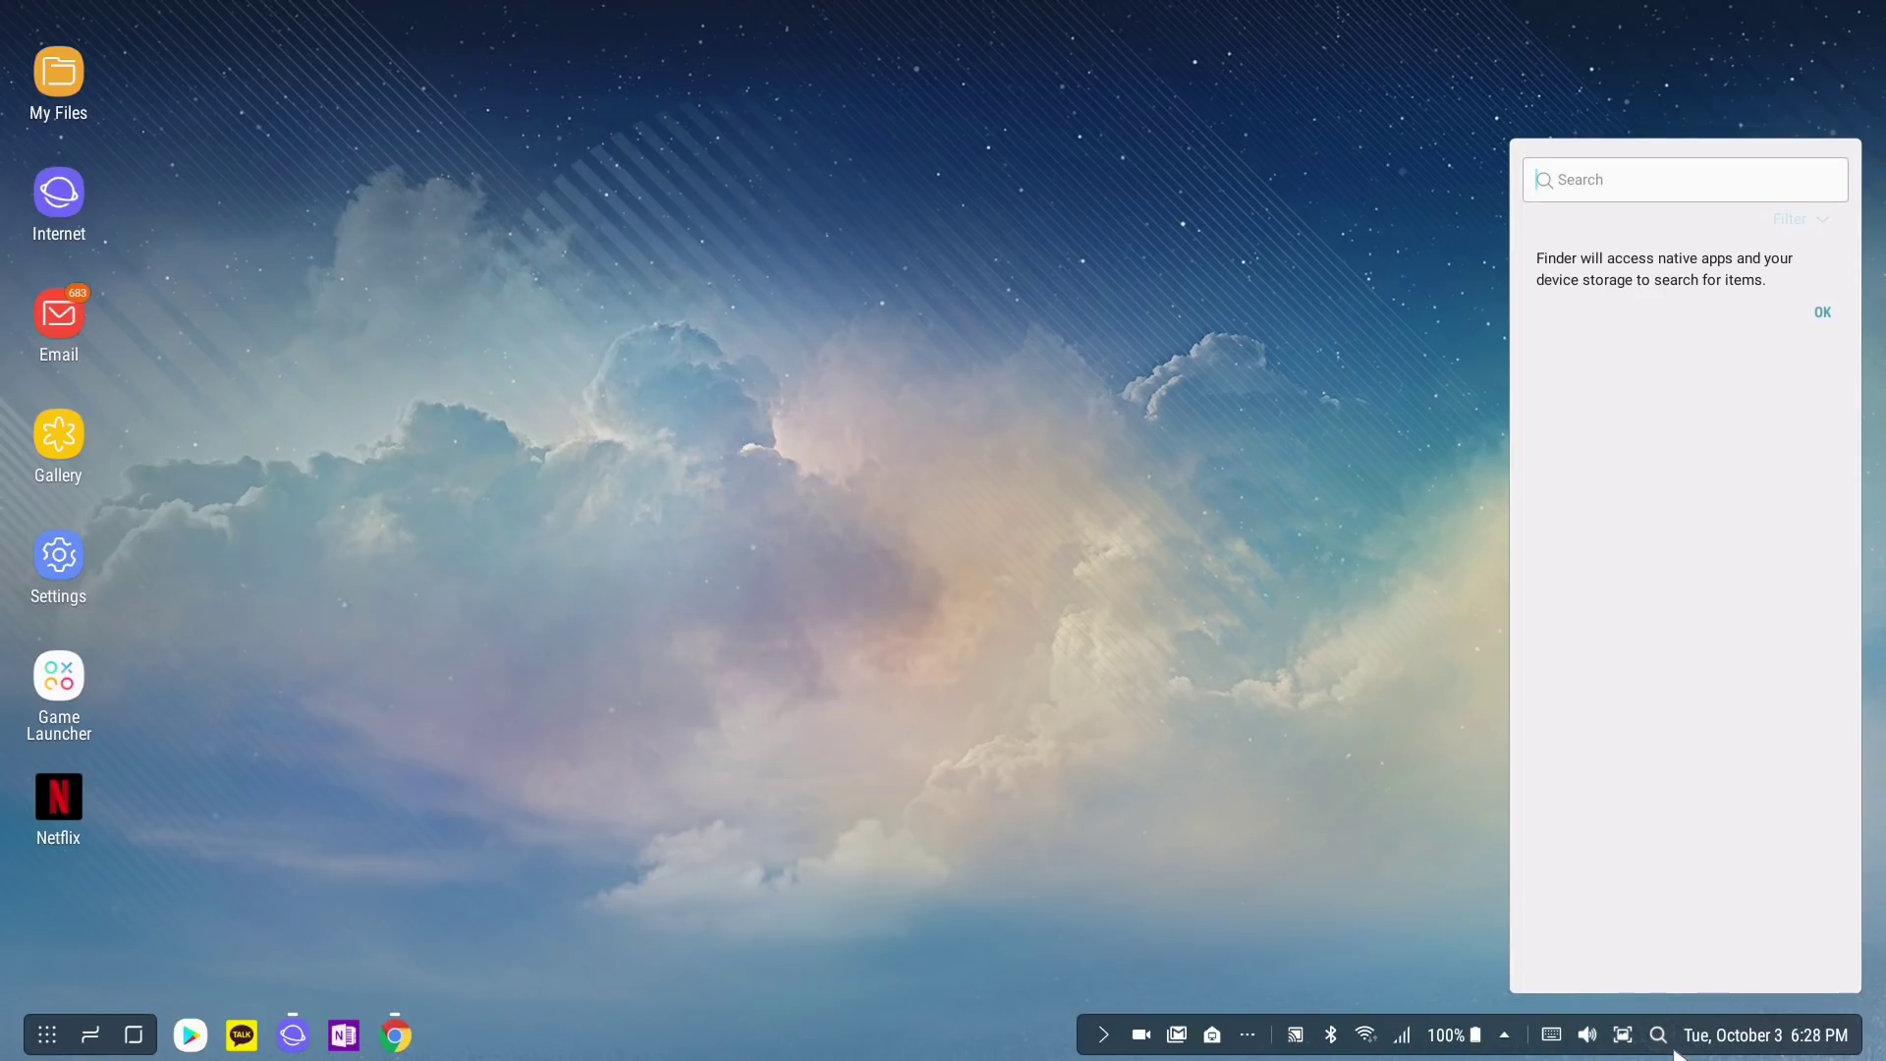
Search Finder for 'samsung connec' and open the Samsung Connect app's settings.
{"action": "type", "text": "samsung connect"}
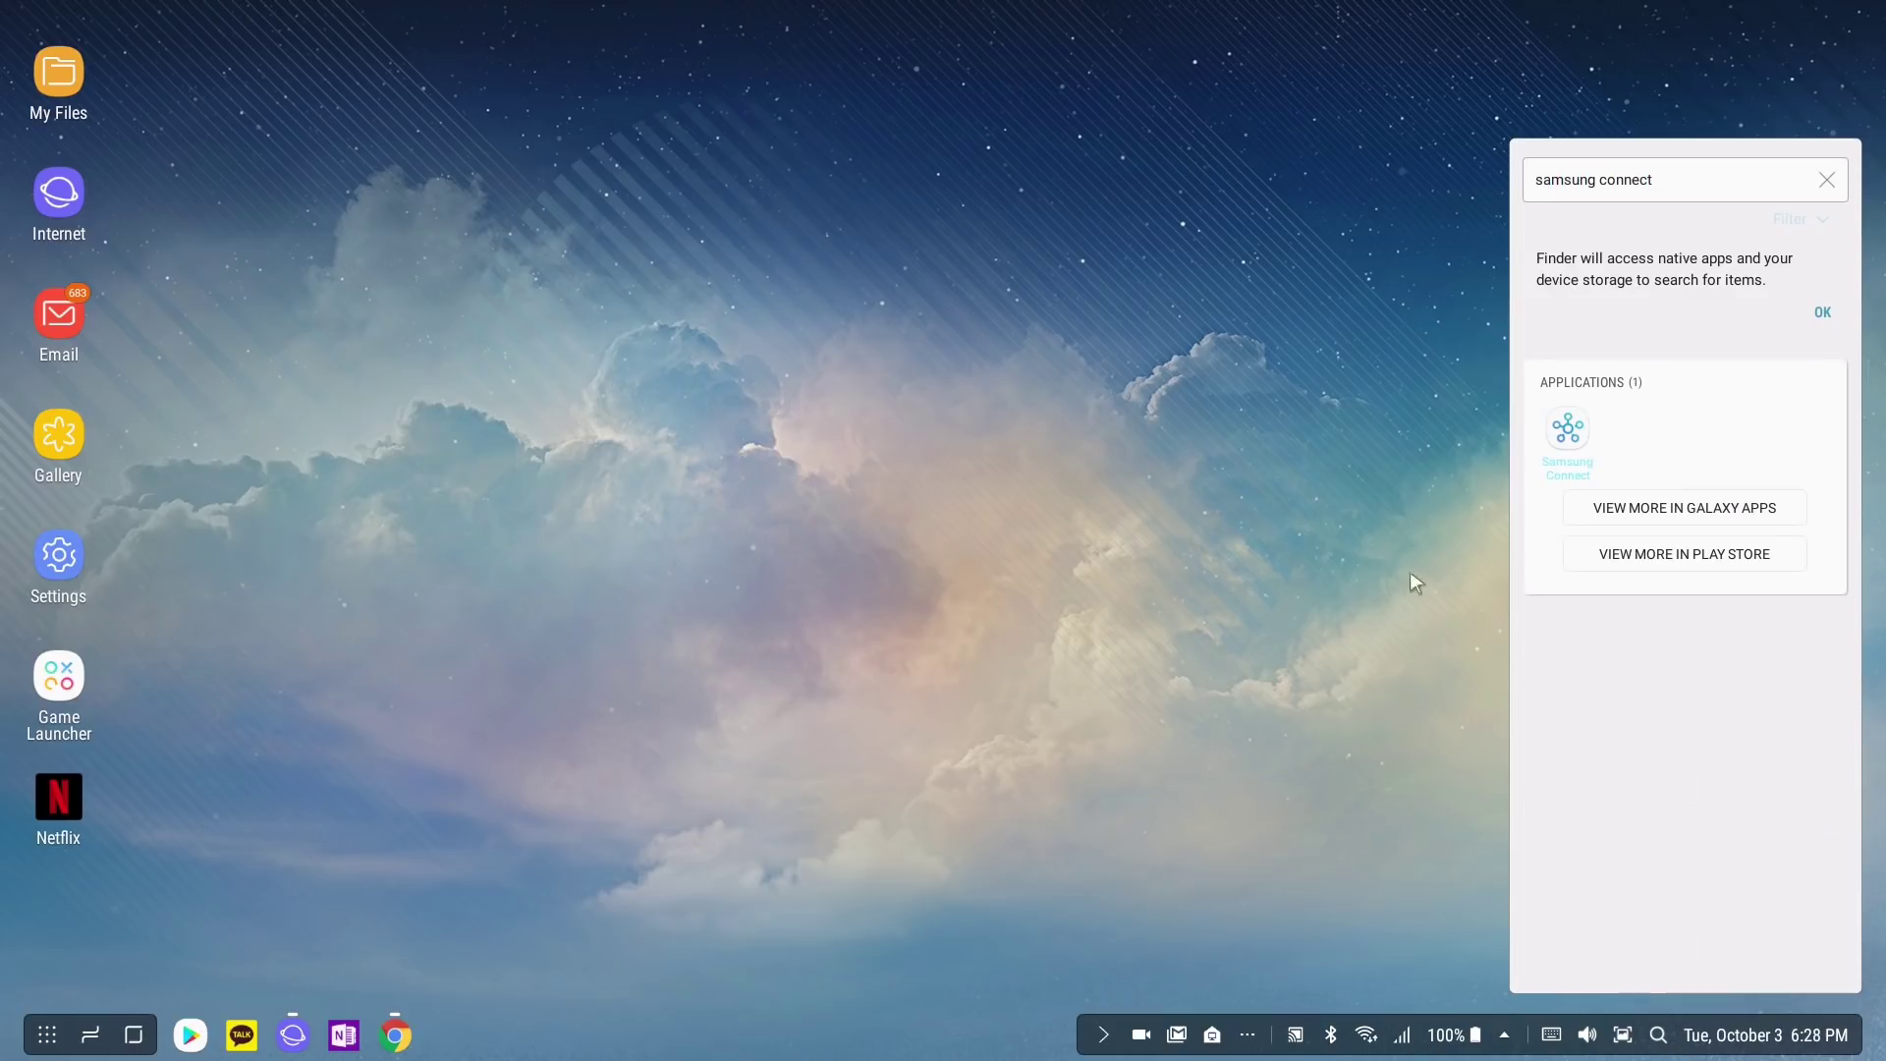
{"action": "left_click", "coordinate": [1568, 442]}
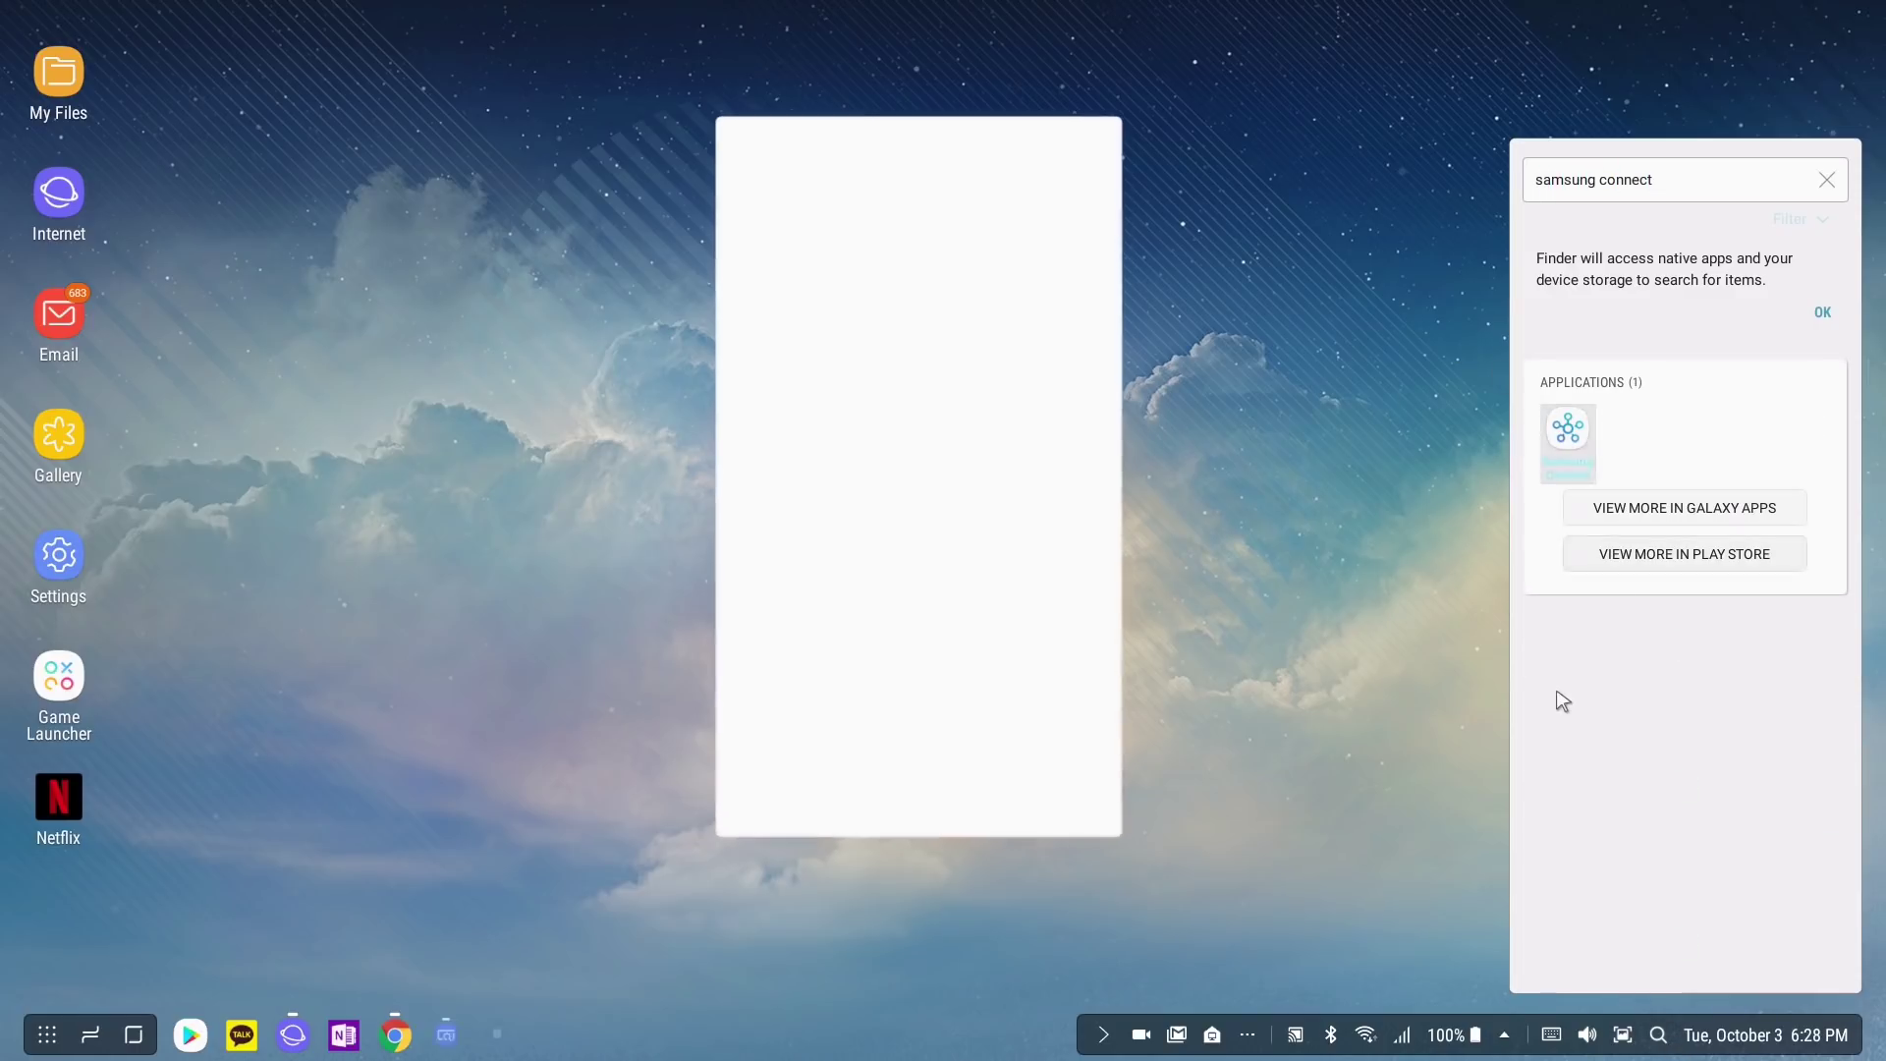
{"action": "left_click", "coordinate": [1090, 191]}
{"action": "left_click", "coordinate": [1176, 175]}
{"action": "left_click", "coordinate": [1091, 193]}
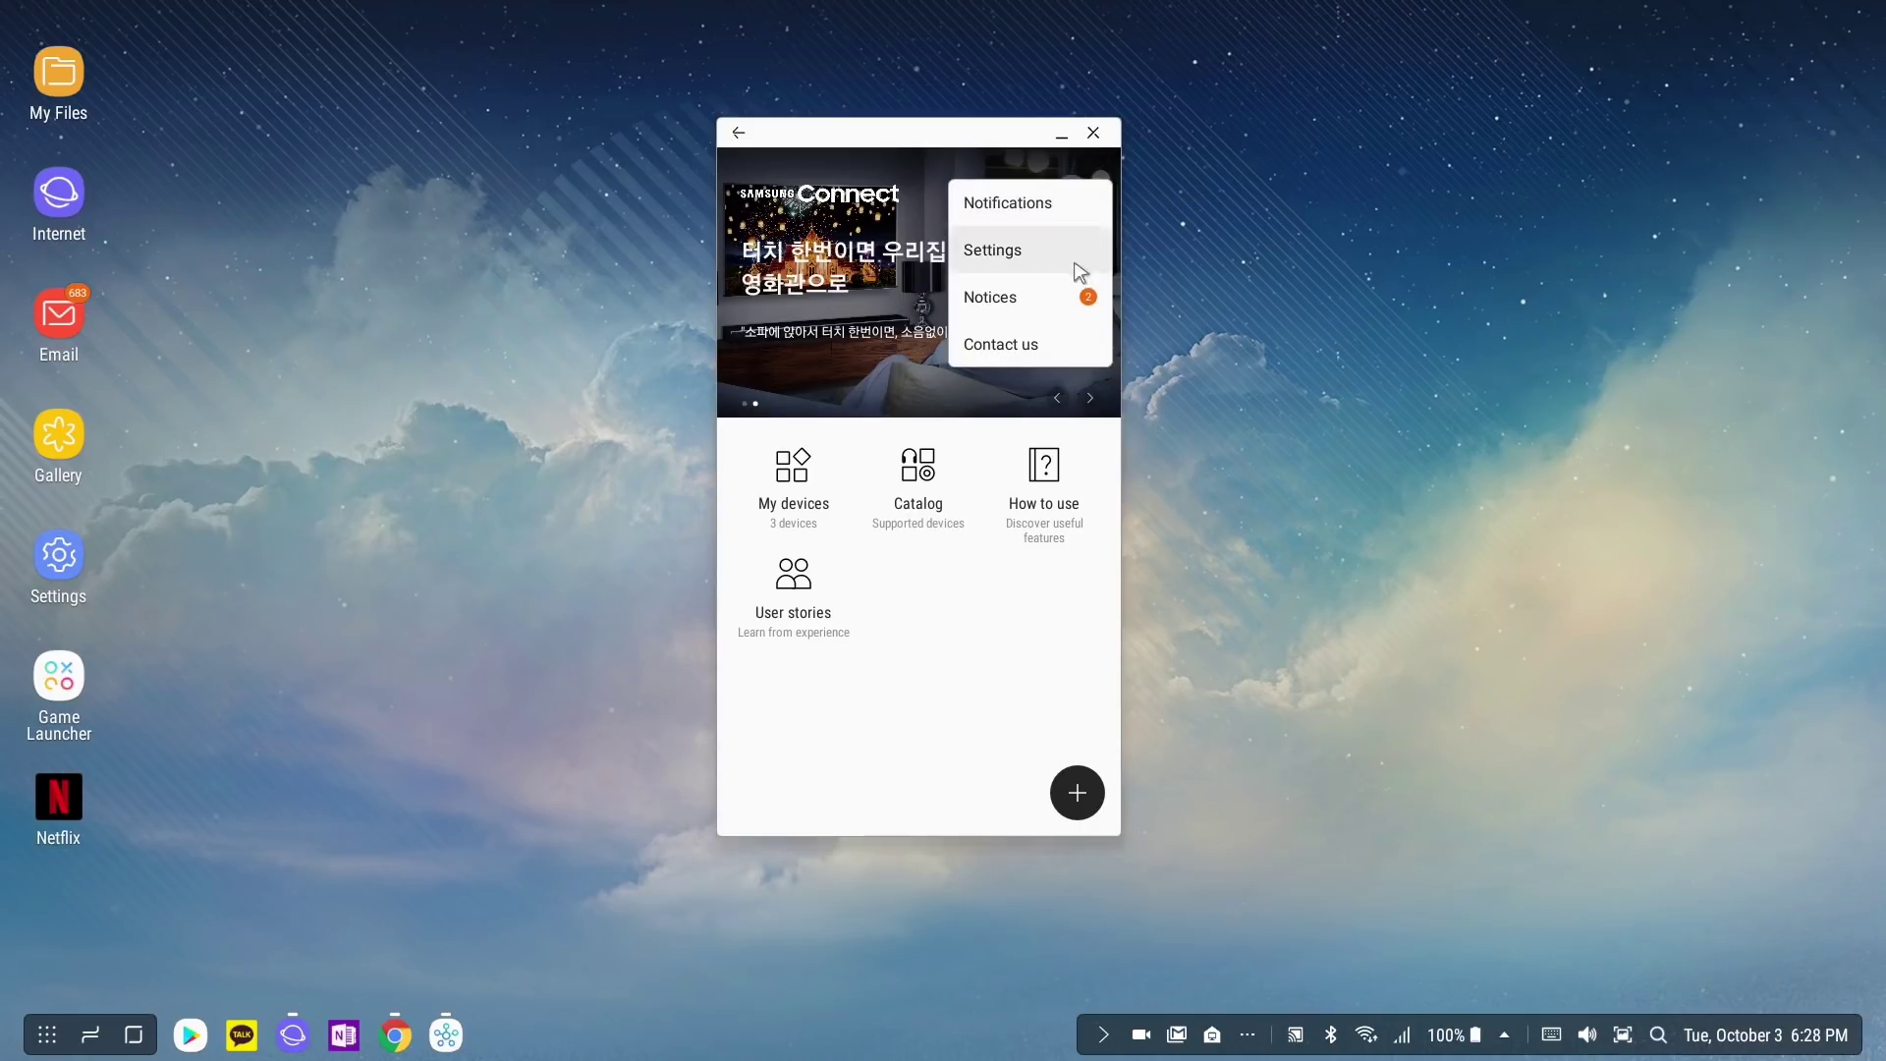
{"action": "left_click", "coordinate": [1041, 257]}
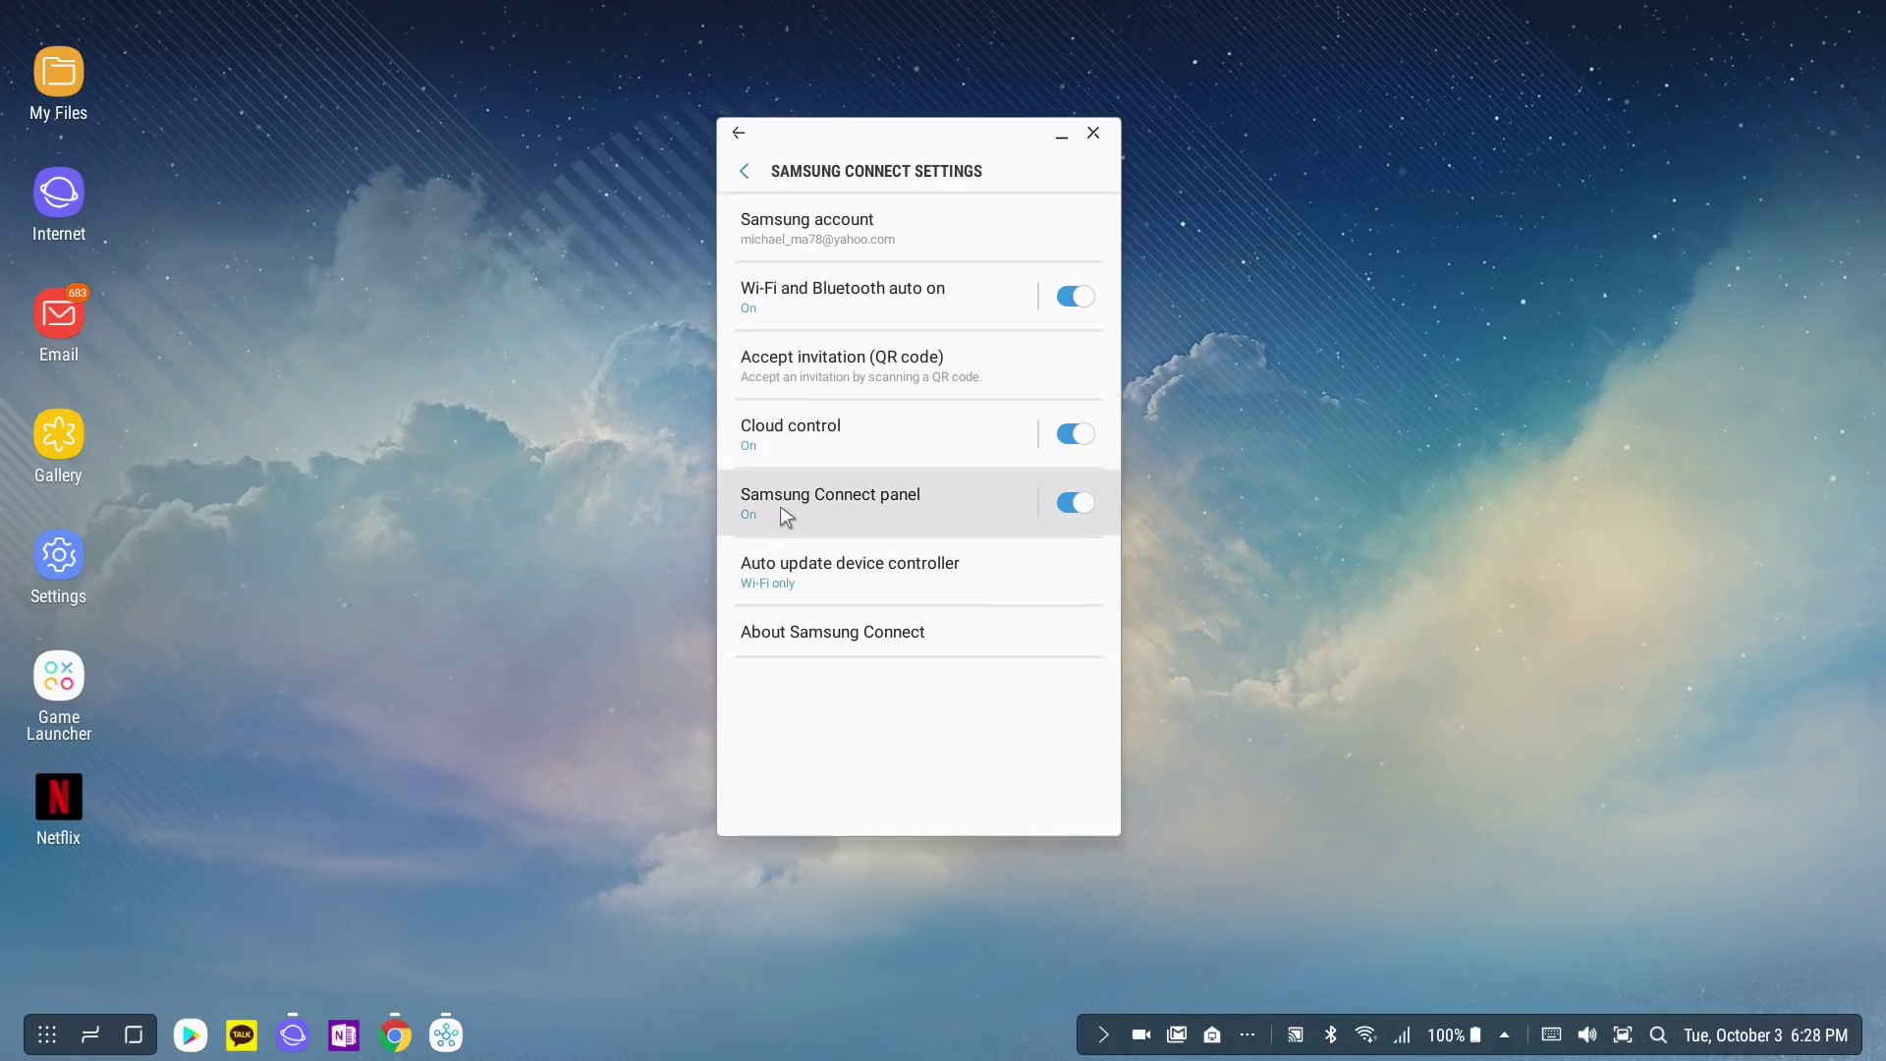
Toggle the Samsung Connect panel off and back on, checking quick settings each time.
{"action": "left_click", "coordinate": [1071, 503]}
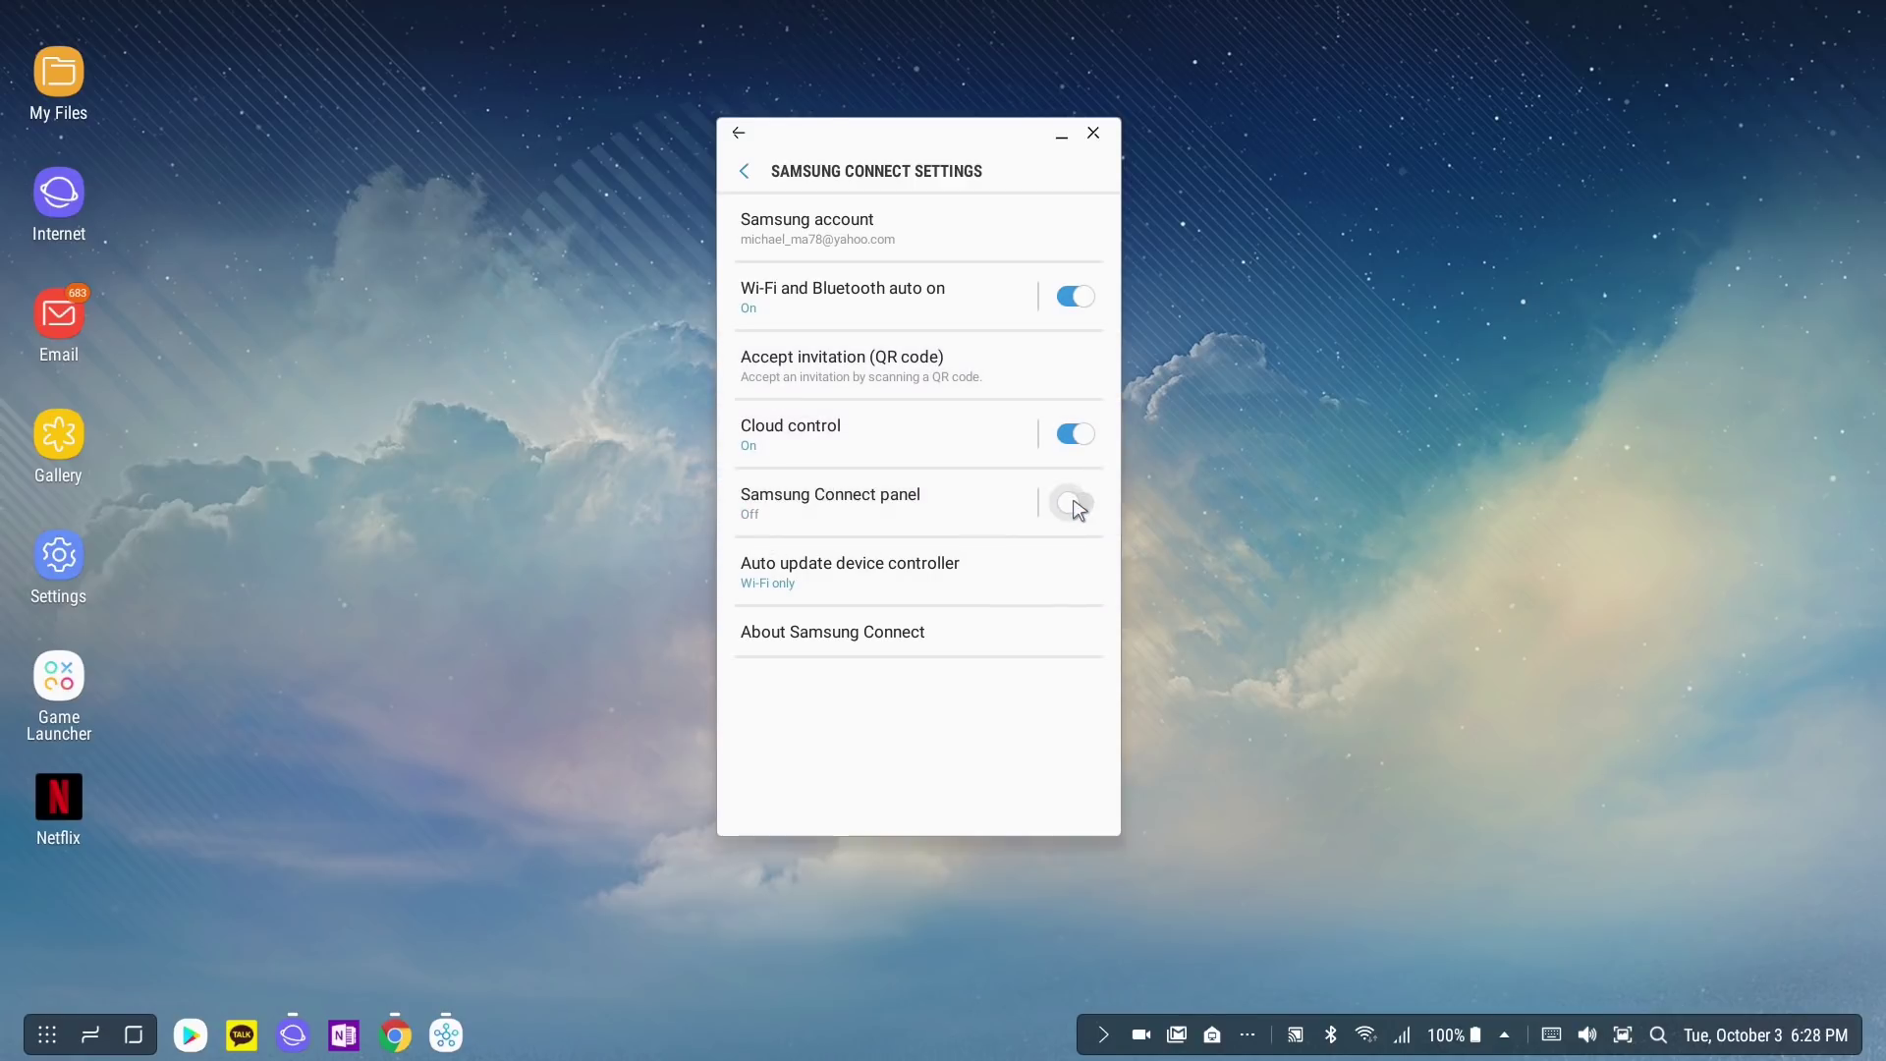
{"action": "left_click", "coordinate": [1504, 1034]}
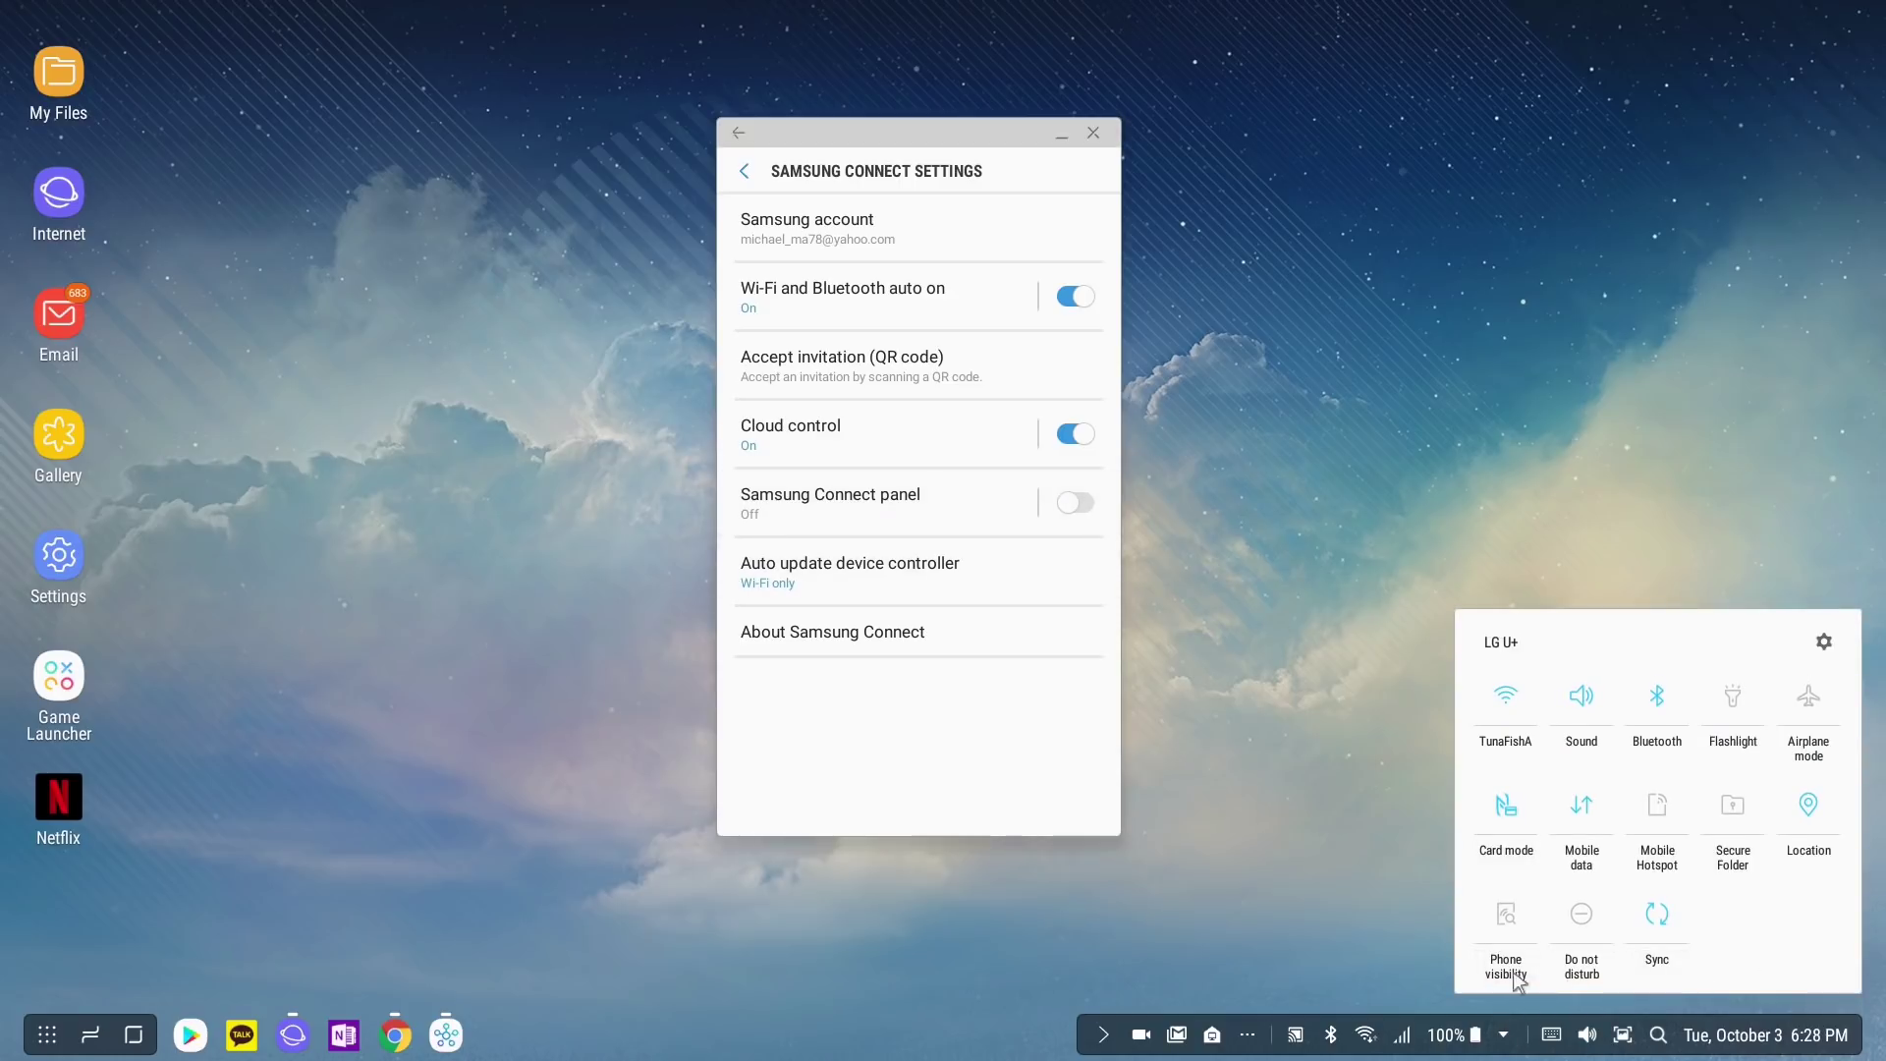
{"action": "left_click", "coordinate": [1074, 502]}
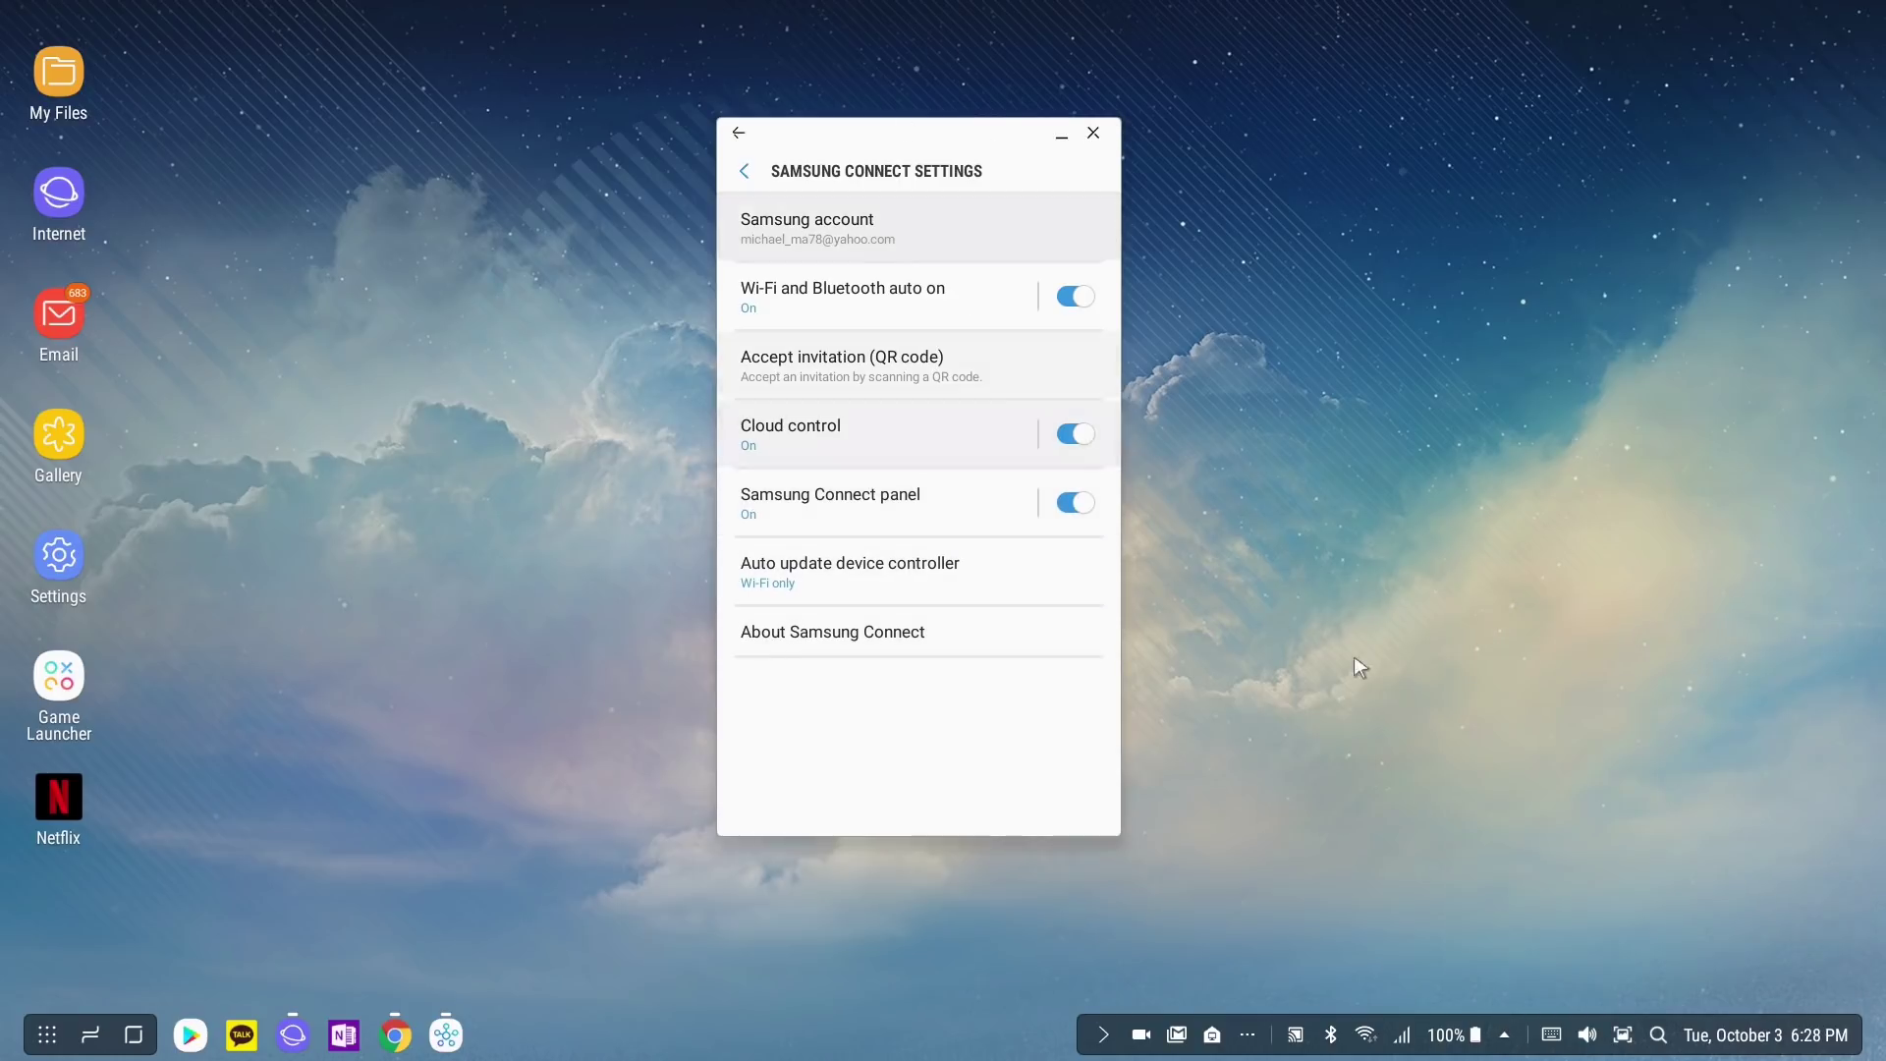
{"action": "left_click", "coordinate": [1504, 1034]}
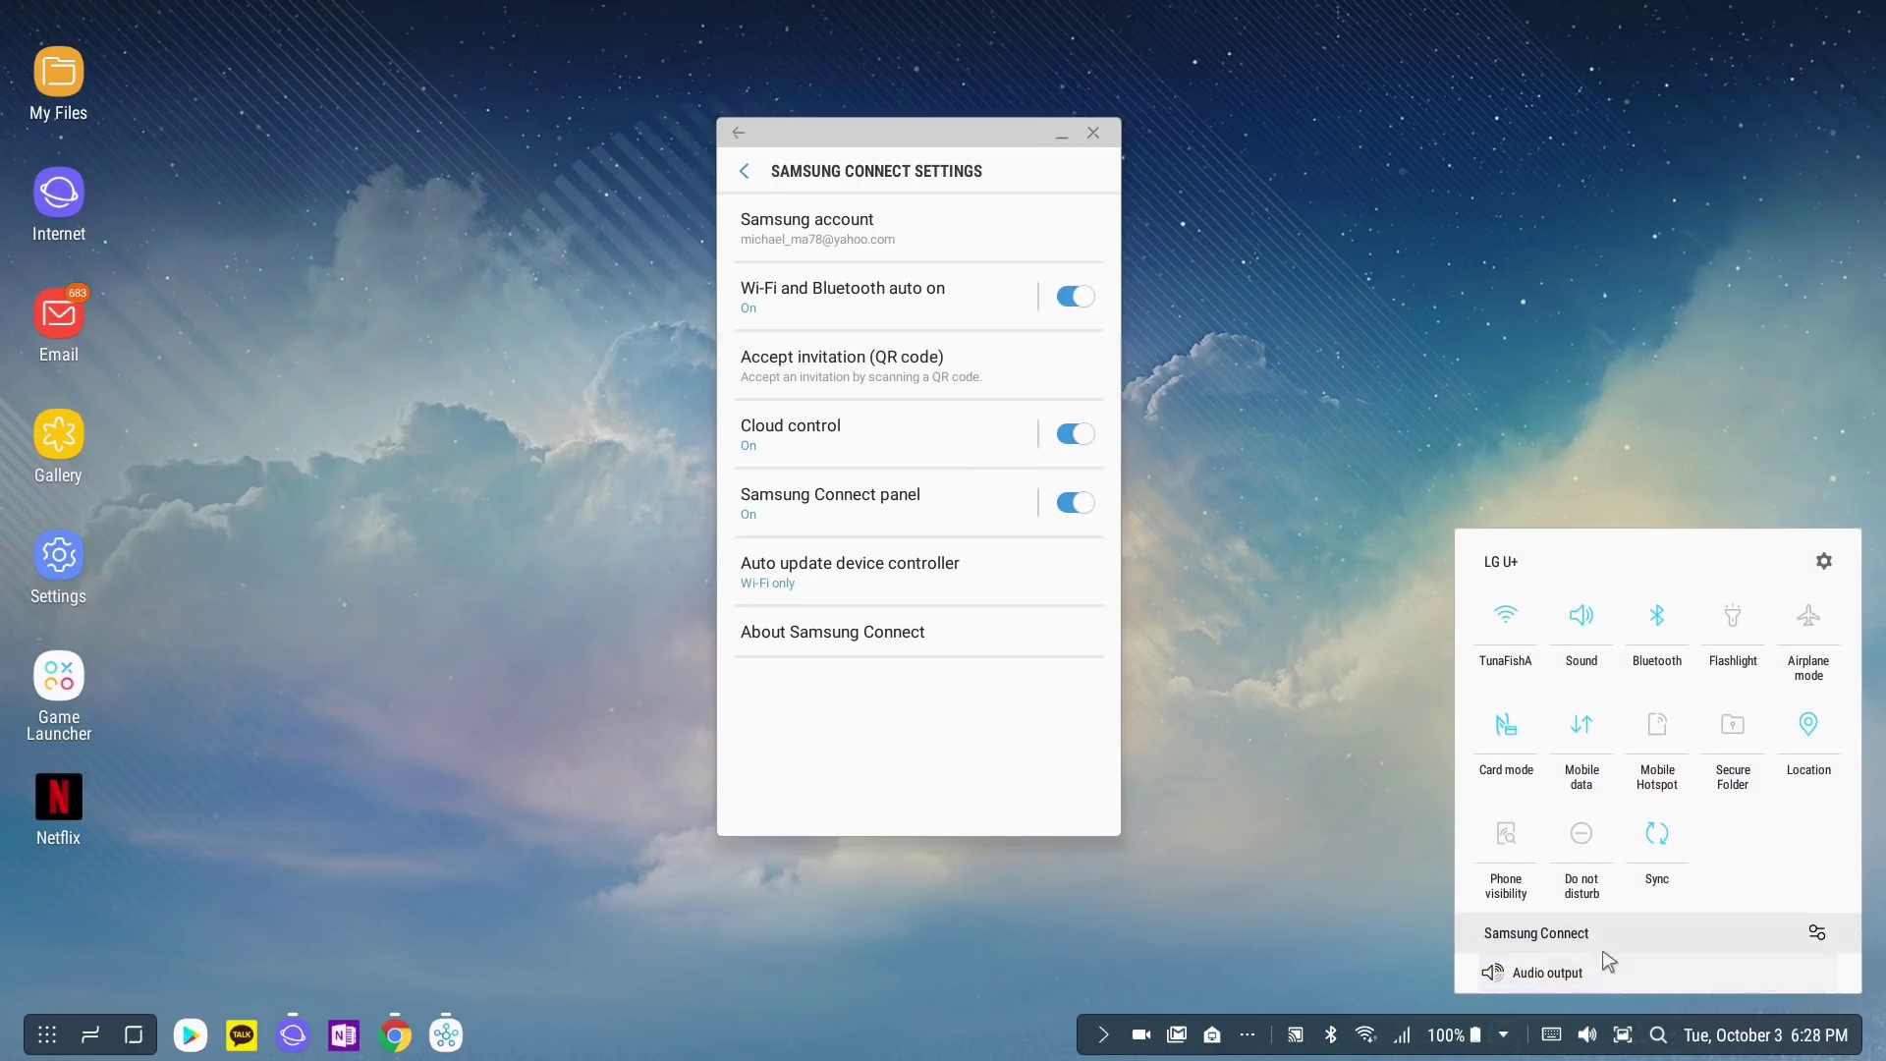
Close the Samsung Connect settings window.
{"action": "left_click", "coordinate": [1093, 133]}
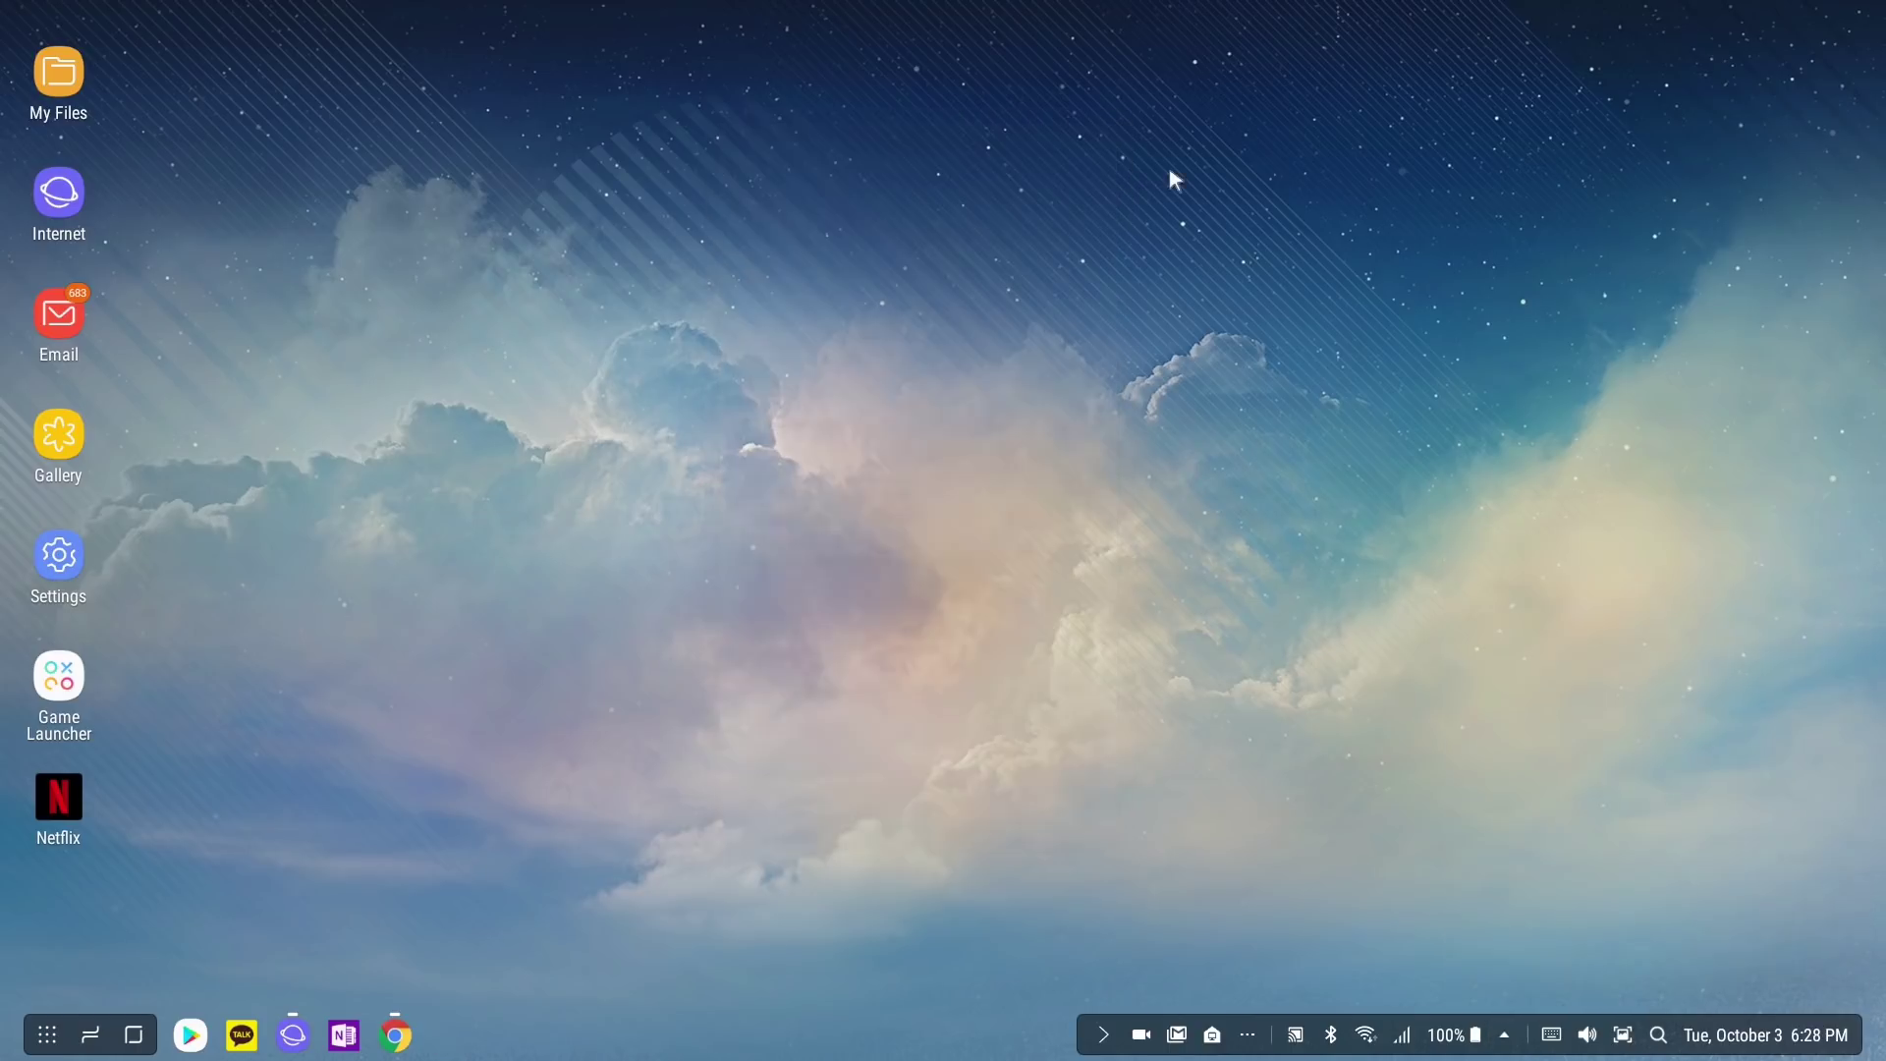